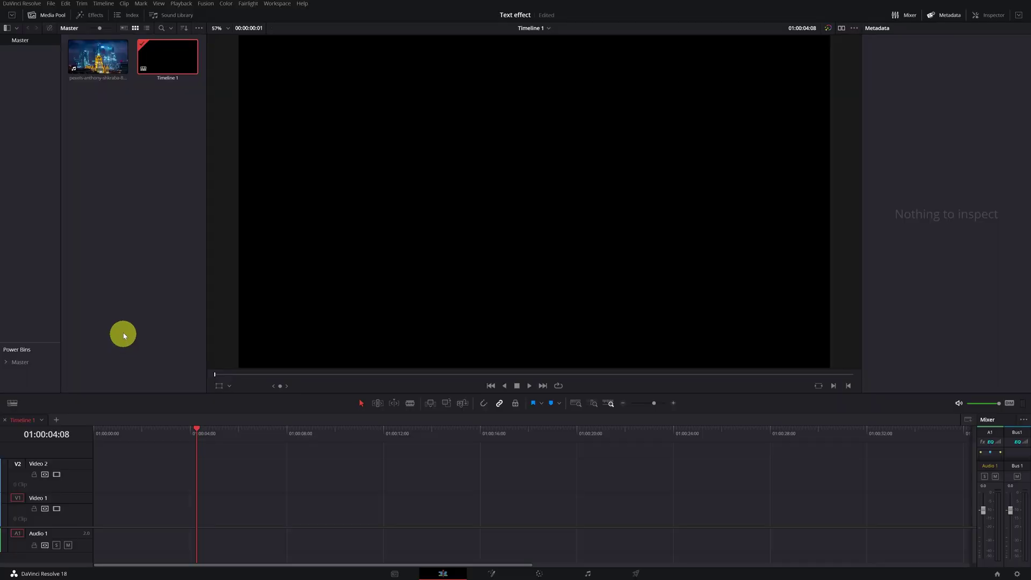
Add the city skyline clip to the timeline and place its video on Video 2 at the timeline's start.
{"action": "left_click", "coordinate": [97, 58]}
{"action": "left_click_drag", "start_coordinate": [97, 58], "coordinate": [122, 496]}
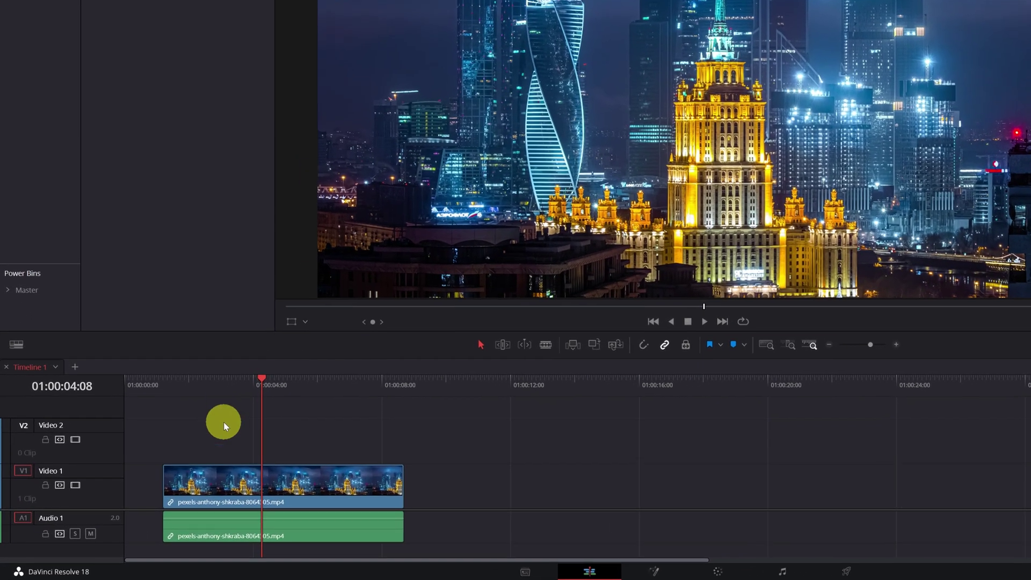
{"action": "left_click_drag", "start_coordinate": [217, 381], "coordinate": [342, 383]}
{"action": "left_click", "coordinate": [263, 481]}
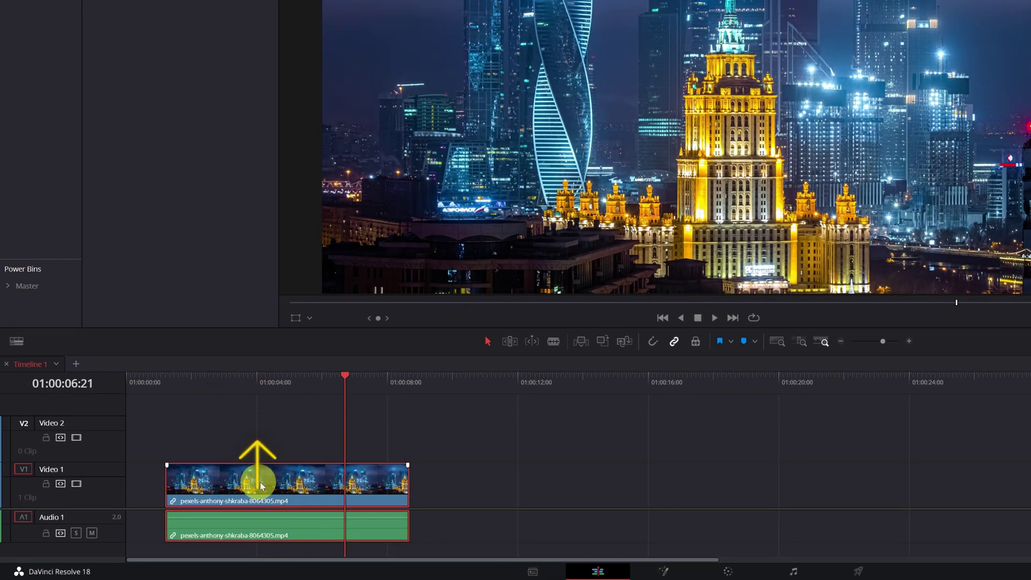
{"action": "left_click_drag", "start_coordinate": [261, 482], "coordinate": [206, 440]}
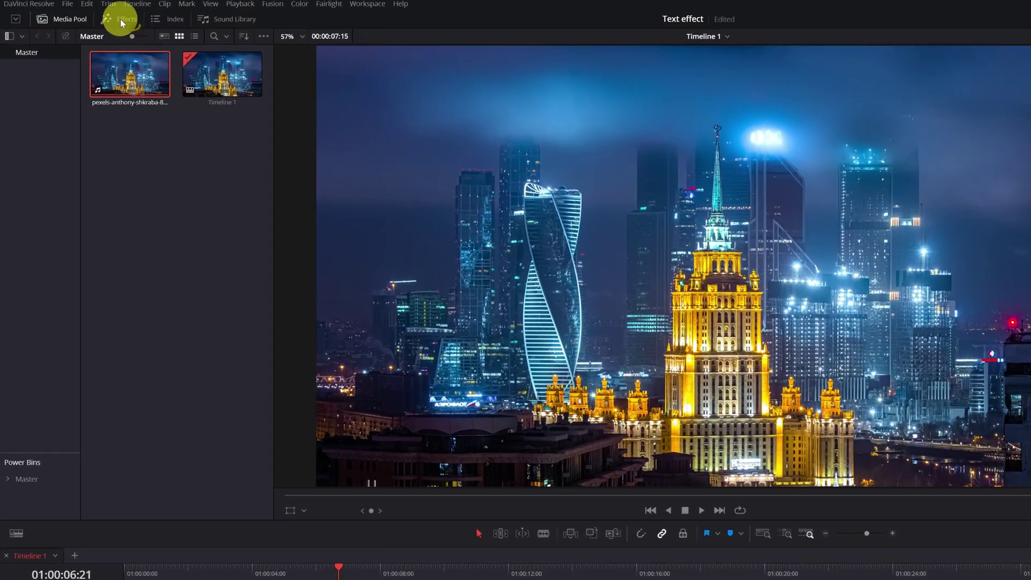
Add a Text+ title to Video 1 beneath the city clip, starting at the timeline's beginning.
{"action": "left_click", "coordinate": [92, 16]}
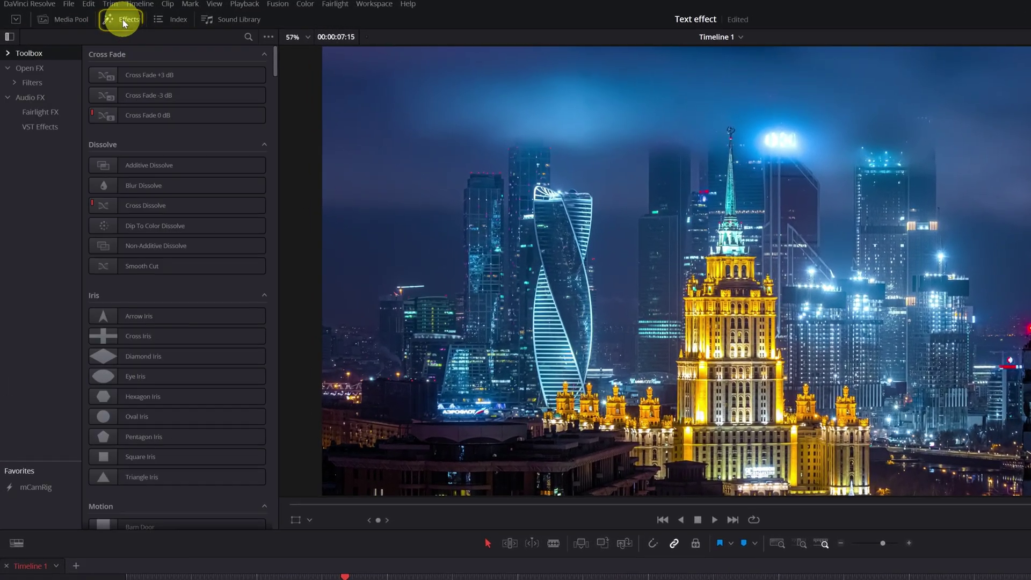
{"action": "left_click", "coordinate": [8, 54]}
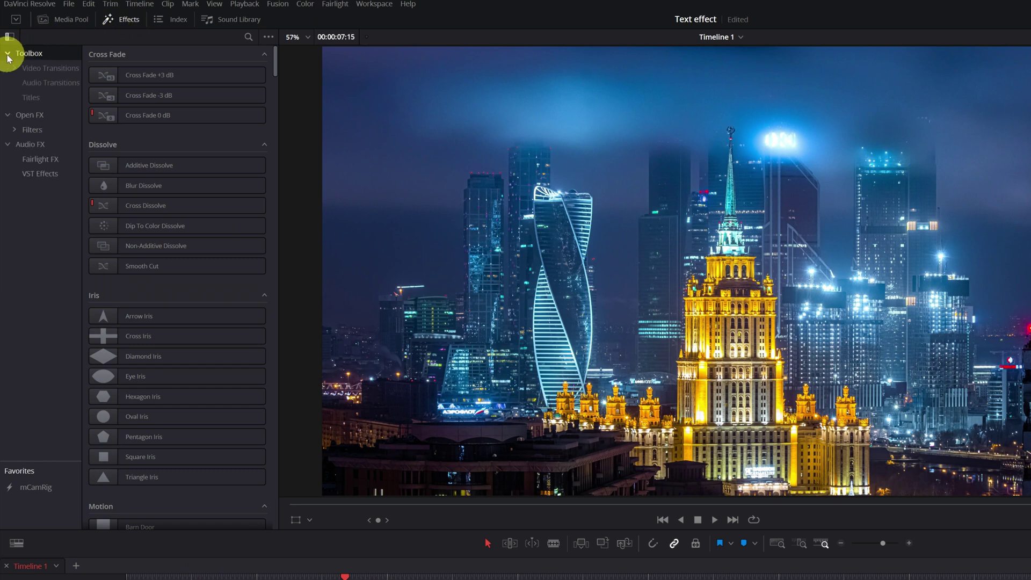
{"action": "left_click", "coordinate": [31, 98]}
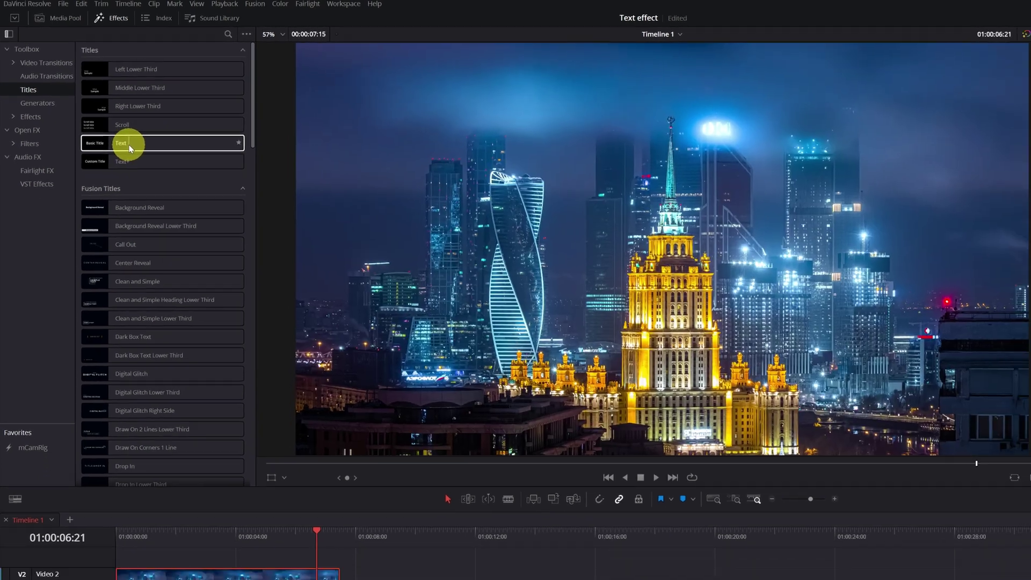
{"action": "left_click", "coordinate": [138, 179]}
{"action": "left_click_drag", "start_coordinate": [100, 130], "coordinate": [125, 485]}
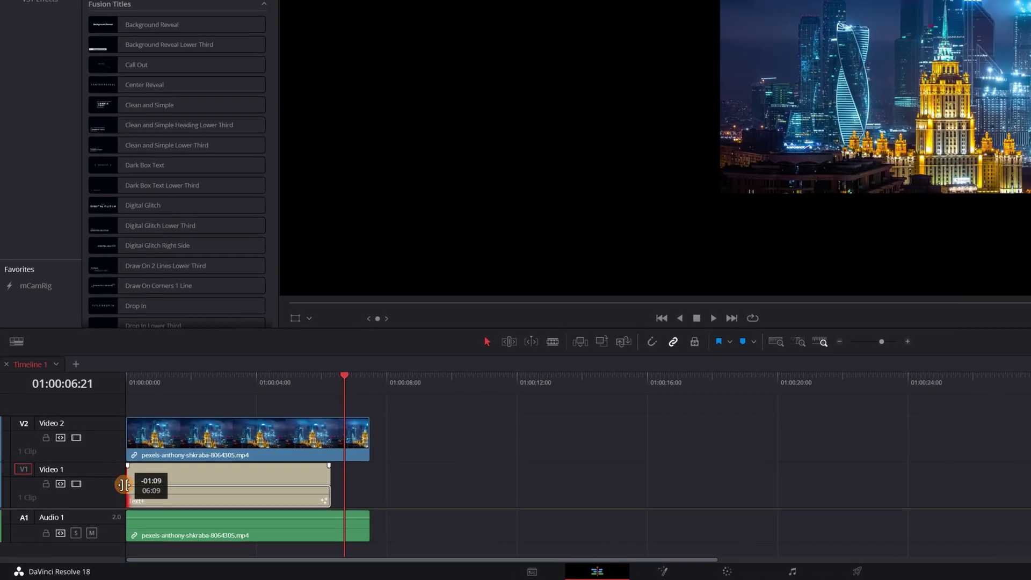
Extend the Text+ title's end to match the end of the city clip.
{"action": "left_click", "coordinate": [214, 484]}
{"action": "left_click_drag", "start_coordinate": [329, 485], "coordinate": [363, 487]}
{"action": "left_click", "coordinate": [368, 386]}
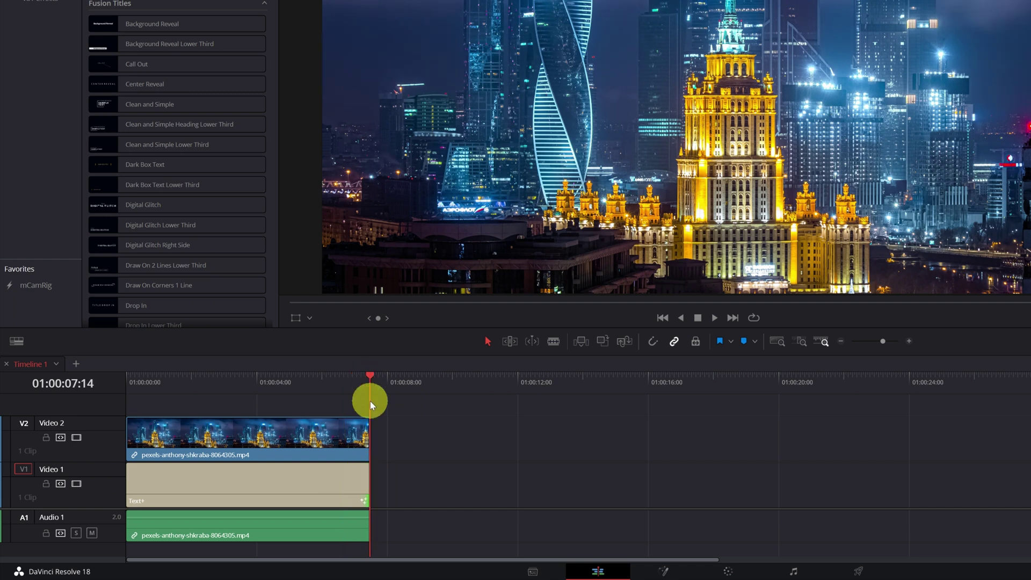
Move the playhead to 01:00:02:16 and disable the Video 2 track.
{"action": "left_click", "coordinate": [205, 392]}
{"action": "left_click_drag", "start_coordinate": [205, 392], "coordinate": [206, 402]}
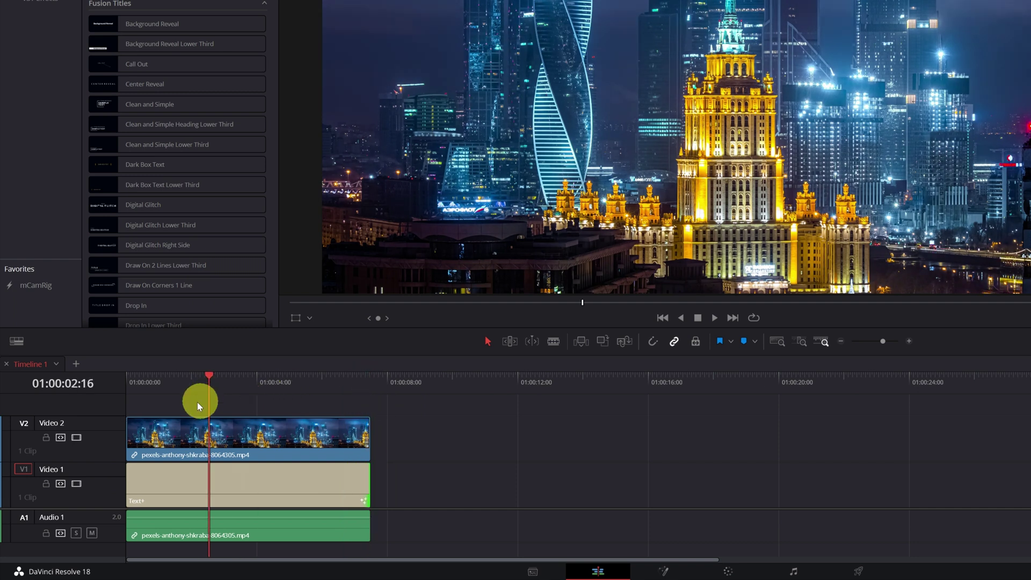
{"action": "left_click", "coordinate": [78, 438]}
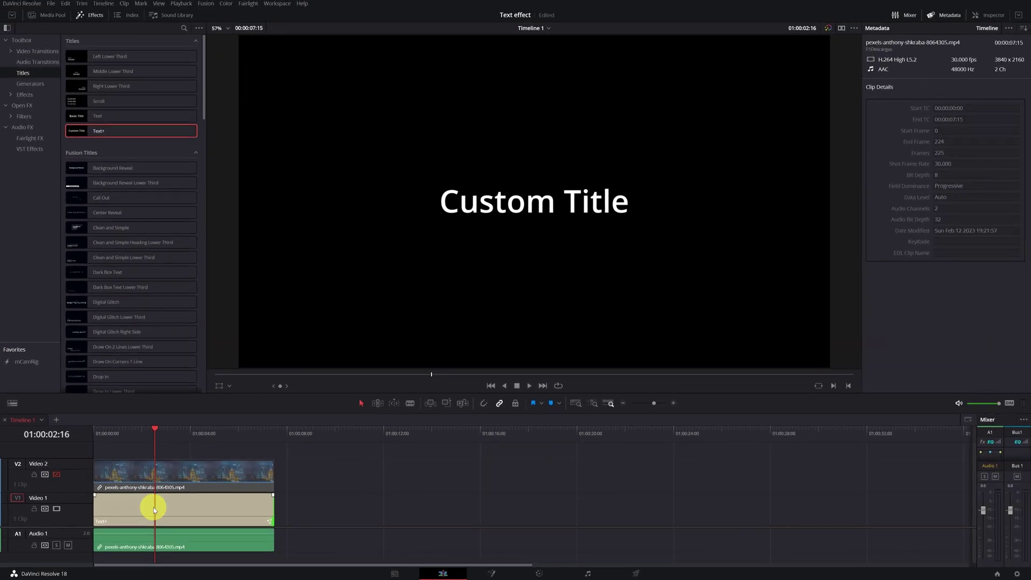
Replace the Text+ title's text with "CITY".
{"action": "left_click", "coordinate": [156, 514]}
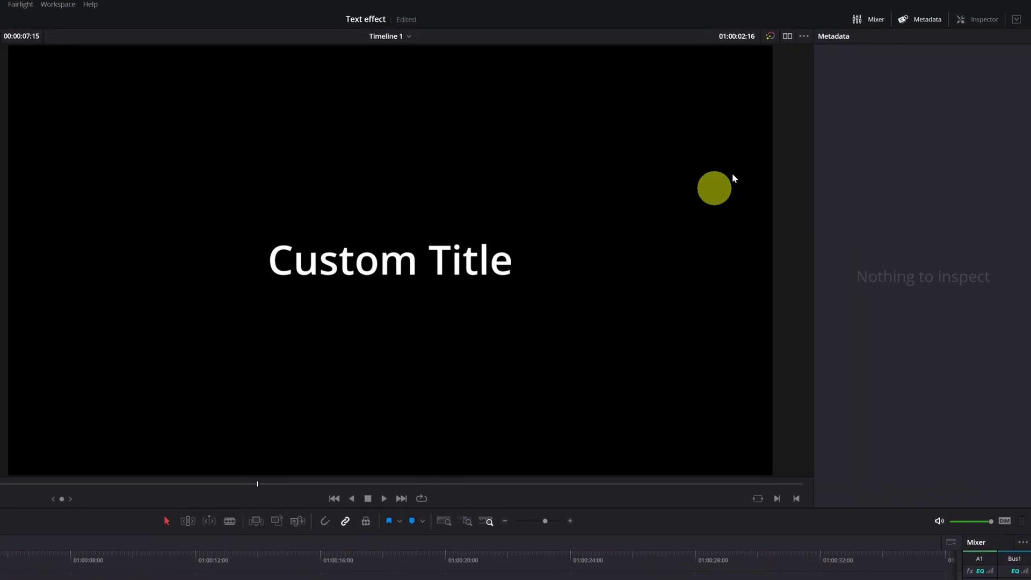
{"action": "left_click", "coordinate": [970, 22]}
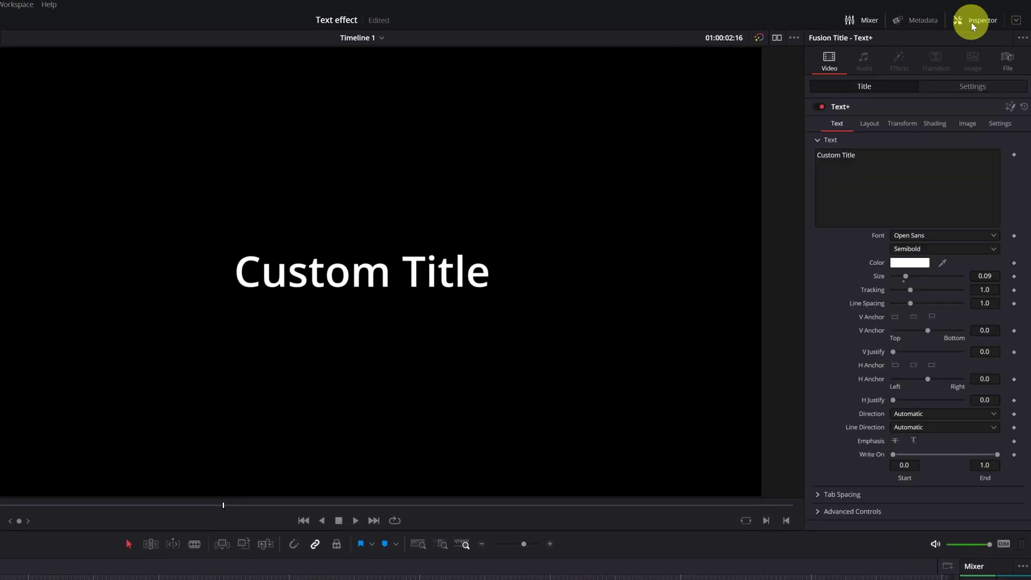
{"action": "left_click_drag", "start_coordinate": [870, 155], "coordinate": [803, 155]}
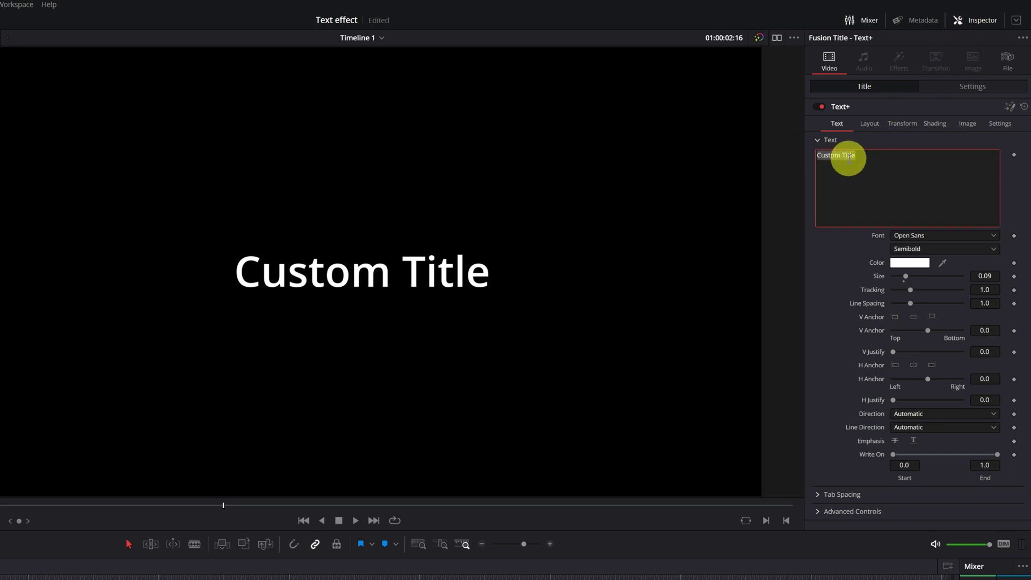
{"action": "type", "text": "CITY"}
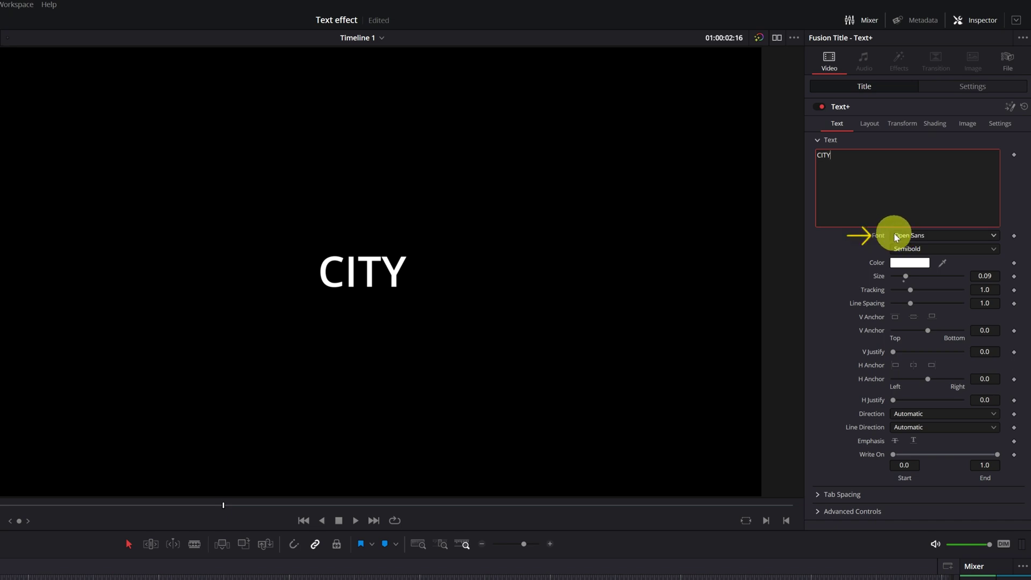
Change the CITY title's font to Impact.
{"action": "left_click", "coordinate": [991, 237]}
{"action": "key", "text": "i"}
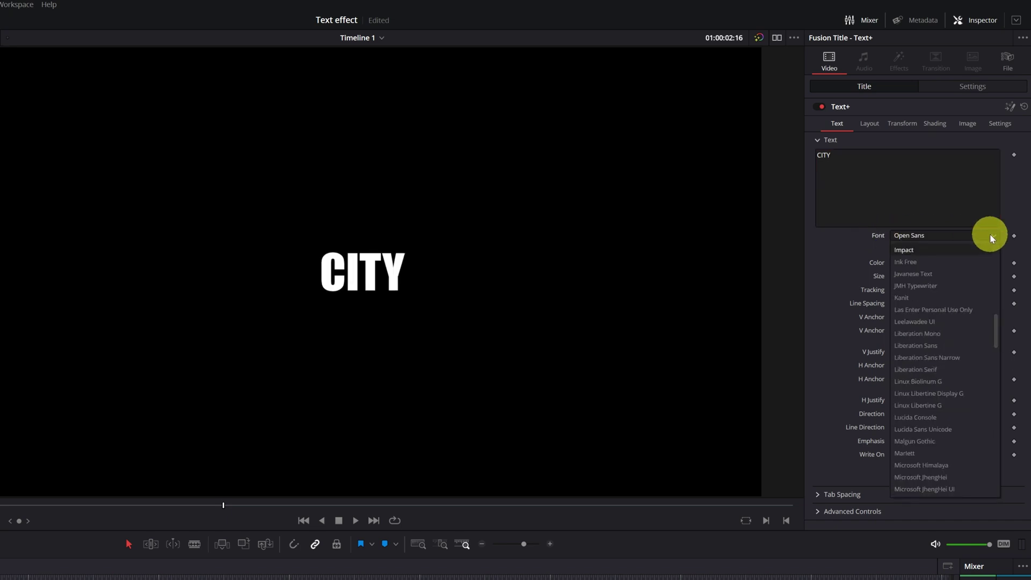
{"action": "key", "text": "Return"}
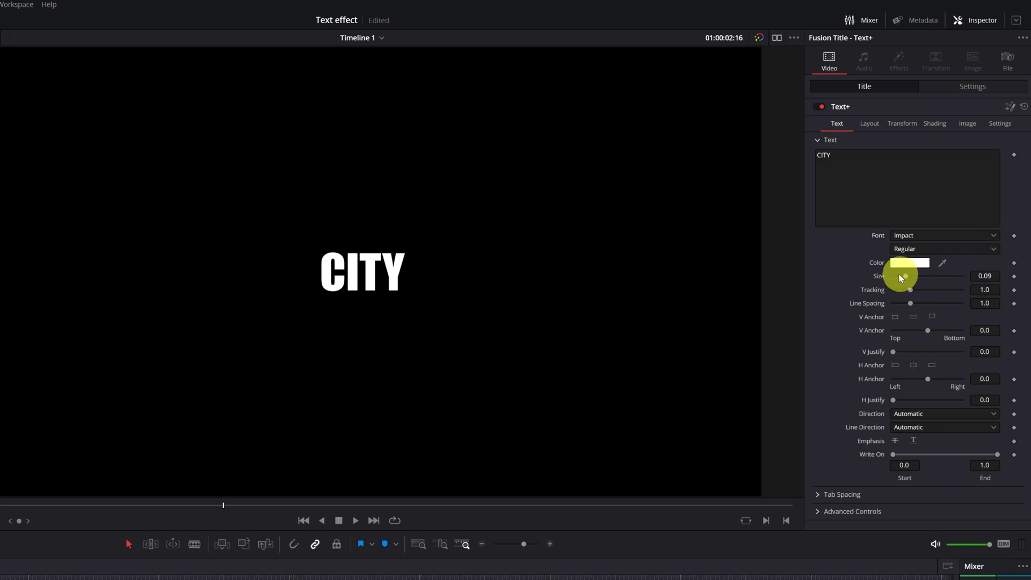
Set the CITY title's text size to 0.8.
{"action": "left_click", "coordinate": [981, 277]}
{"action": "type", "text": "0.5"}
{"action": "key", "text": "Return"}
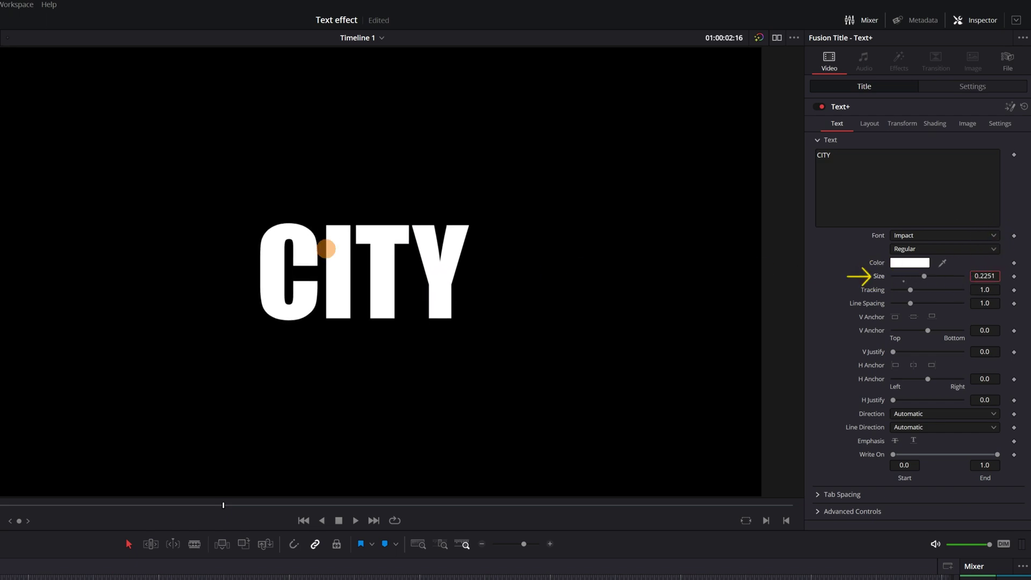
{"action": "left_click", "coordinate": [1002, 281]}
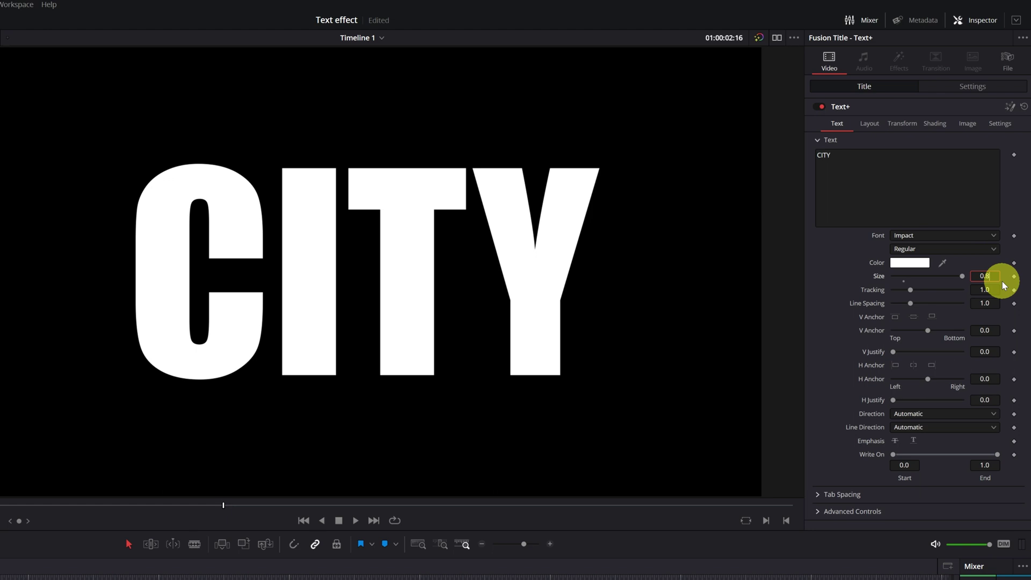
{"action": "type", "text": "0.8"}
{"action": "key", "text": "Tab"}
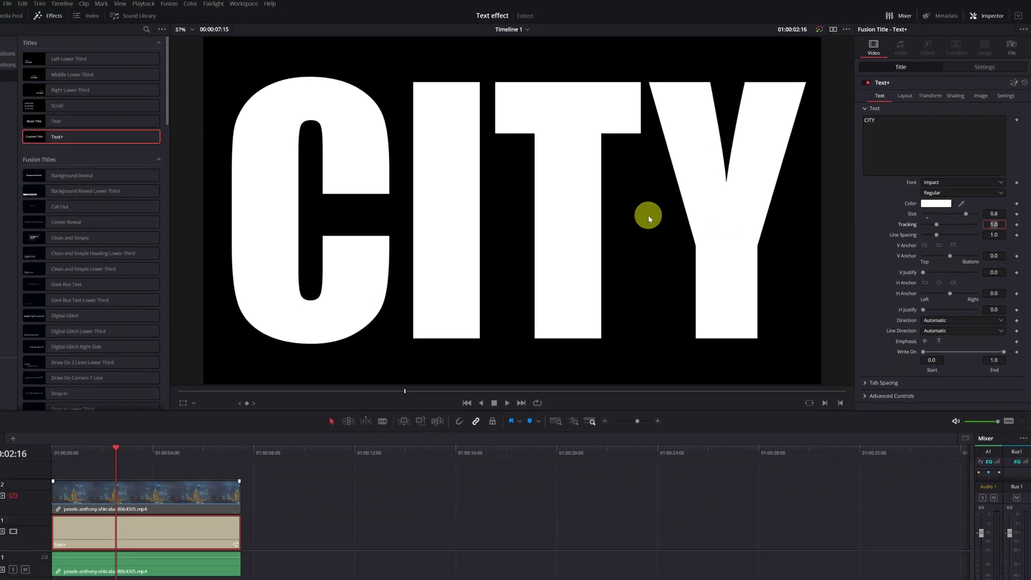
Enable the Video 2 track again and set the city clip's composite mode to Foreground.
{"action": "scroll", "coordinate": [648, 214], "scroll_direction": "down", "scroll_amount": 2}
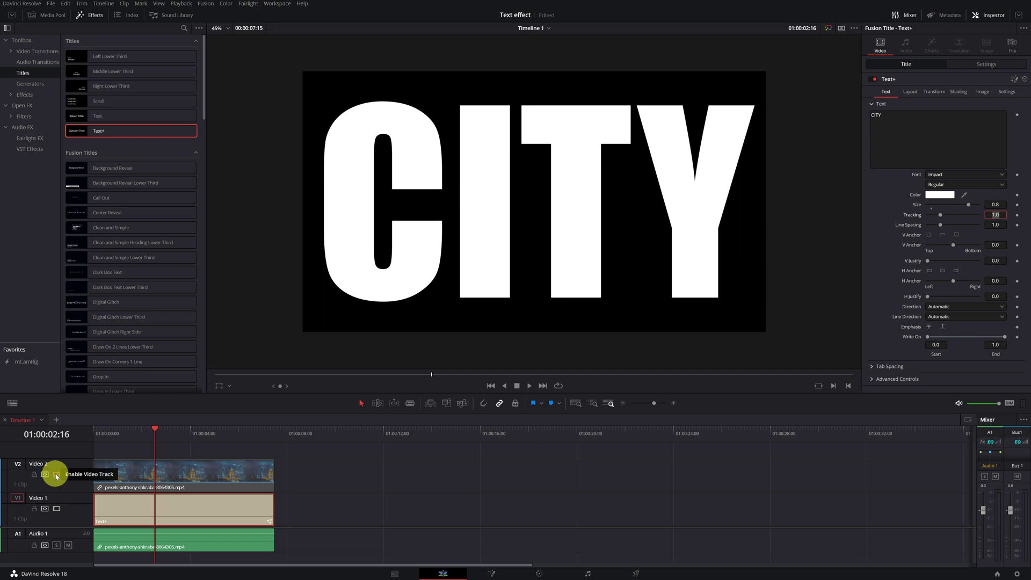
{"action": "left_click", "coordinate": [56, 475]}
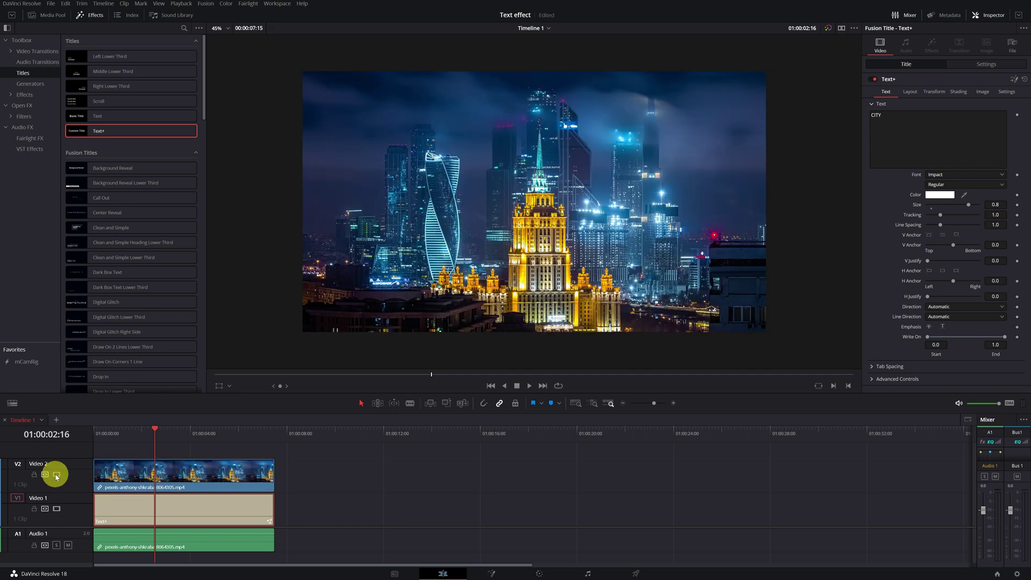
{"action": "left_click", "coordinate": [166, 478]}
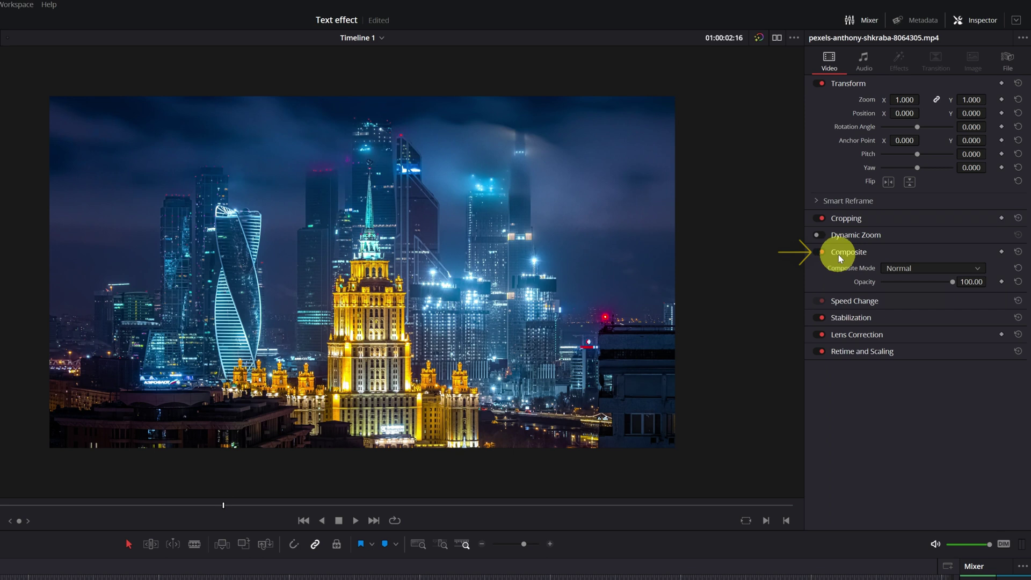
{"action": "left_click", "coordinate": [977, 269]}
{"action": "scroll", "coordinate": [981, 283], "scroll_direction": "down", "scroll_amount": 5}
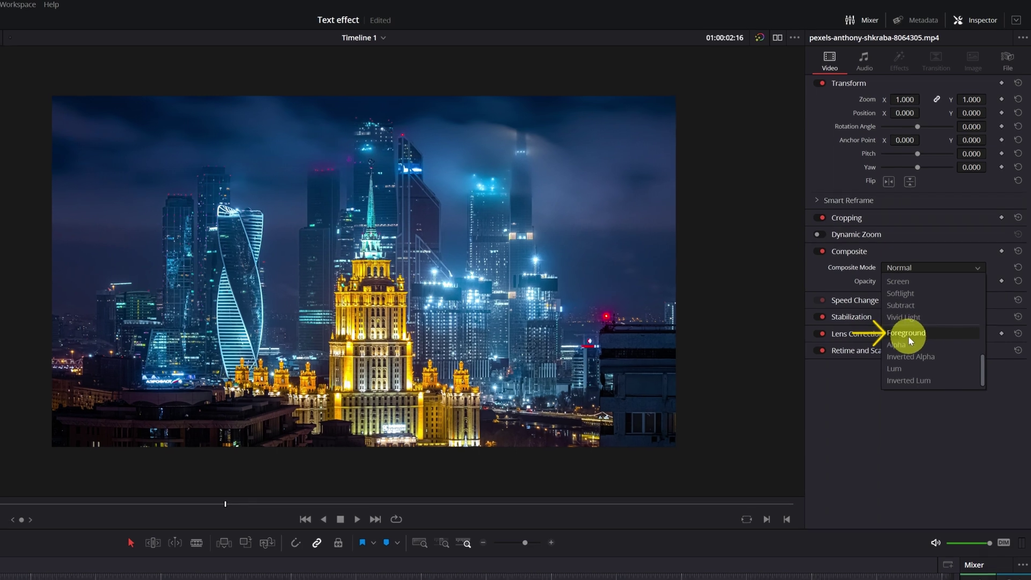
{"action": "left_click", "coordinate": [907, 333]}
Set the CITY title's composite mode to Alpha and adjust the city clip's vertical position.
{"action": "left_click", "coordinate": [164, 505]}
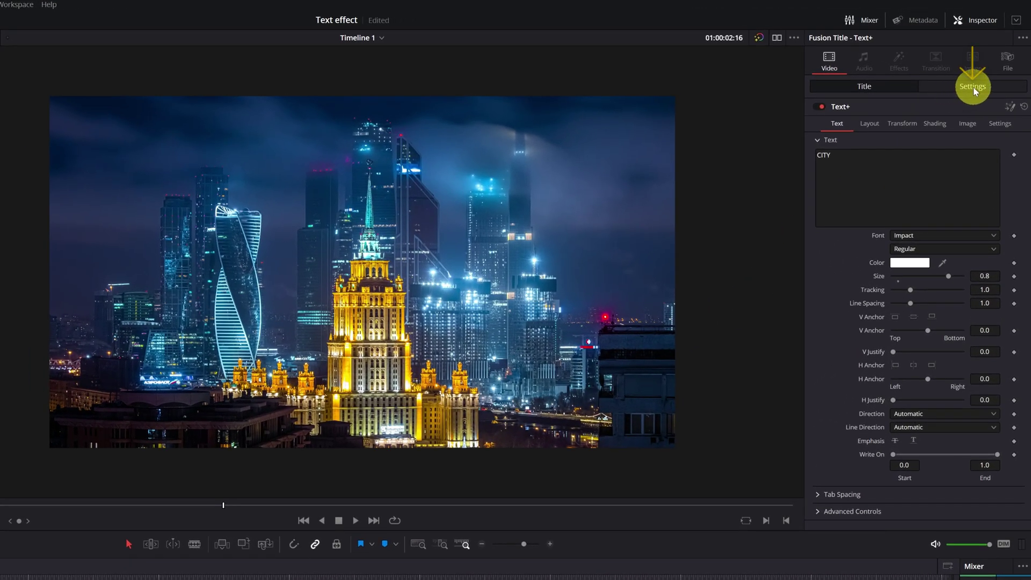
{"action": "left_click", "coordinate": [972, 87]}
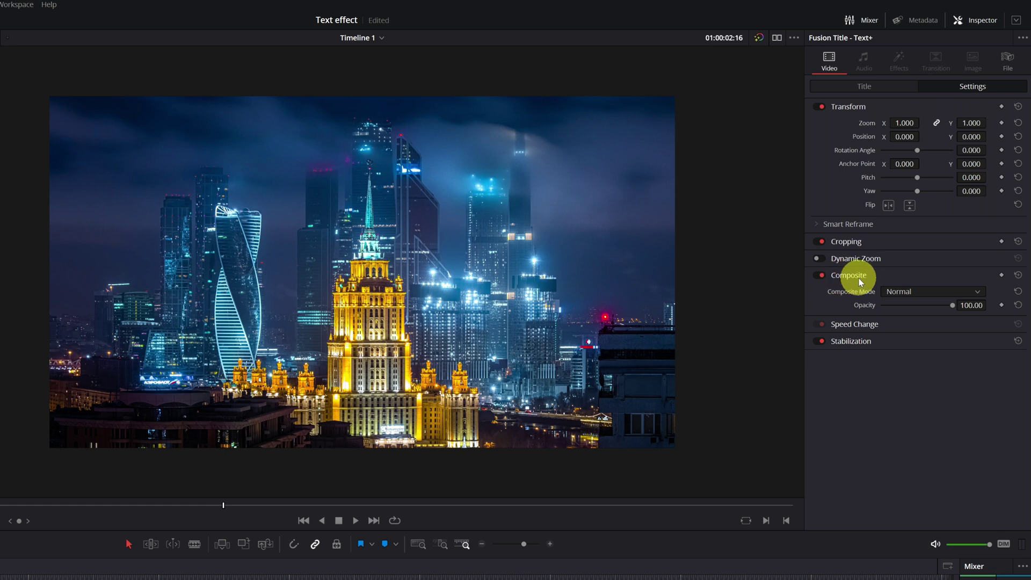
{"action": "left_click", "coordinate": [977, 291]}
{"action": "left_click_drag", "start_coordinate": [981, 307], "coordinate": [978, 385]}
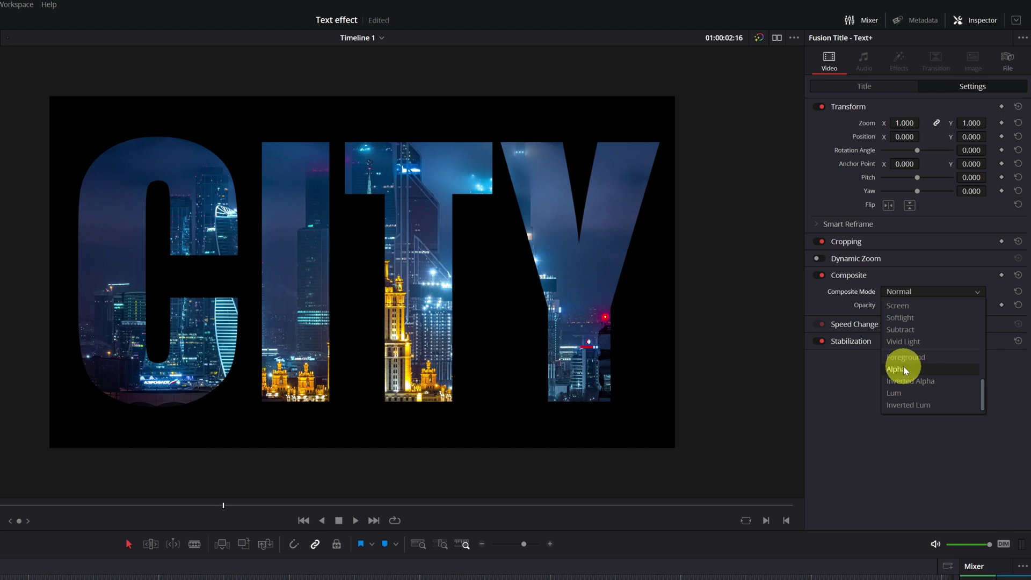
{"action": "left_click", "coordinate": [903, 369]}
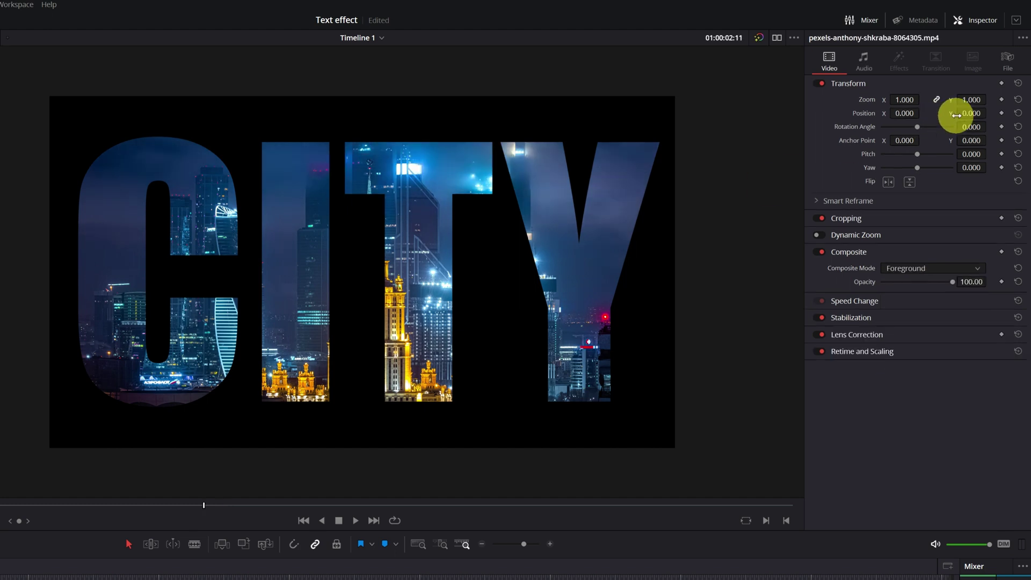
{"action": "mouse_move", "coordinate": [966, 113]}
{"action": "left_mouse_down"}
{"action": "mouse_move", "coordinate": [998, 113]}
{"action": "mouse_move", "coordinate": [616, 397]}
{"action": "mouse_move", "coordinate": [356, 410]}
{"action": "mouse_move", "coordinate": [231, 434]}
{"action": "mouse_move", "coordinate": [34, 427]}
{"action": "left_mouse_up"}
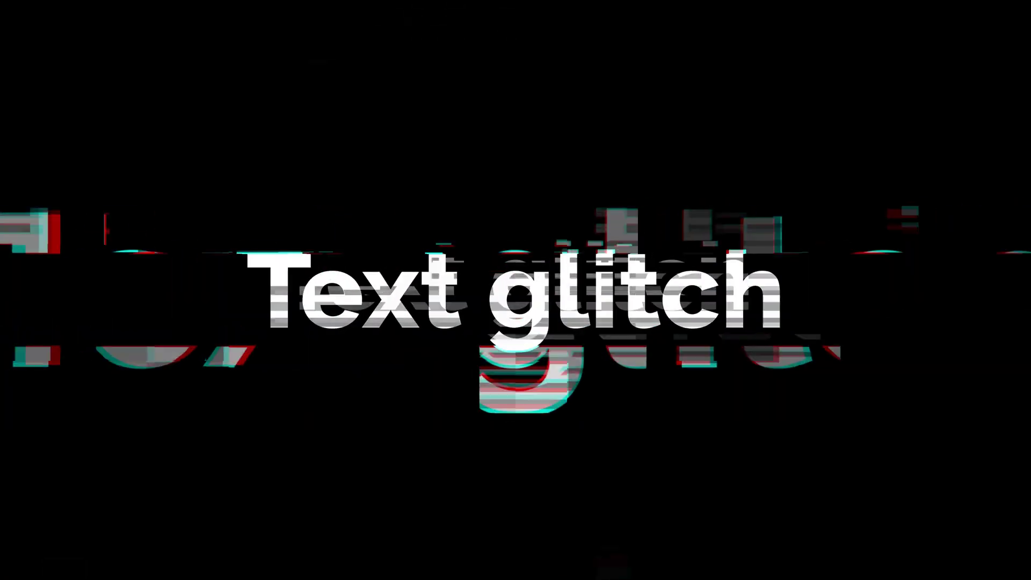
Select the "Text glitch" title clip and show the Toolbox's Effects category in the effects library.
{"action": "left_click", "coordinate": [153, 508]}
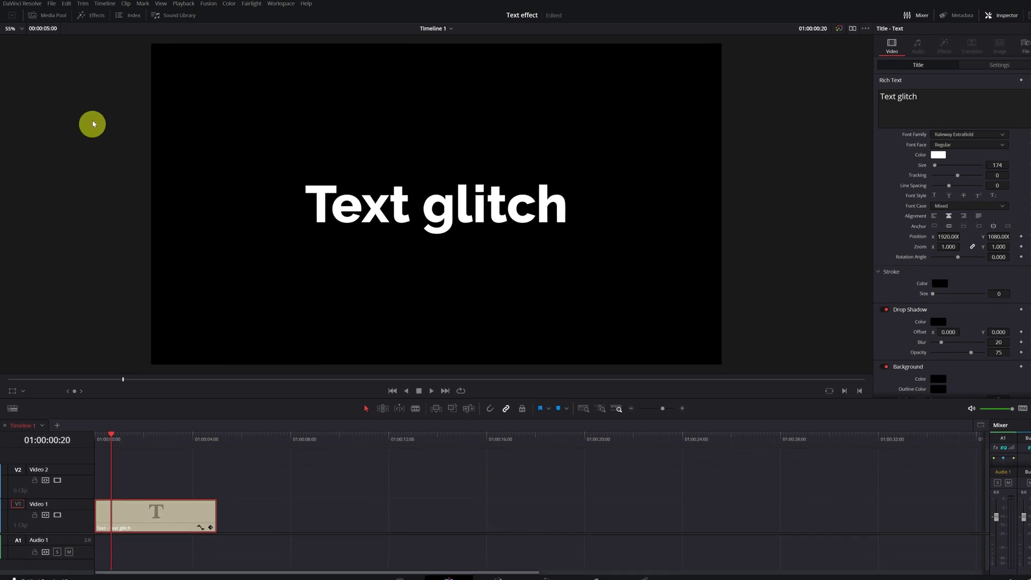
{"action": "left_click", "coordinate": [91, 15]}
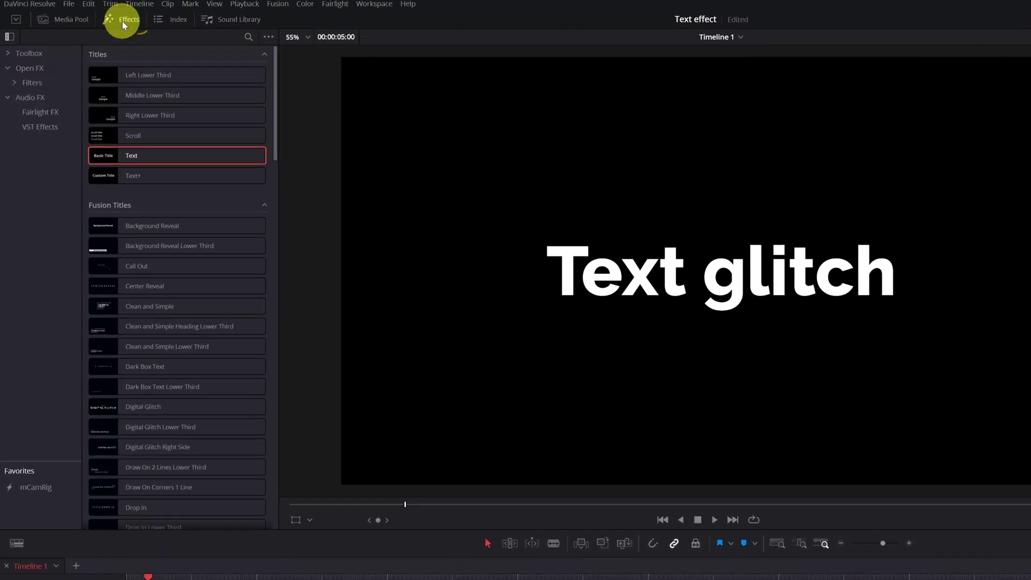
{"action": "left_click", "coordinate": [26, 54]}
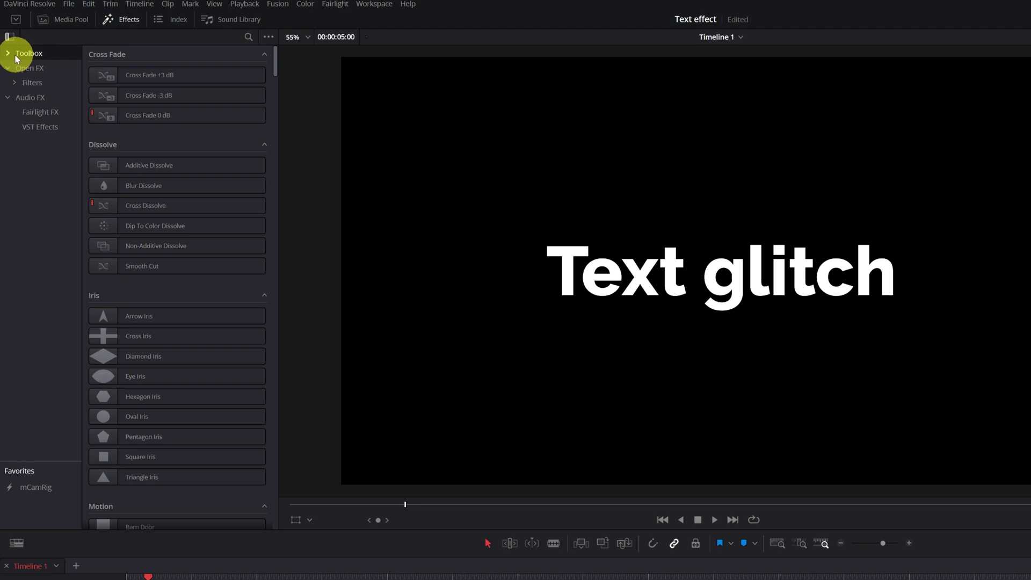
{"action": "left_click", "coordinate": [14, 54]}
{"action": "left_click", "coordinate": [34, 127]}
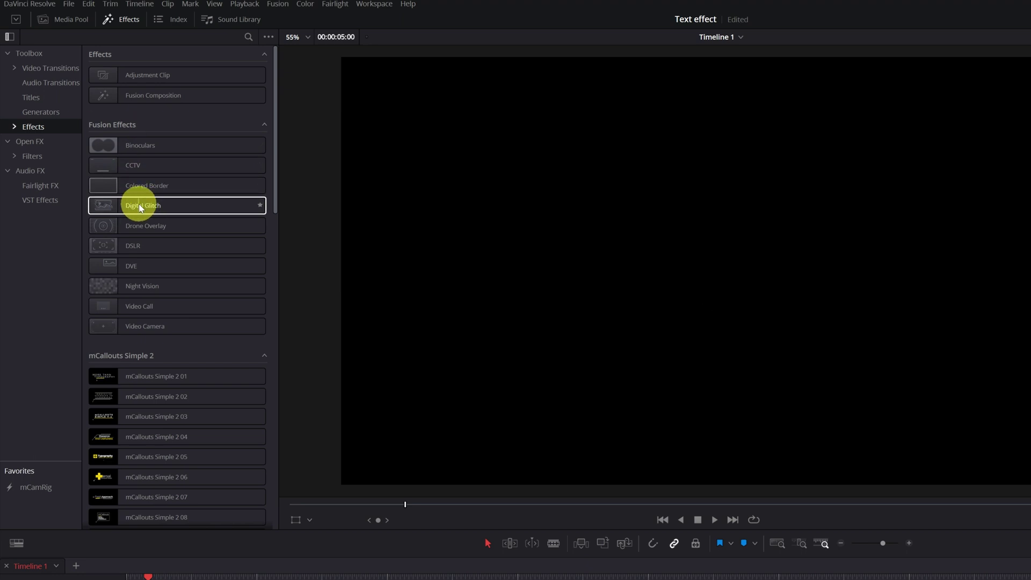
Try to apply the Digital Glitch effect directly to the "Text glitch" title clip on Video 1.
{"action": "left_click_drag", "start_coordinate": [141, 208], "coordinate": [149, 453]}
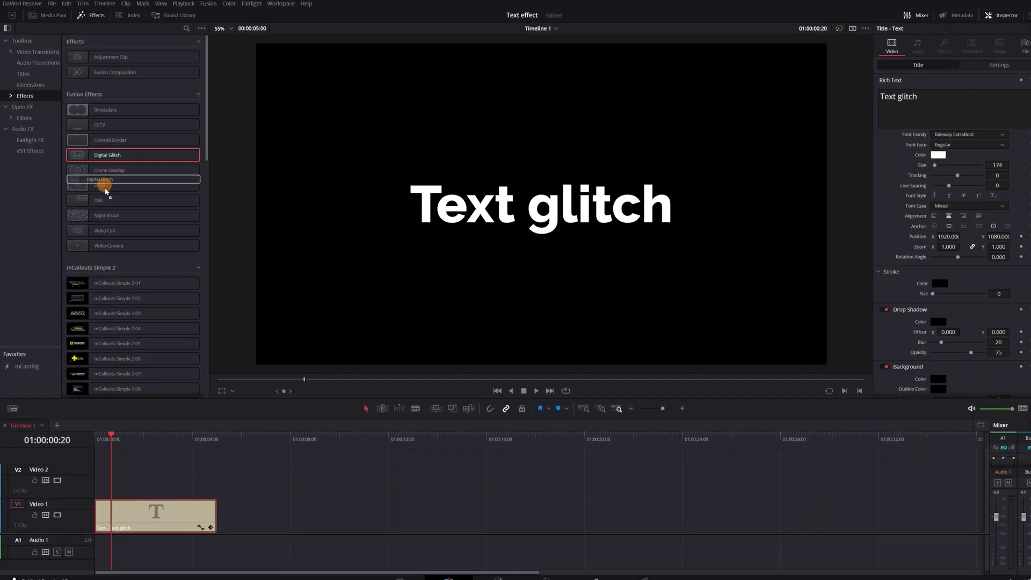
{"action": "left_click_drag", "start_coordinate": [110, 336], "coordinate": [144, 511]}
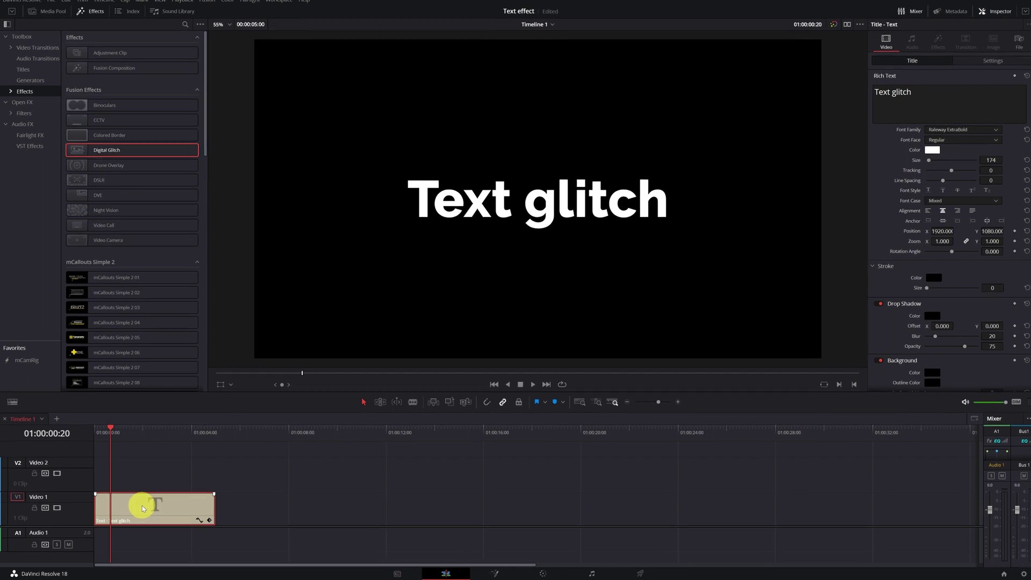
Convert the "Text glitch" title clip into a compound clip and apply the Digital Glitch effect to it.
{"action": "right_click", "coordinate": [143, 507]}
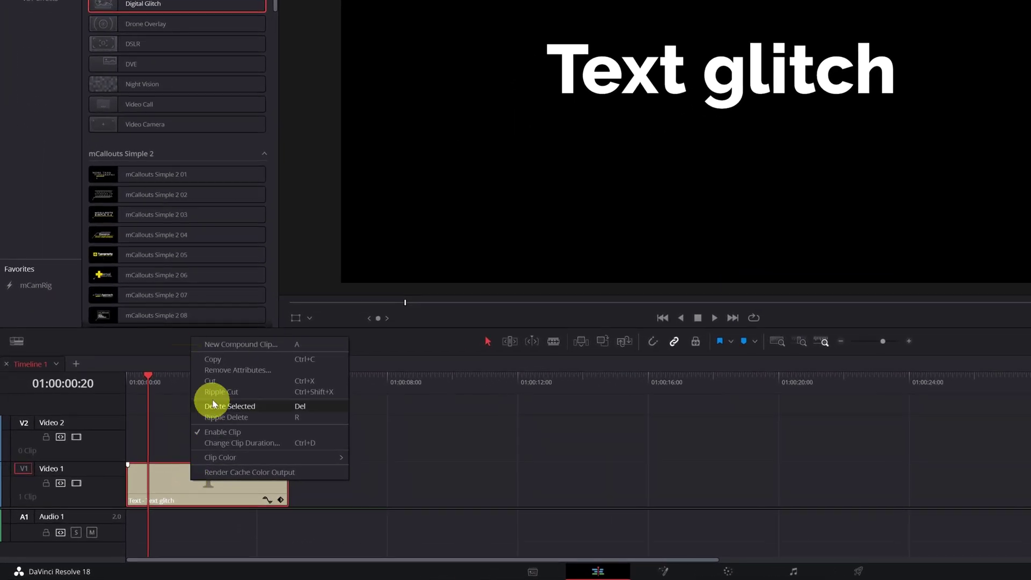
{"action": "key", "text": "Escape"}
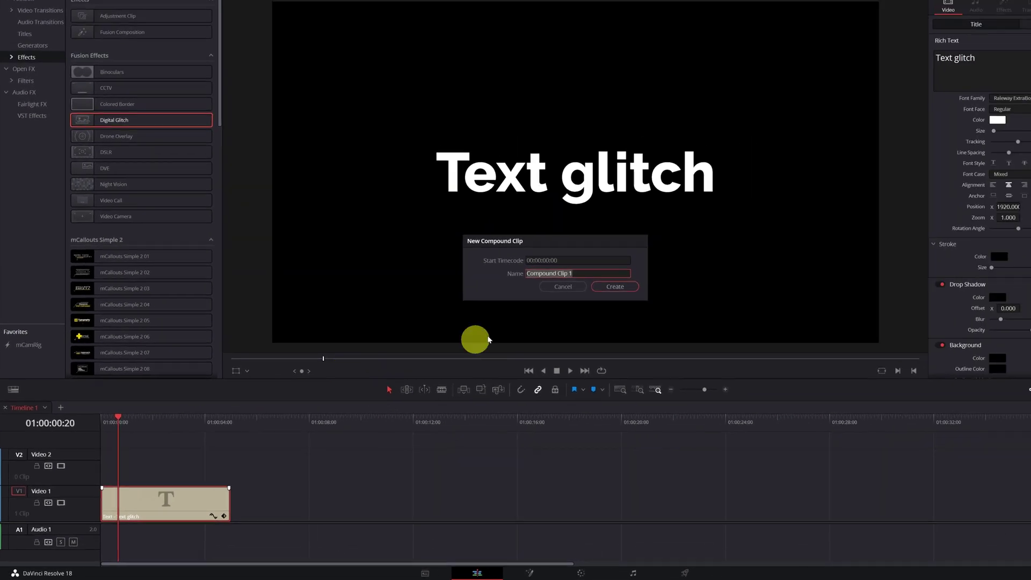
{"action": "left_click", "coordinate": [721, 389]}
{"action": "left_click_drag", "start_coordinate": [92, 154], "coordinate": [120, 506]}
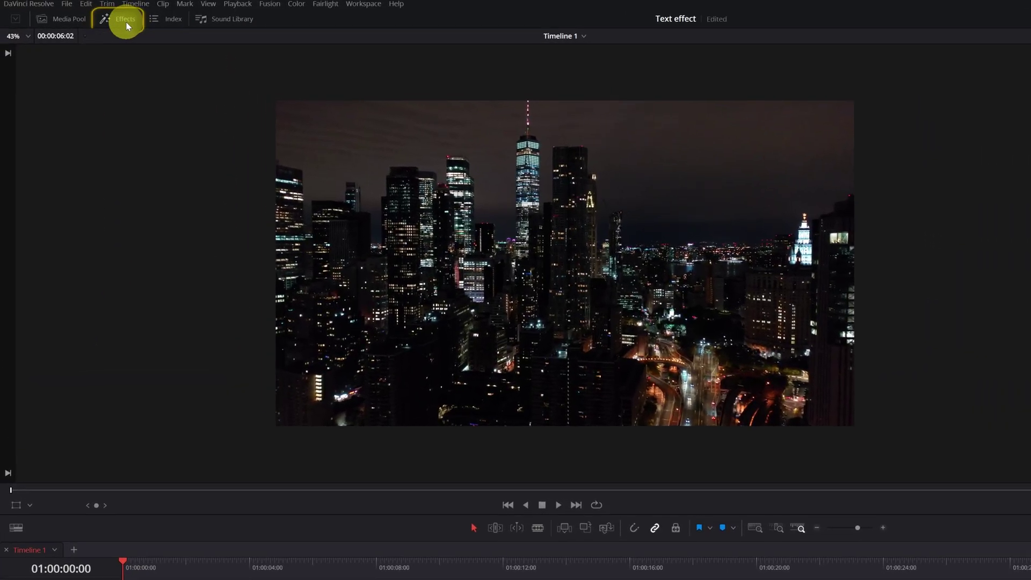
Add a Text+ title on Video 2 above the cityscape clip and extend it to the clip's length.
{"action": "left_click", "coordinate": [126, 21]}
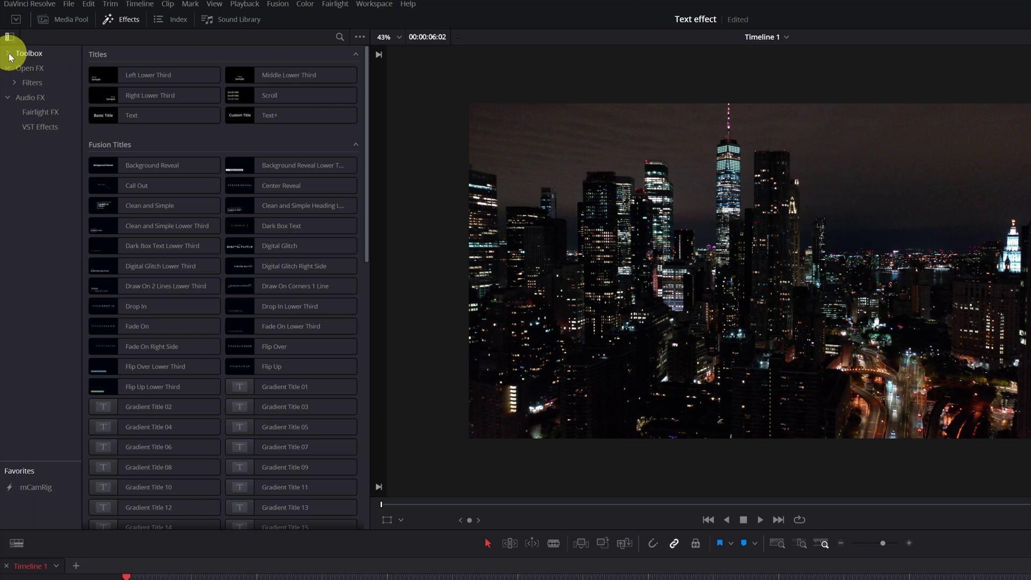
{"action": "left_click", "coordinate": [24, 56]}
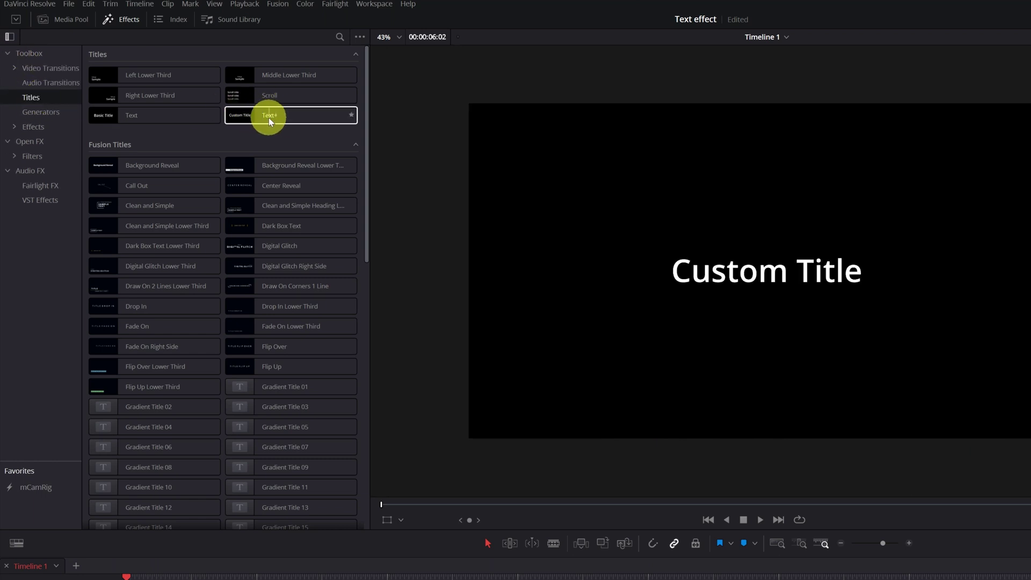
{"action": "left_click_drag", "start_coordinate": [270, 119], "coordinate": [175, 579]}
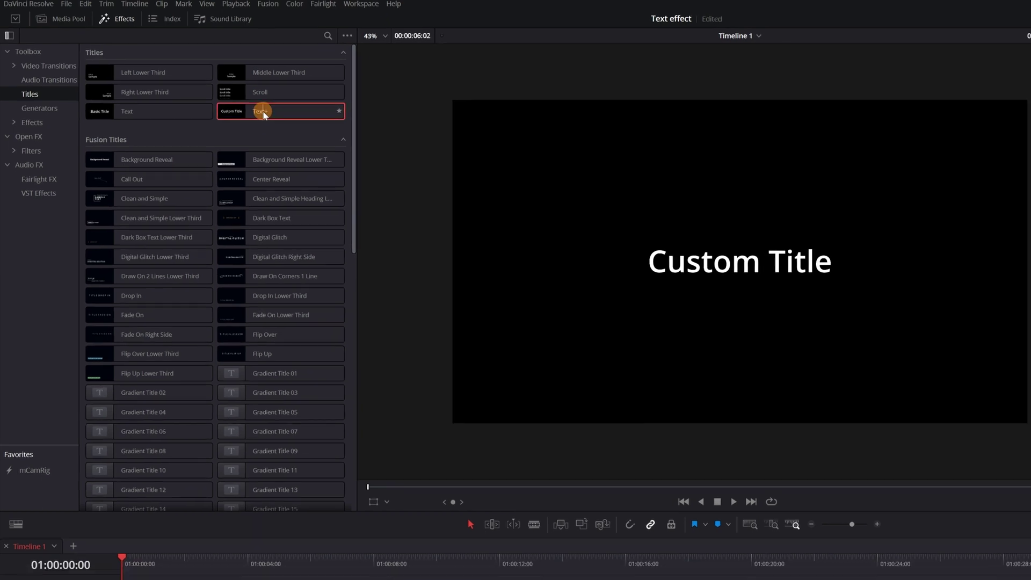
{"action": "left_click_drag", "start_coordinate": [131, 485], "coordinate": [141, 482]}
{"action": "left_click", "coordinate": [177, 488]}
{"action": "left_click_drag", "start_coordinate": [217, 477], "coordinate": [238, 478]}
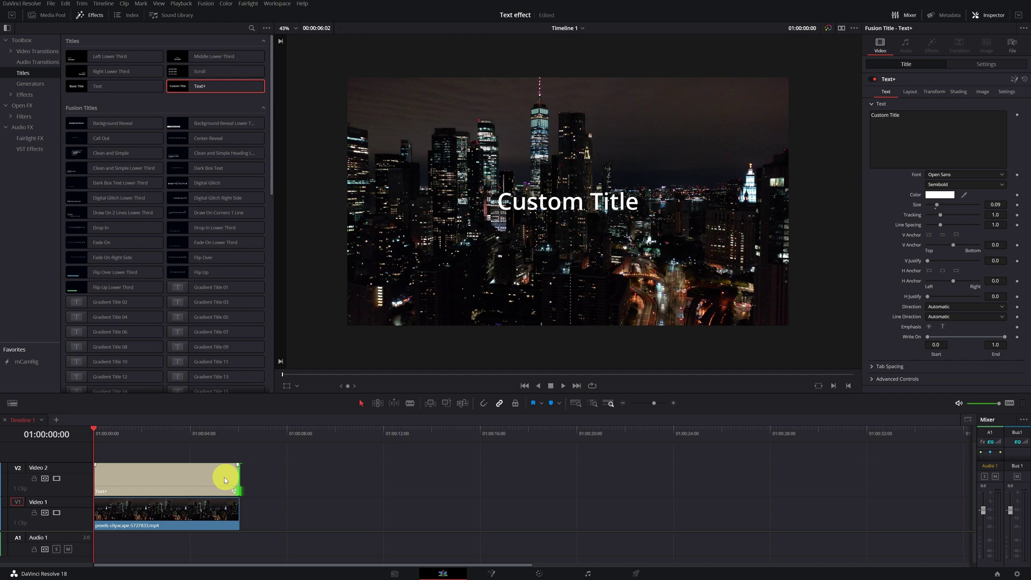
Replace the Text+ title's text with "New York" and "Monday 22:30" on two lines.
{"action": "left_click", "coordinate": [151, 478]}
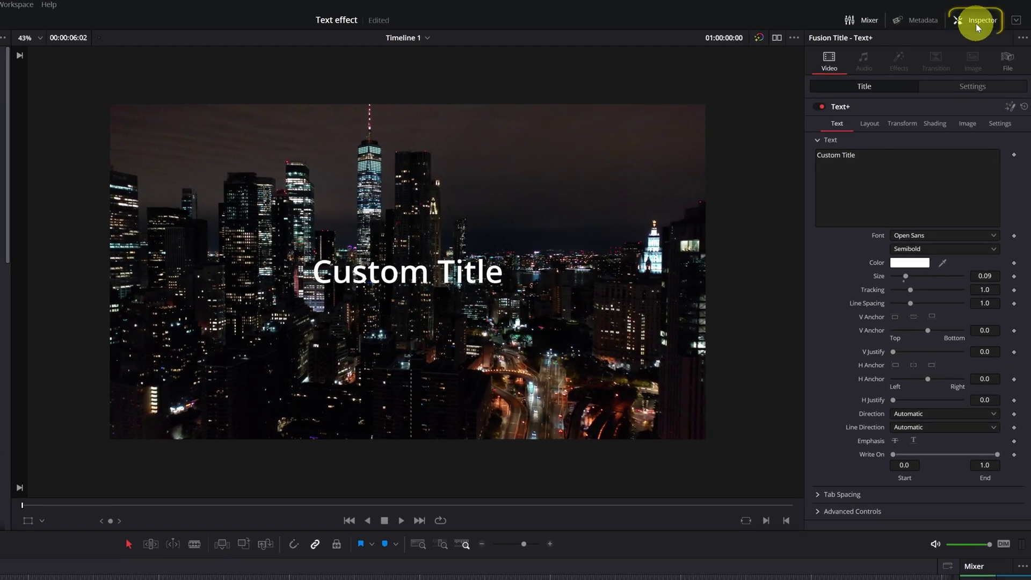
{"action": "triple_click", "coordinate": [822, 154]}
{"action": "type", "text": "New York"}
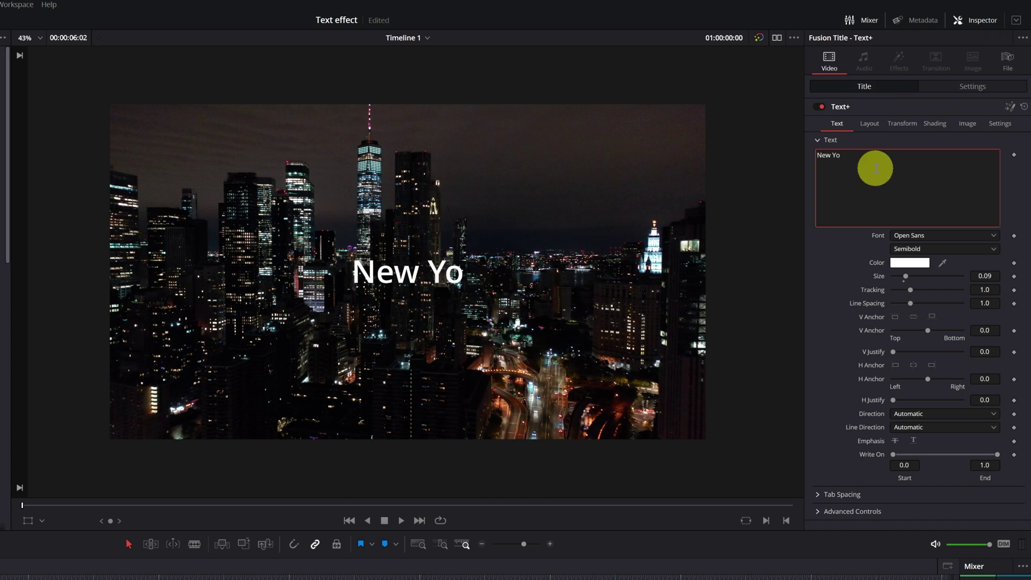
{"action": "key", "text": "Return"}
{"action": "type", "text": "Monday 22:30"}
Set the title's font to JMH Typewriter Regular, its size to 0.0593 and its horizontal anchor to left.
{"action": "left_click", "coordinate": [943, 235]}
{"action": "left_click", "coordinate": [943, 226]}
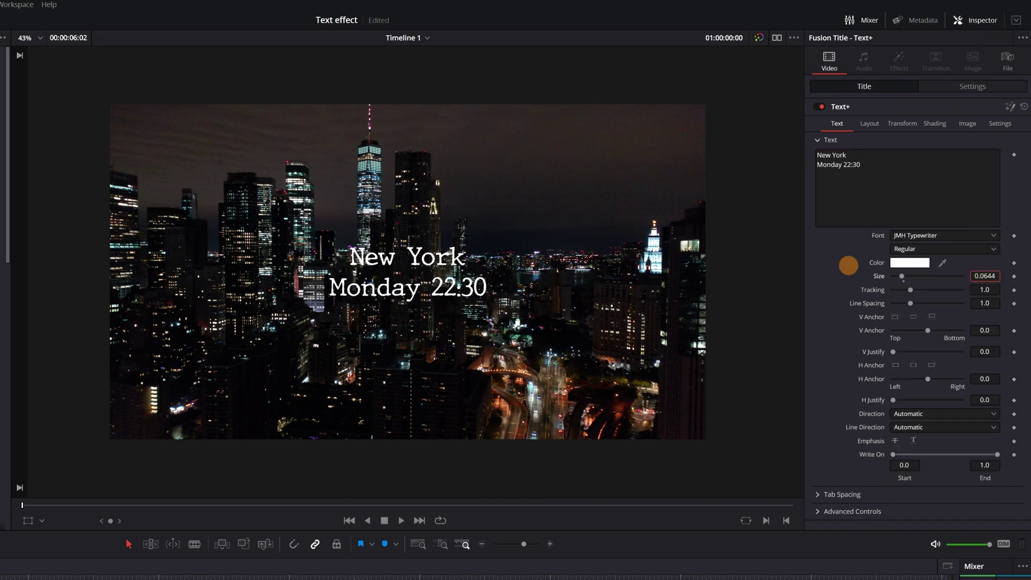
{"action": "left_click", "coordinate": [895, 365]}
Position the title in the lower-left area of the picture at X -1825 and Y -812.
{"action": "left_click", "coordinate": [972, 86]}
{"action": "left_click_drag", "start_coordinate": [907, 133], "coordinate": [880, 134]}
{"action": "left_click_drag", "start_coordinate": [956, 137], "coordinate": [998, 139]}
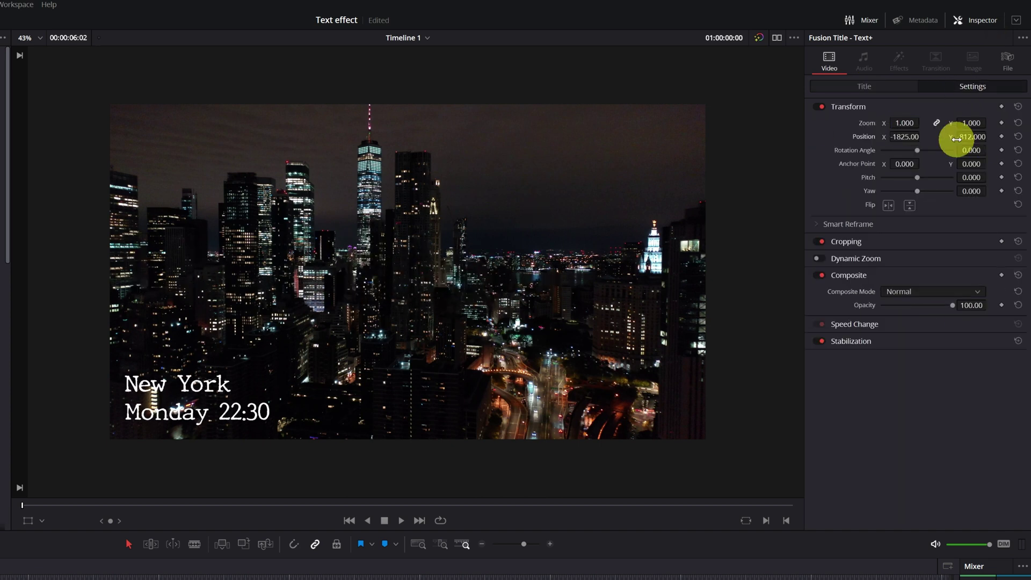
Set the title's Write On end to 0.0, keyframe Write On at the first frame, and advance the playhead along the clip.
{"action": "left_click", "coordinate": [872, 86]}
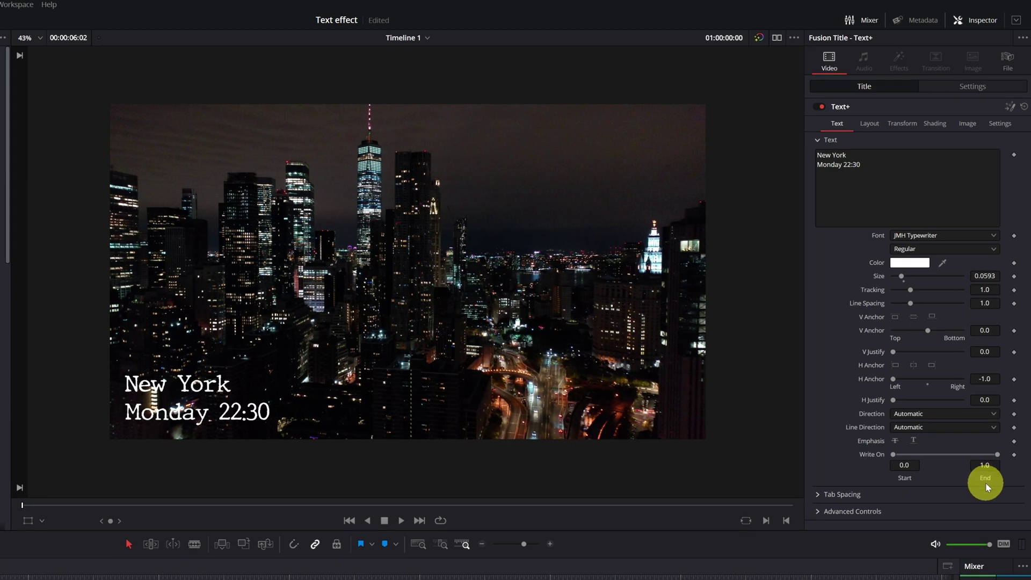
{"action": "left_click_drag", "start_coordinate": [999, 456], "coordinate": [893, 453]}
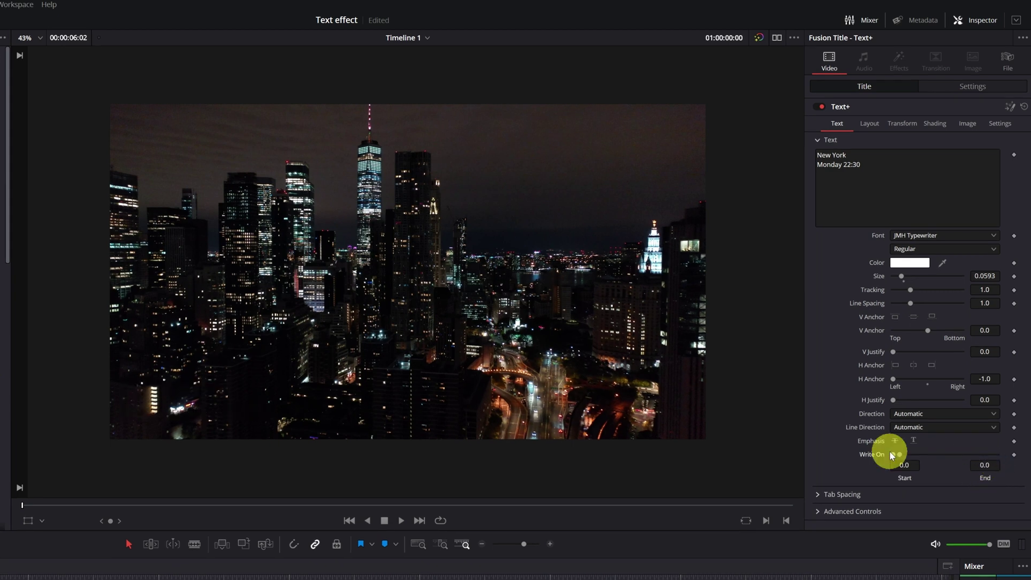
{"action": "left_click", "coordinate": [1014, 455]}
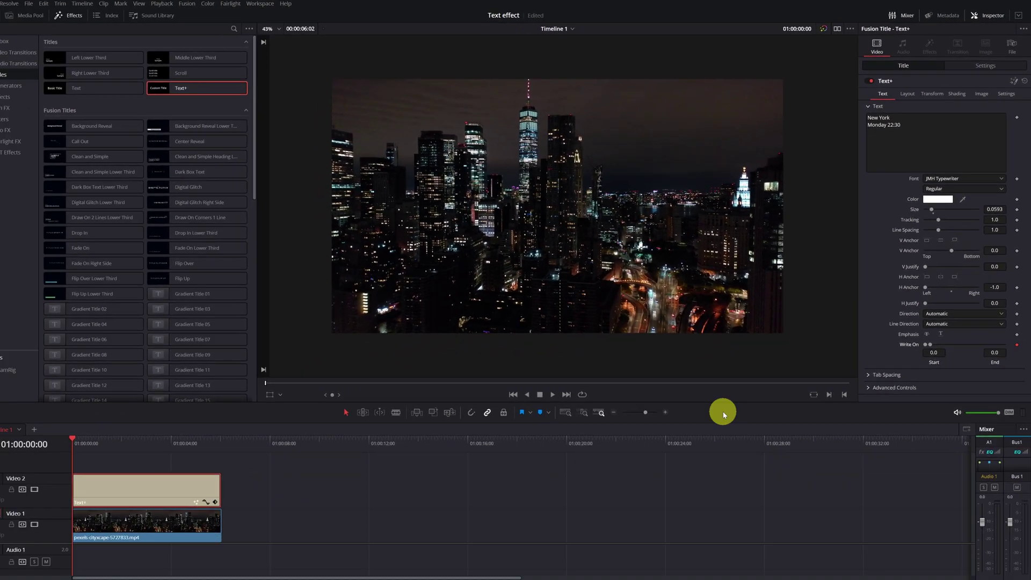
{"action": "left_click_drag", "start_coordinate": [96, 431], "coordinate": [125, 435]}
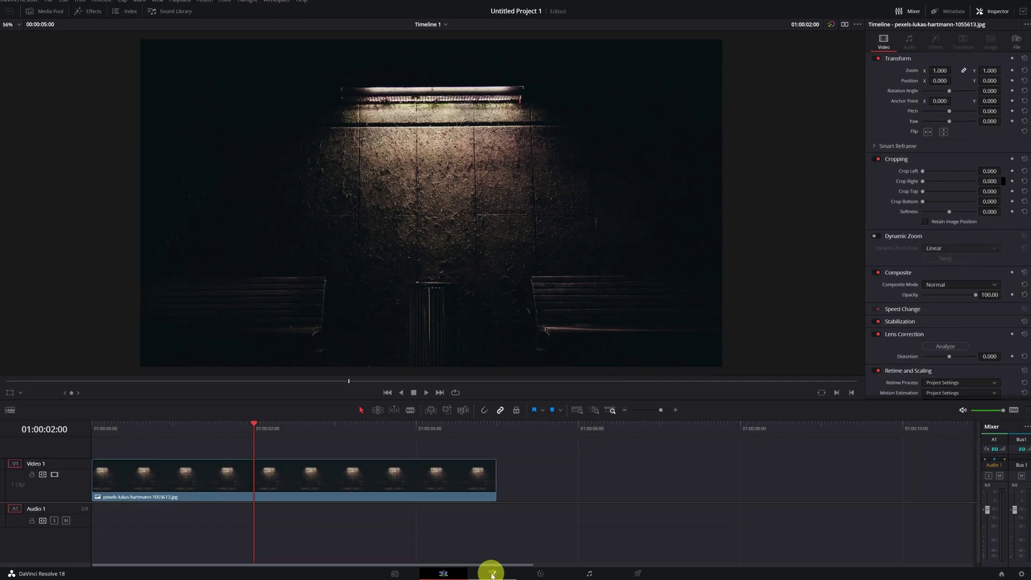
Open the bench image clip in the Fusion page, add a Text+ node above the node line and show it in the first viewer.
{"action": "left_click", "coordinate": [492, 574]}
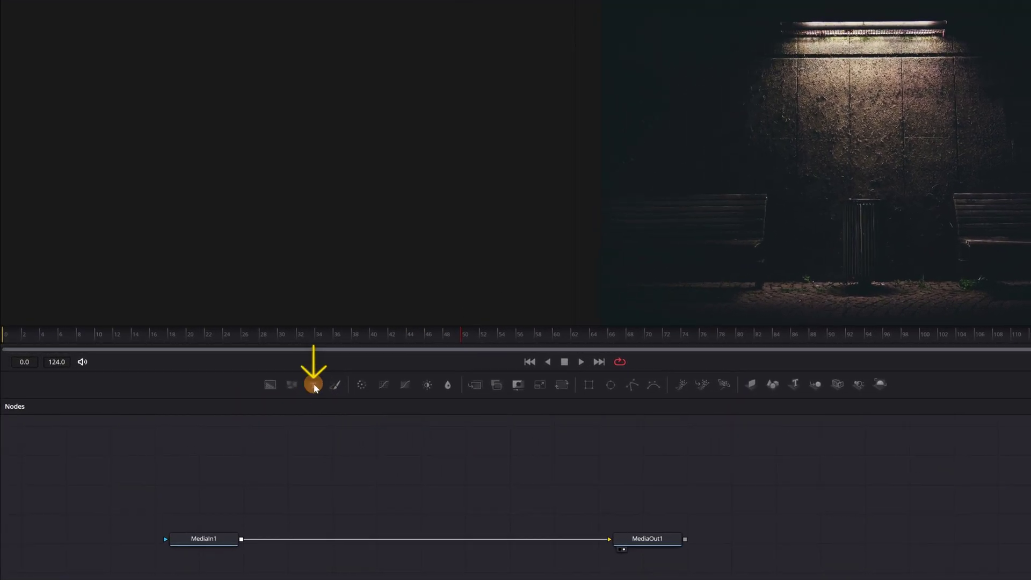
{"action": "left_click", "coordinate": [314, 385]}
{"action": "left_click_drag", "start_coordinate": [563, 506], "coordinate": [381, 480]}
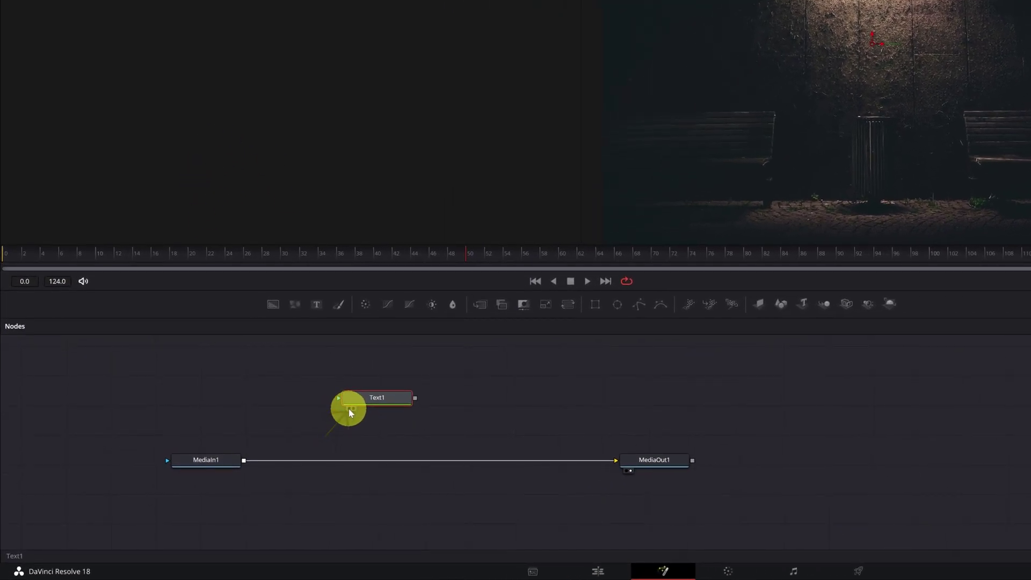
{"action": "left_click", "coordinate": [350, 409]}
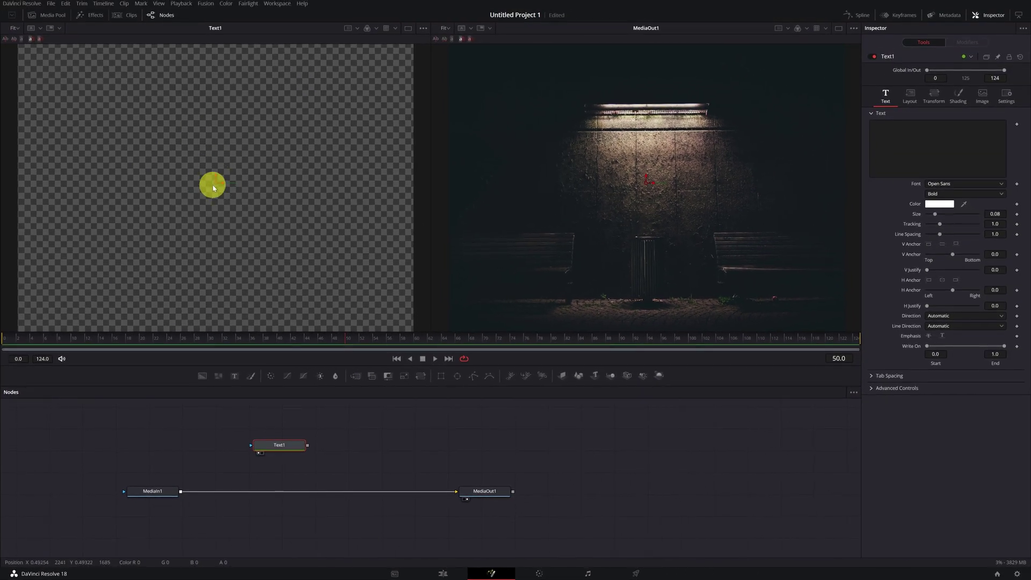
Enter "Super Neon" in the Text1 node and set its font to Restollia Script PERSONAL USE.
{"action": "left_click", "coordinate": [894, 133]}
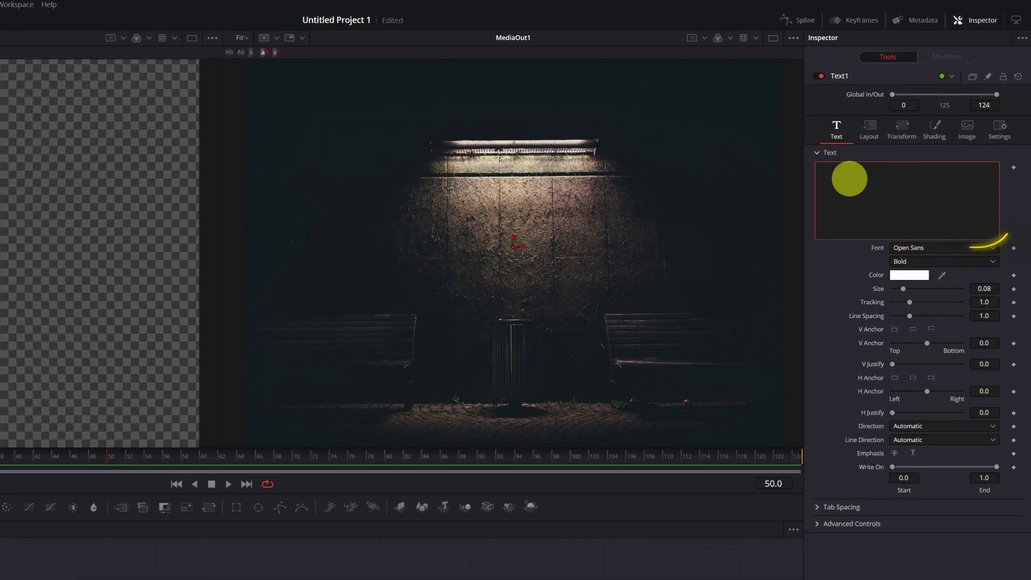
{"action": "type", "text": "Super Neon"}
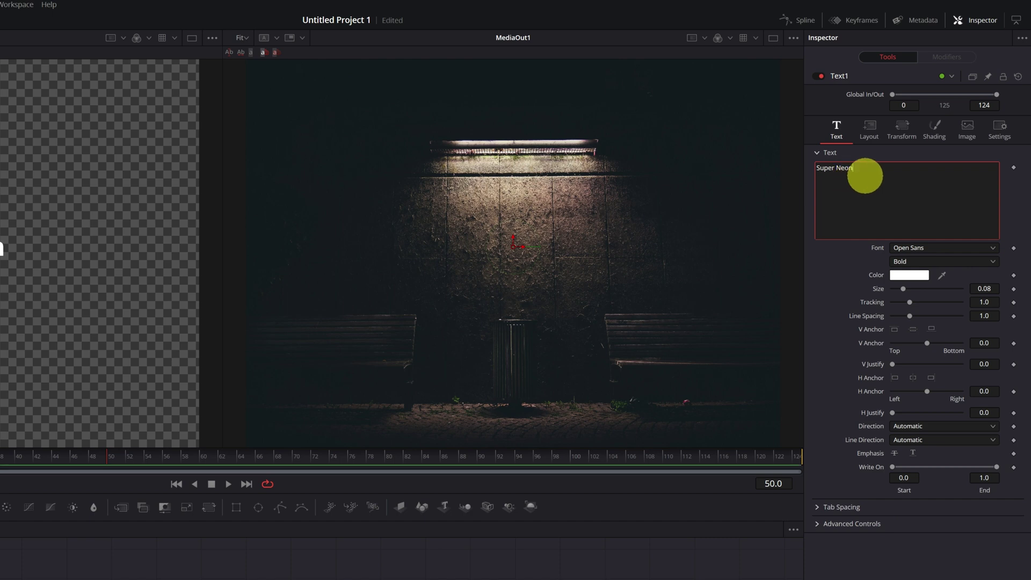
{"action": "left_click", "coordinate": [967, 248]}
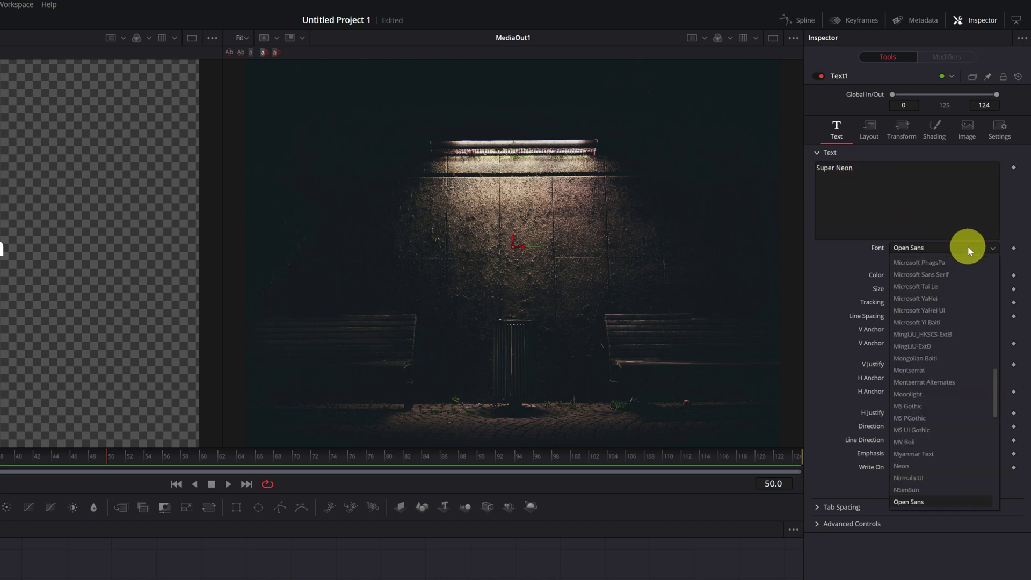
{"action": "key", "text": "Down"}
{"action": "key", "text": "Down"}
{"action": "key", "text": "Down"}
{"action": "key", "text": "Down"}
{"action": "key", "text": "Down"}
{"action": "key", "text": "Down"}
{"action": "key", "text": "Down"}
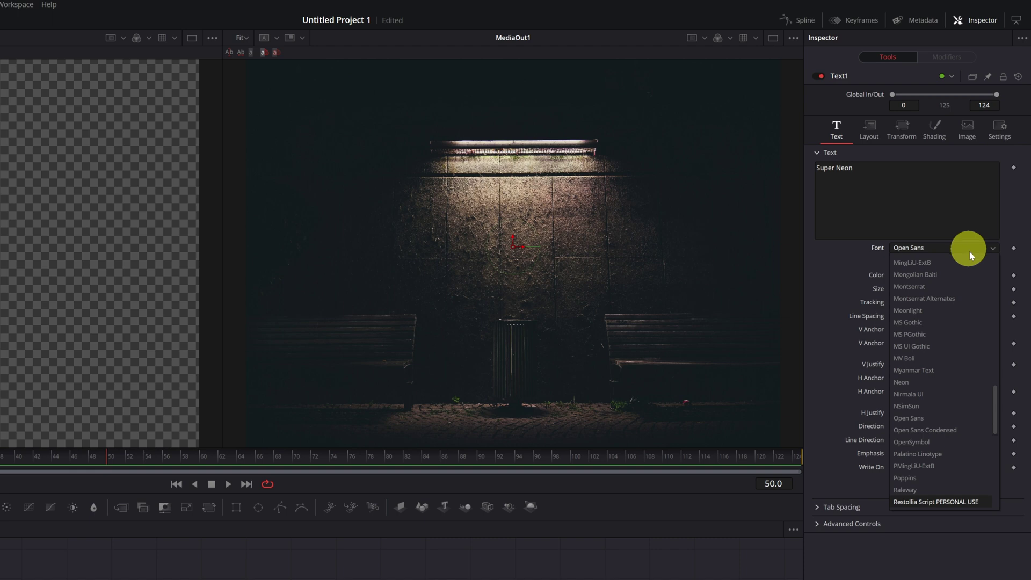
{"action": "left_click", "coordinate": [941, 501]}
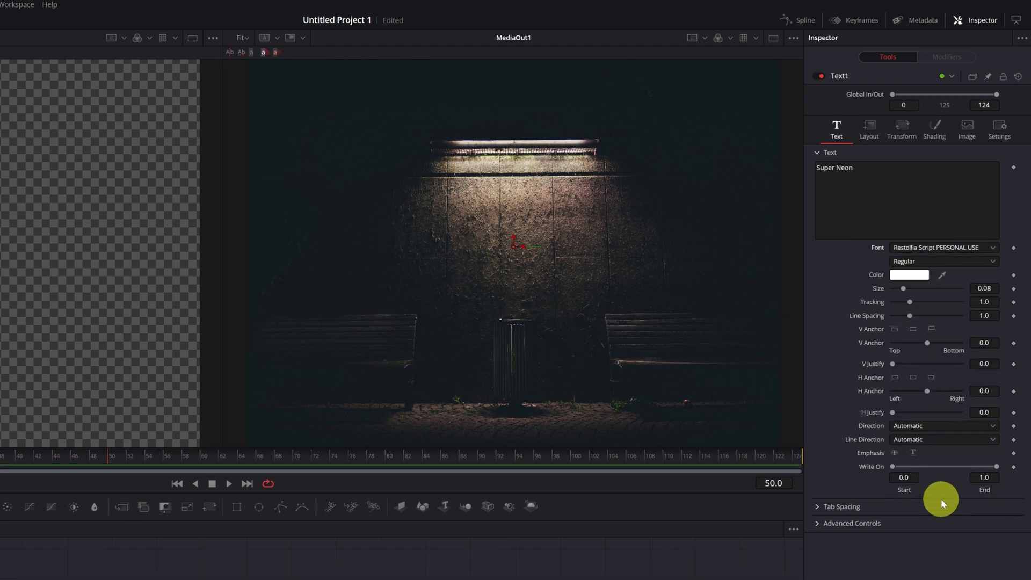
Set the Super Neon text's size to 0.29 and its color to black (#000000).
{"action": "left_click_drag", "start_coordinate": [994, 213], "coordinate": [817, 225]}
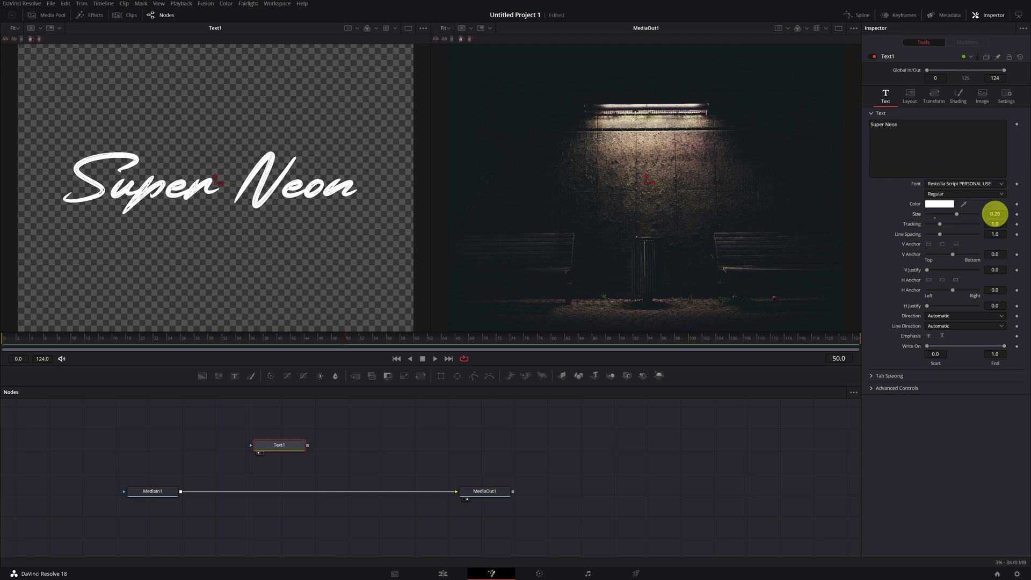
{"action": "left_click", "coordinate": [942, 206]}
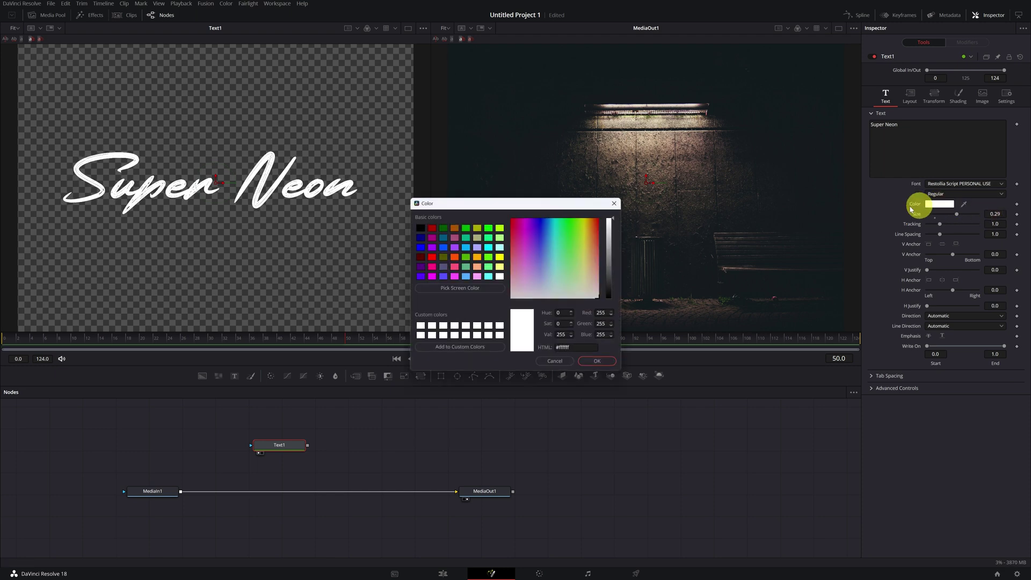
{"action": "left_click", "coordinate": [420, 228]}
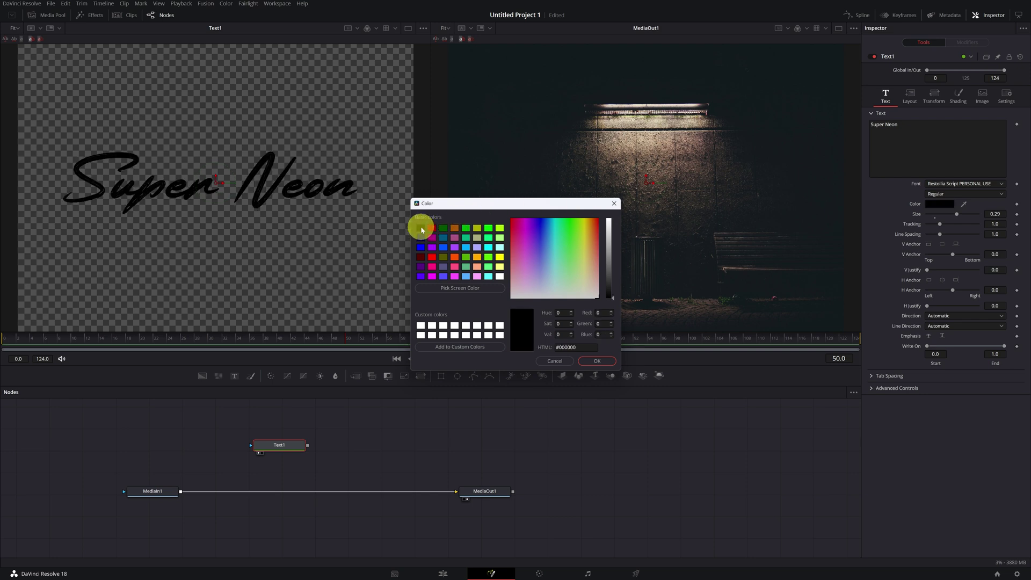
{"action": "left_click", "coordinate": [595, 361]}
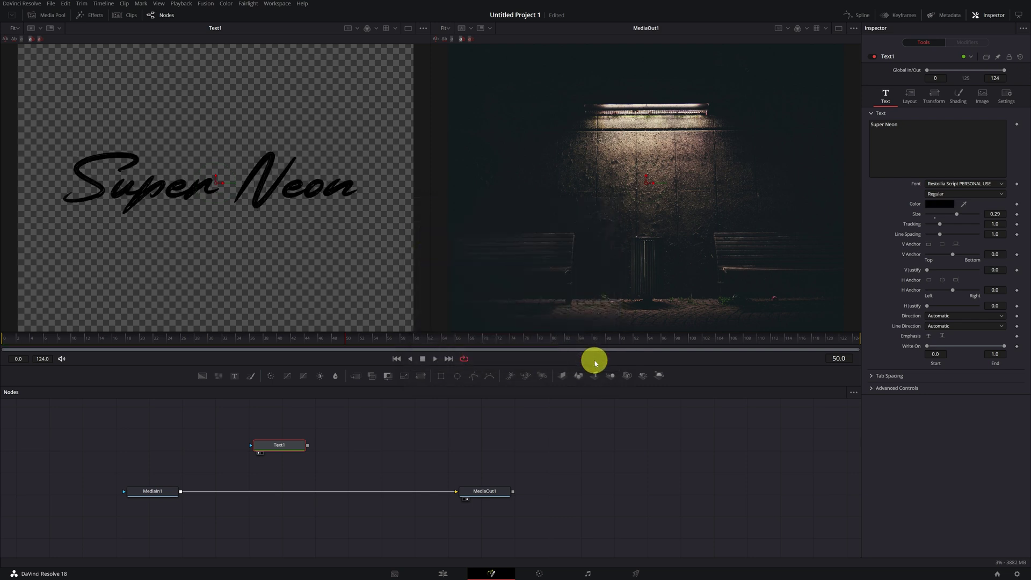
Merge the Text1 node over the MediaIn1 image and place Text1 just above the merge node.
{"action": "left_click_drag", "start_coordinate": [277, 449], "coordinate": [242, 461]}
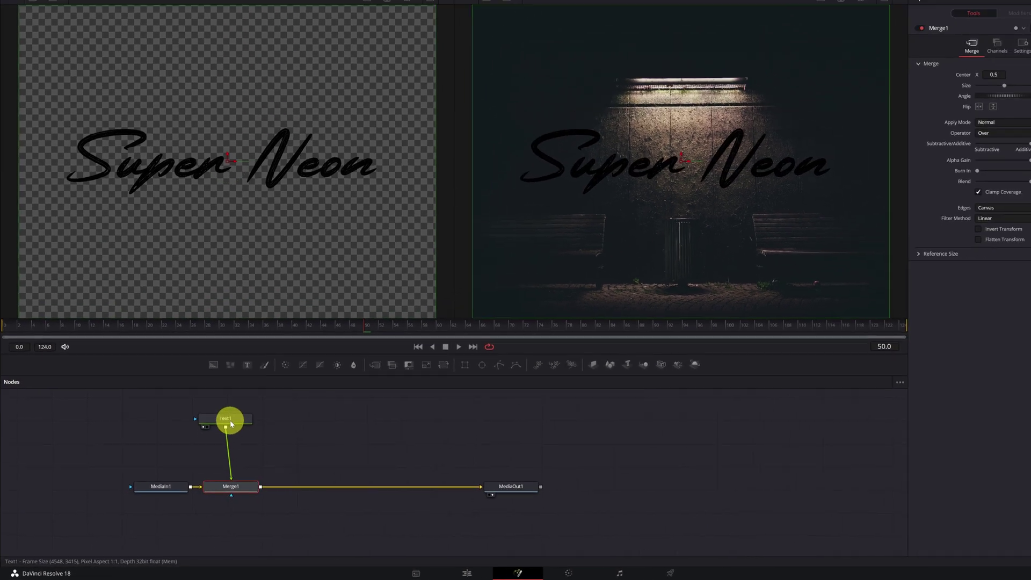
{"action": "left_click_drag", "start_coordinate": [230, 420], "coordinate": [238, 458]}
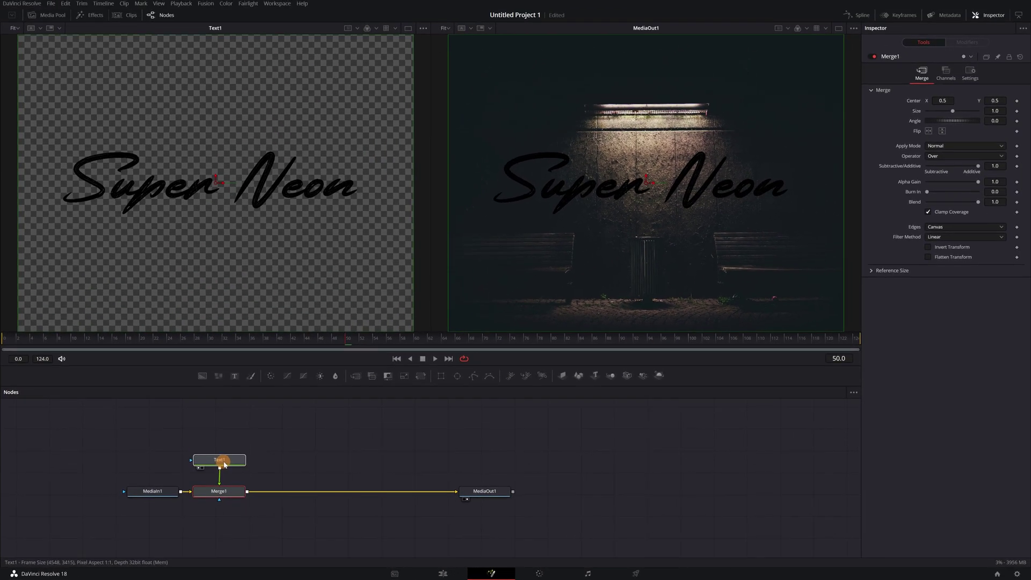
Duplicate the Text1 node as an independent copy and place it up and to the right of the original.
{"action": "left_click", "coordinate": [223, 464]}
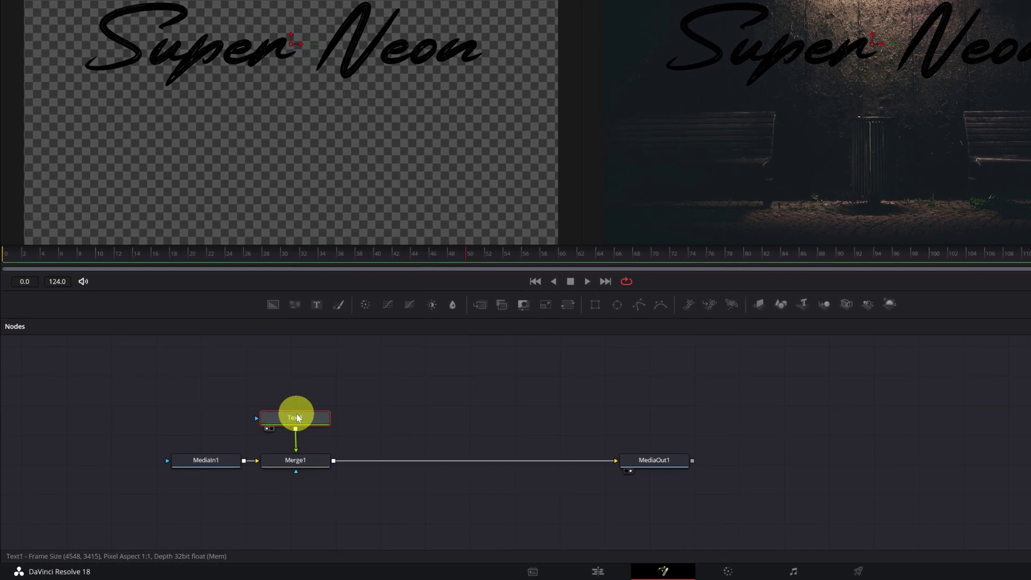
{"action": "right_click", "coordinate": [296, 418]}
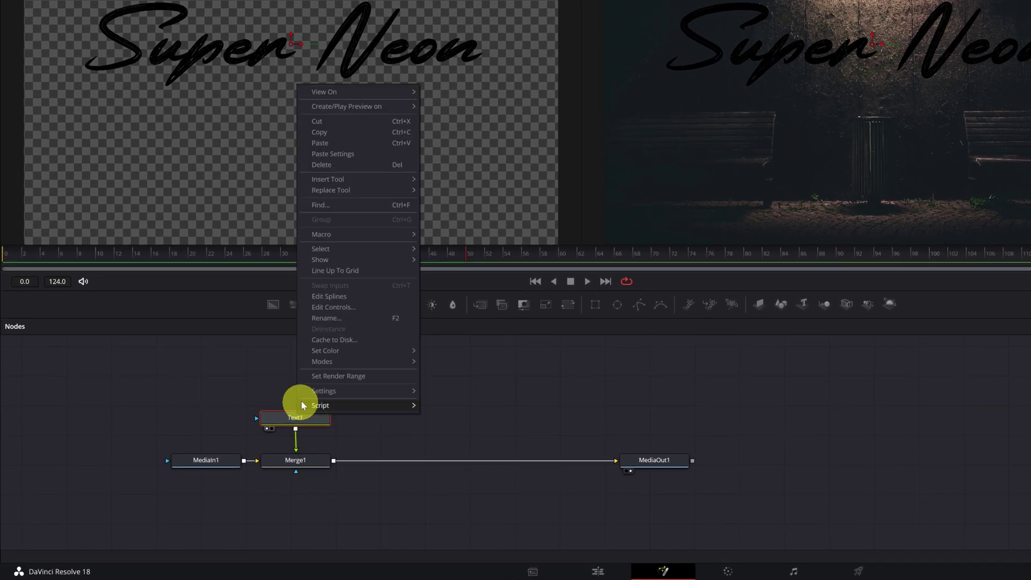
{"action": "left_click", "coordinate": [356, 134]}
{"action": "right_click", "coordinate": [374, 397]}
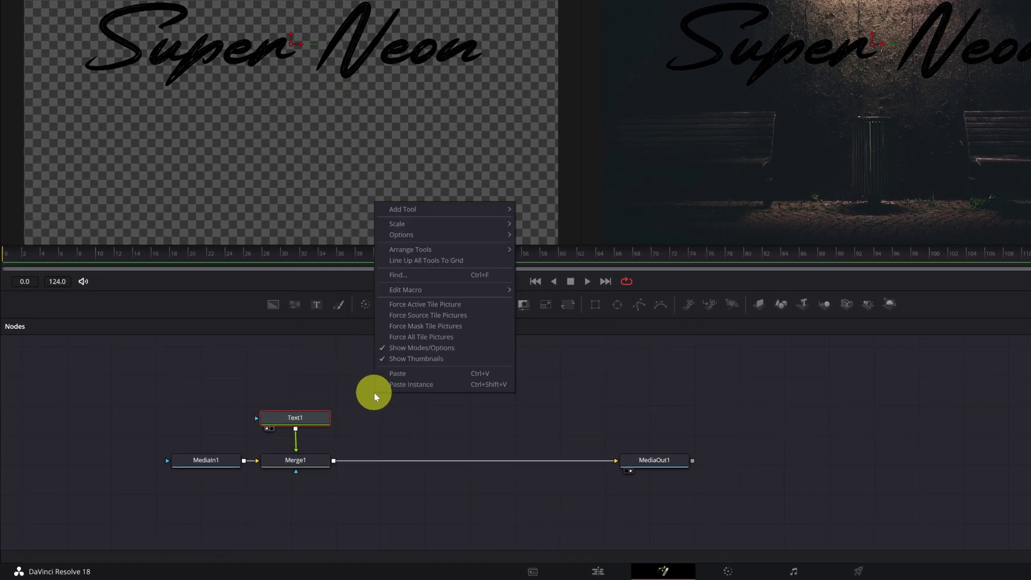
{"action": "left_click", "coordinate": [396, 374]}
{"action": "left_click_drag", "start_coordinate": [385, 391], "coordinate": [443, 380]}
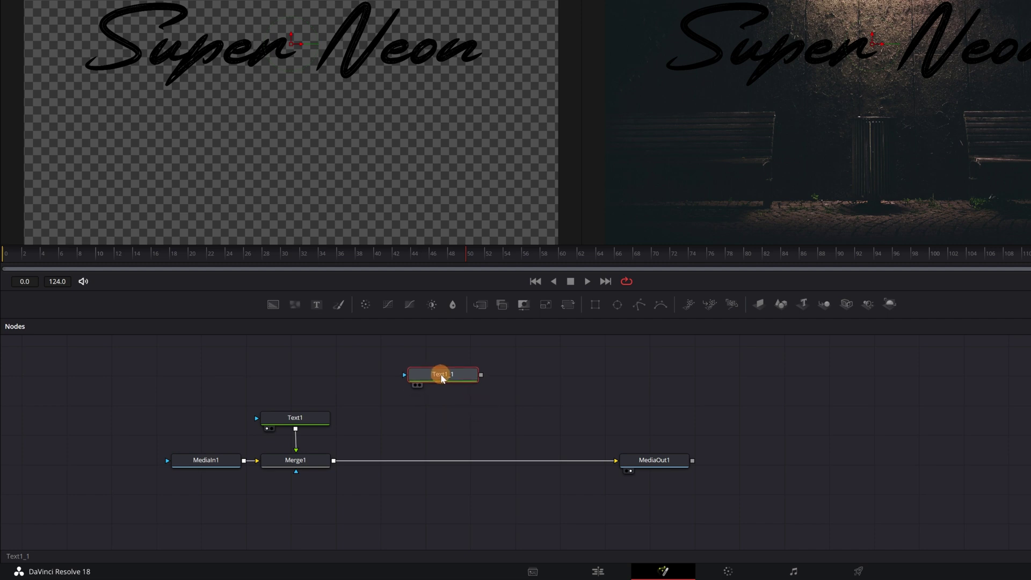
Merge the copied text node over the Merge1 output and select the copy for editing.
{"action": "left_click", "coordinate": [440, 378]}
{"action": "left_click", "coordinate": [480, 375]}
{"action": "left_click_drag", "start_coordinate": [344, 453], "coordinate": [333, 462]}
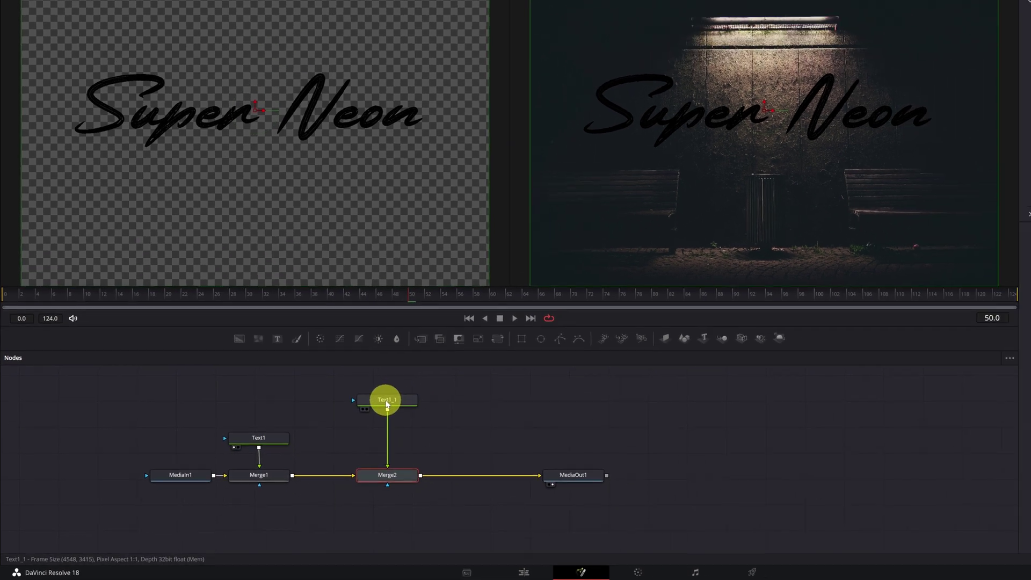
{"action": "left_click", "coordinate": [387, 401]}
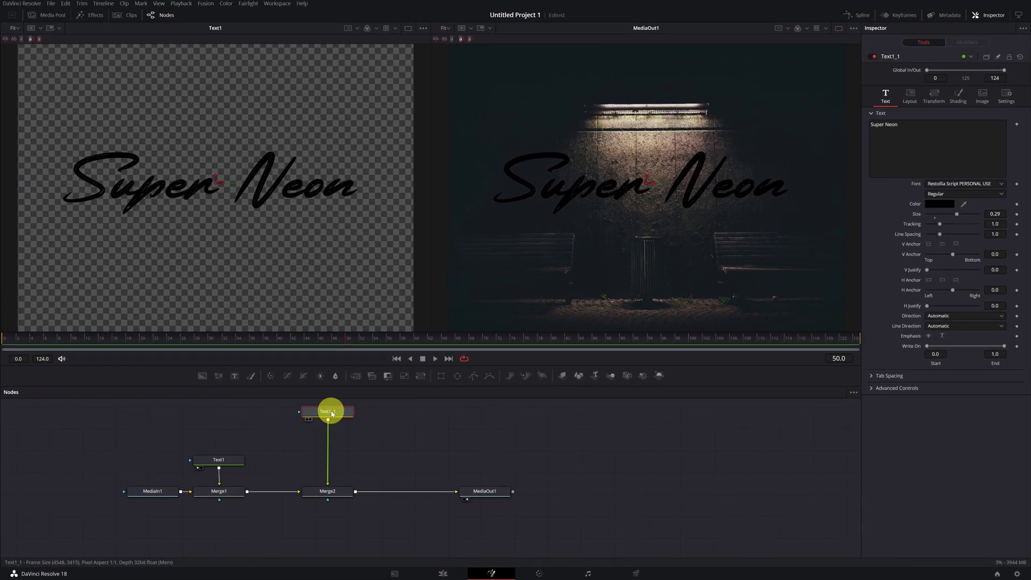
Change the copied Super Neon text's color to bright cyan, about #13d4ff.
{"action": "left_click", "coordinate": [940, 204]}
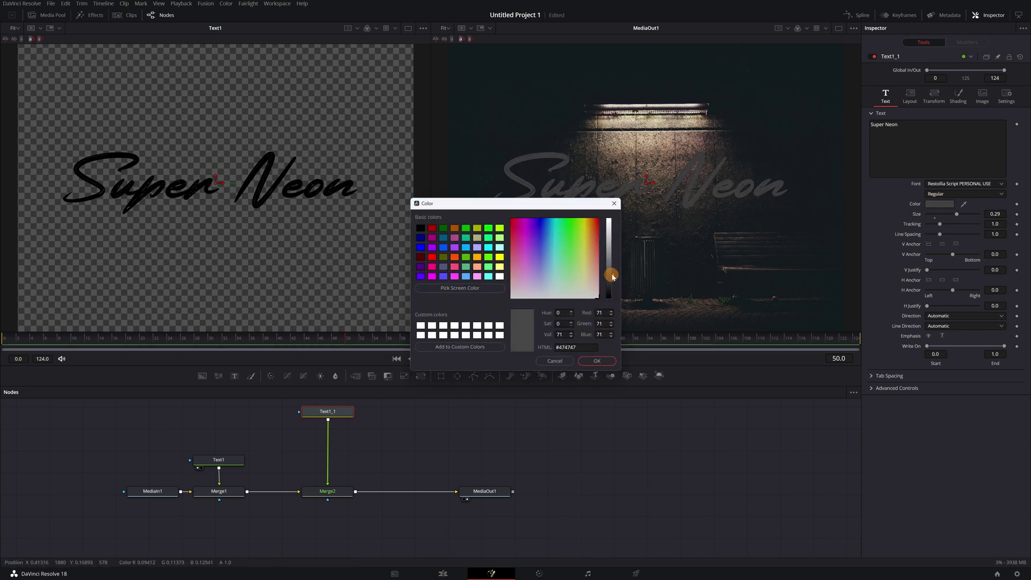
{"action": "left_click", "coordinate": [636, 274]}
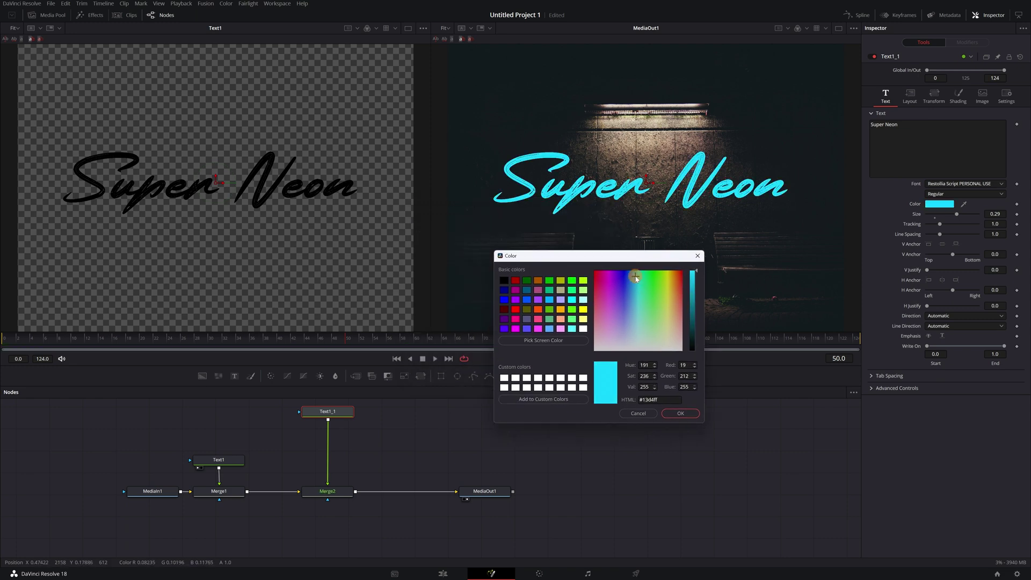
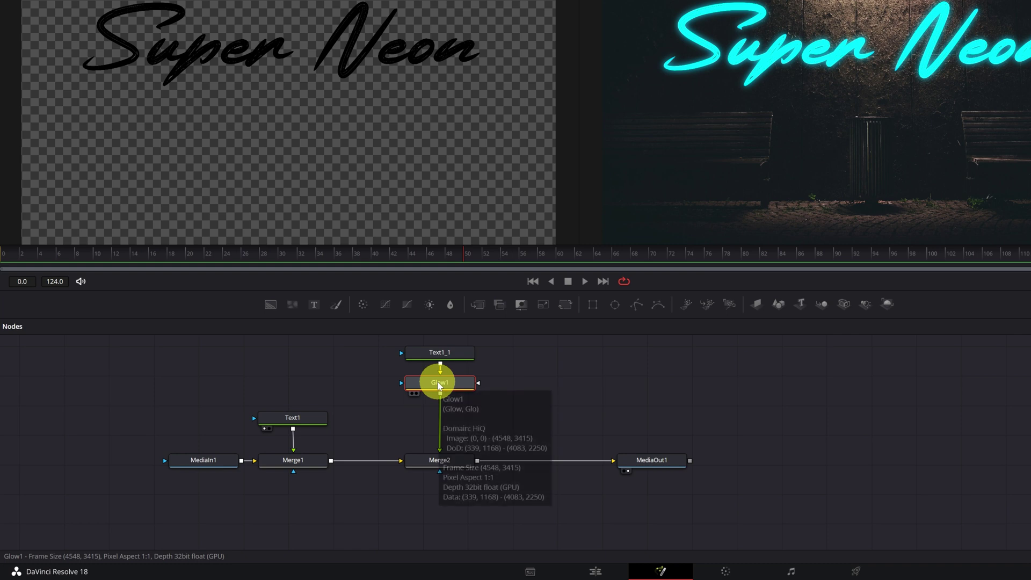
Add a second Glow node after Glow1 and set its glow size to 50.0.
{"action": "key", "text": "ctrl+space"}
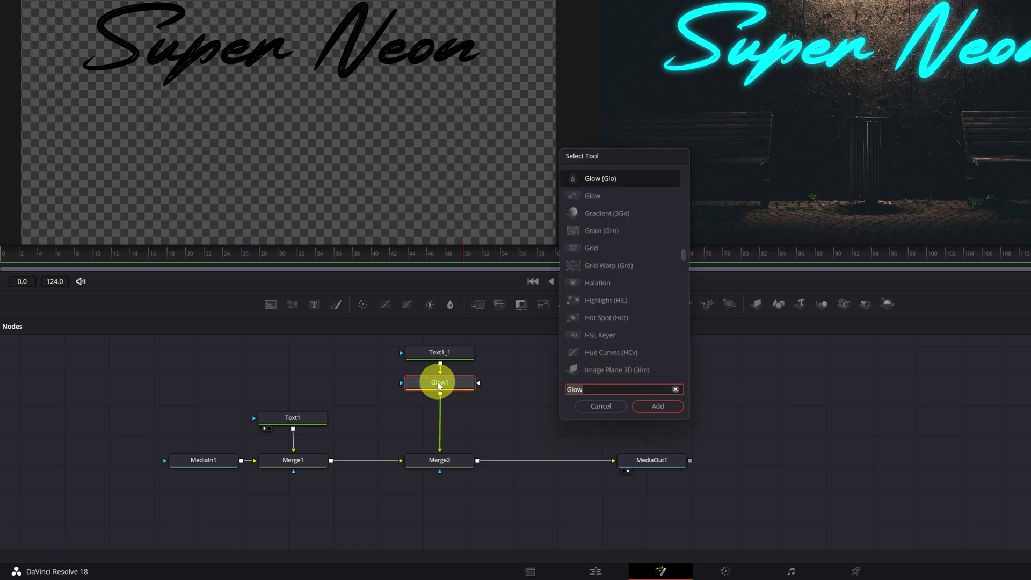
{"action": "type", "text": "glow"}
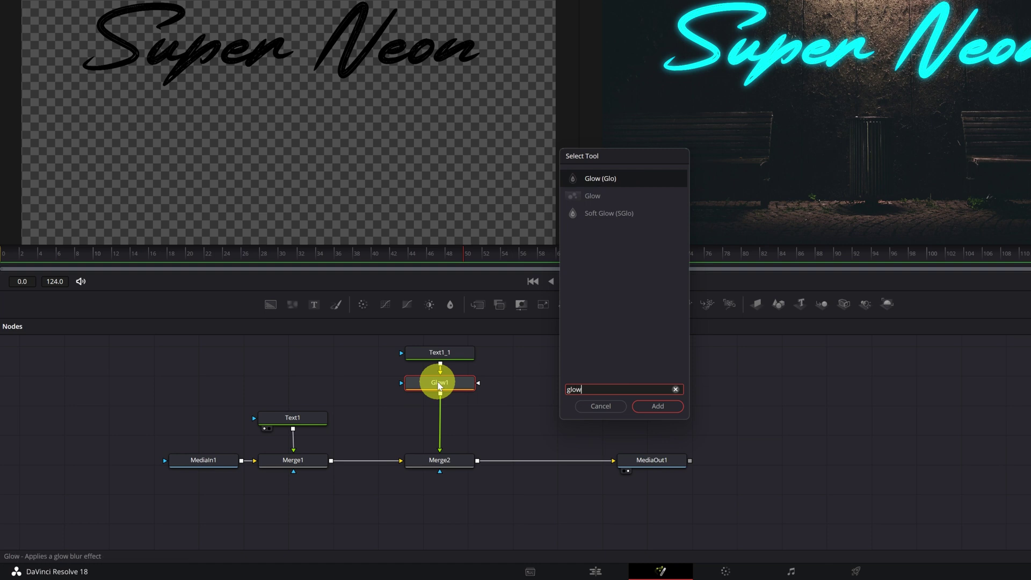
{"action": "key", "text": "Return"}
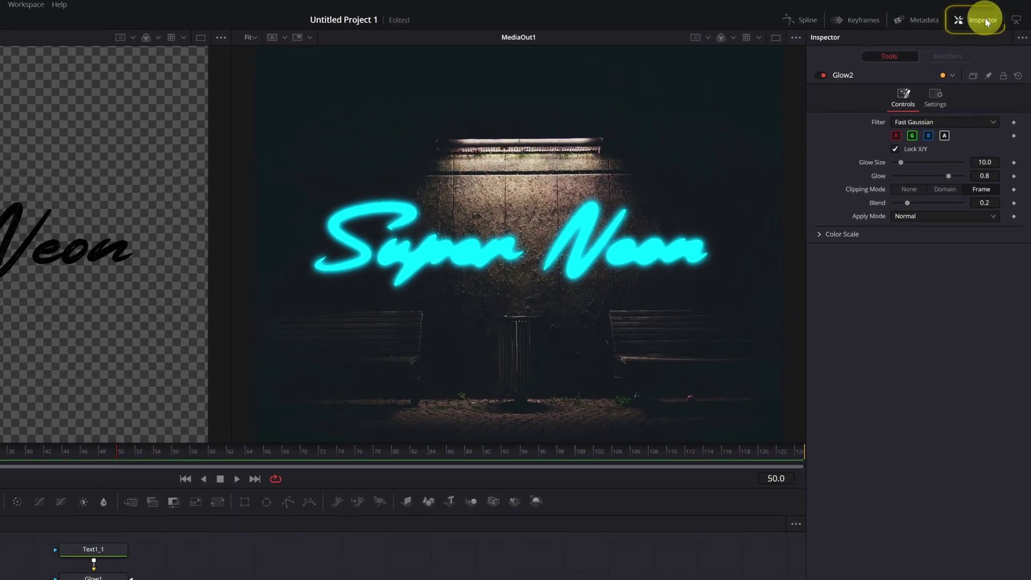
{"action": "left_click", "coordinate": [985, 20]}
{"action": "left_click", "coordinate": [984, 20]}
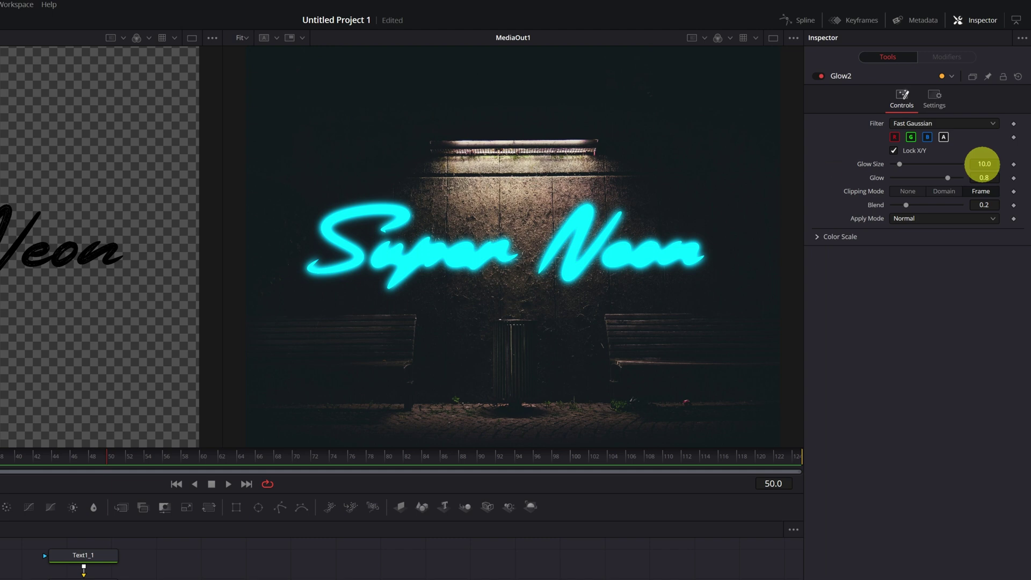
{"action": "left_click", "coordinate": [985, 164]}
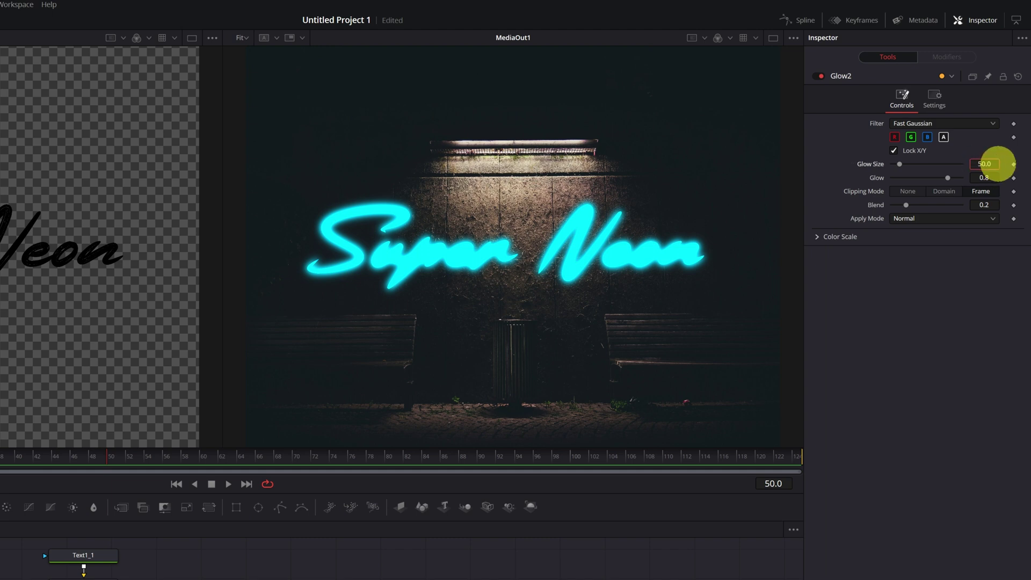
{"action": "type", "text": "50.0"}
{"action": "key", "text": "Tab"}
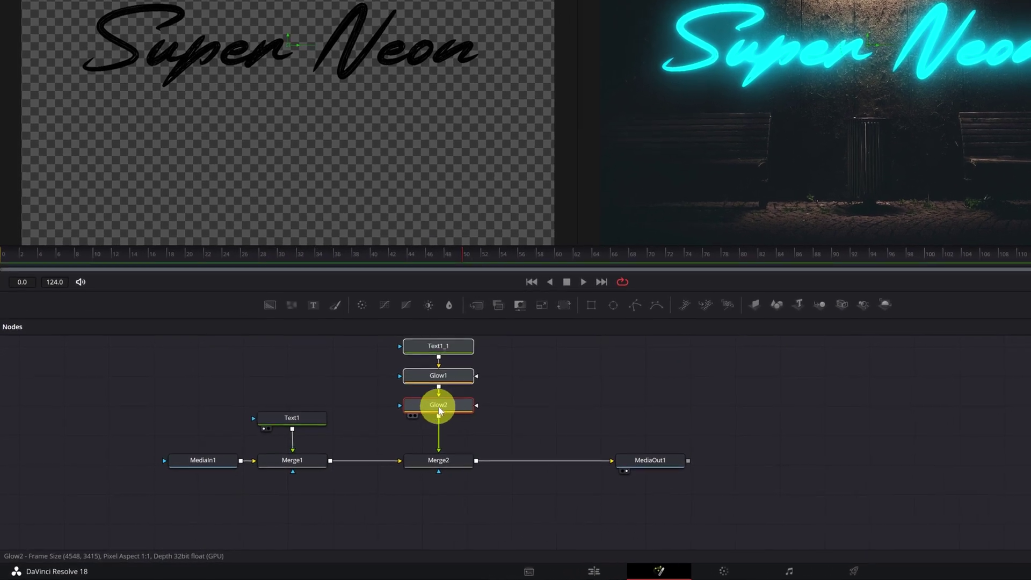
Insert a third Glow node between Glow2 and Merge2.
{"action": "key", "text": "shift+space"}
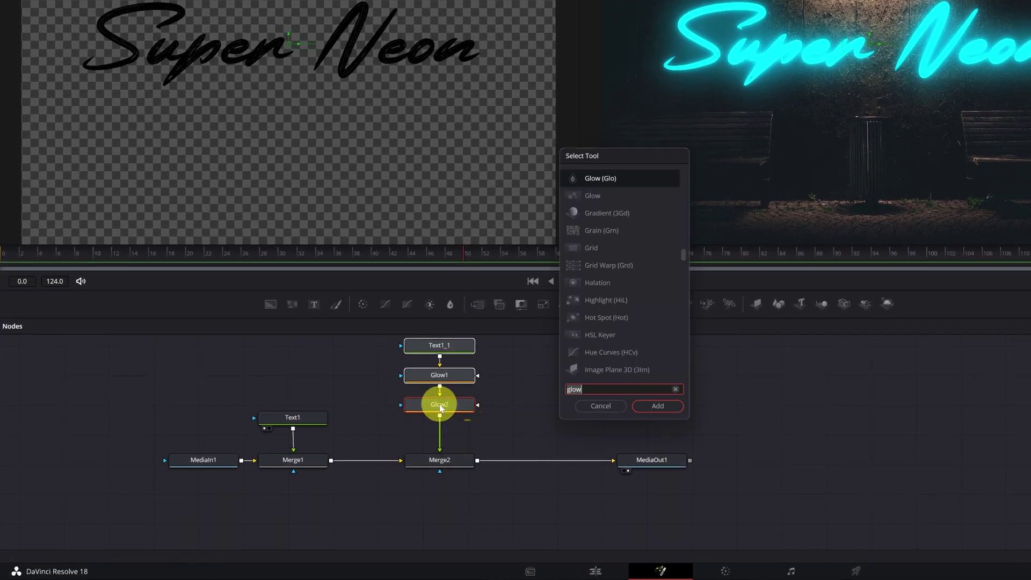
{"action": "type", "text": "glow"}
{"action": "key", "text": "Return"}
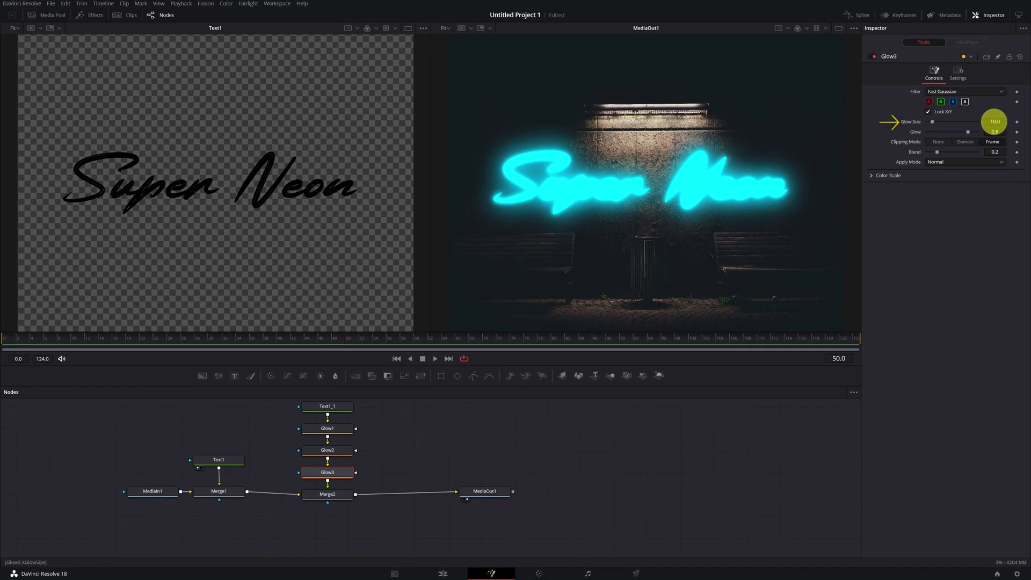
Set the third glow's size to 200 and fine-tune its Blend for a soft spill of light on the wall.
{"action": "left_click", "coordinate": [994, 121]}
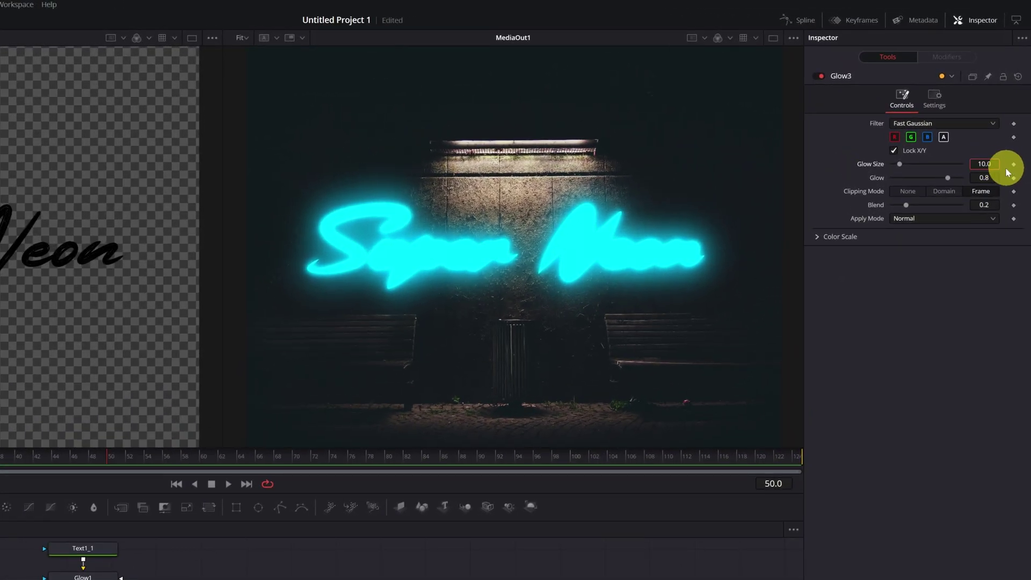
{"action": "type", "text": "5"}
{"action": "key", "text": "Return"}
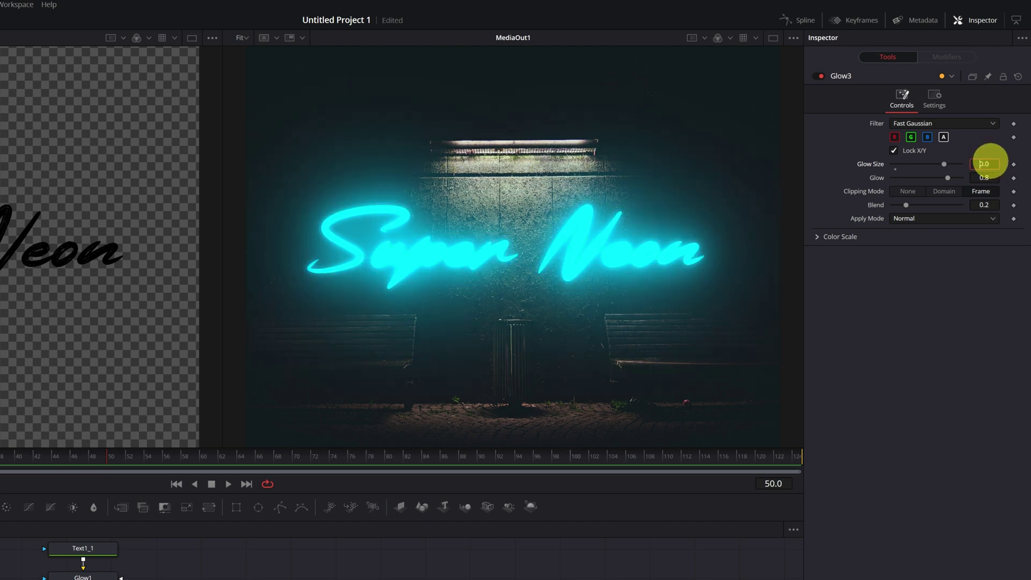
{"action": "type", "text": "200"}
{"action": "key", "text": "Tab"}
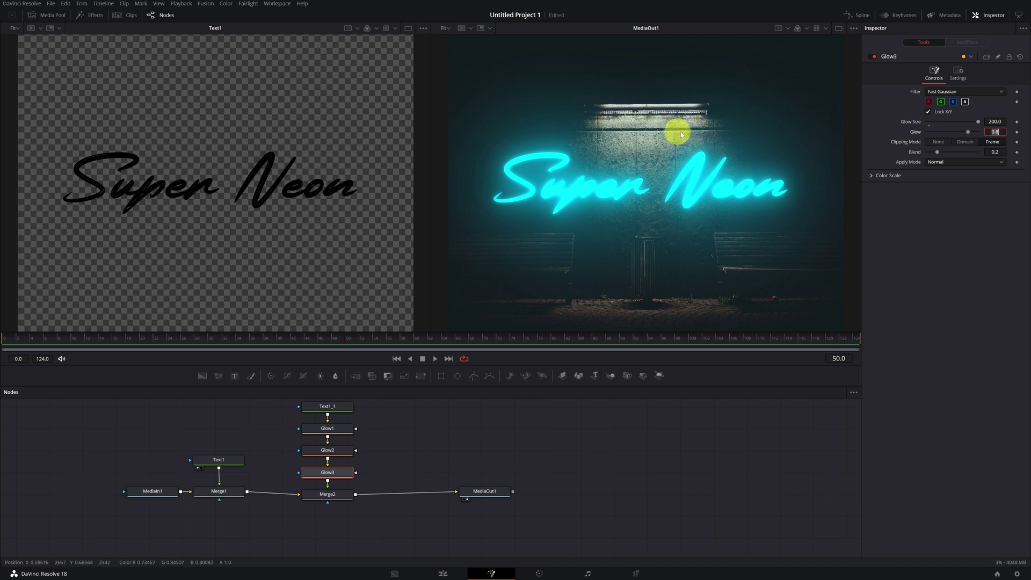
{"action": "mouse_move", "coordinate": [992, 152]}
{"action": "left_mouse_down"}
{"action": "mouse_move", "coordinate": [897, 152]}
{"action": "mouse_move", "coordinate": [992, 152]}
{"action": "left_mouse_up"}
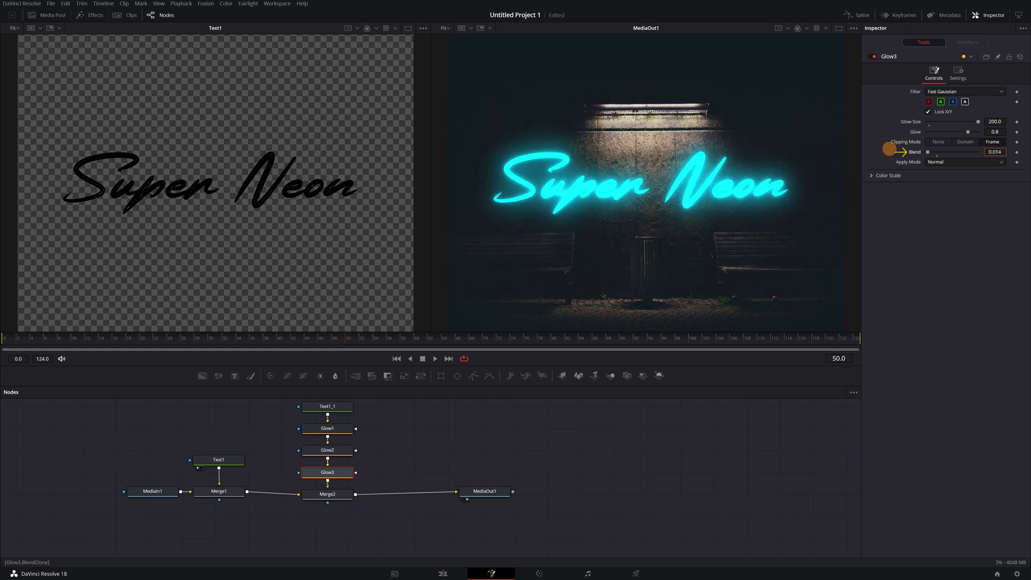
{"action": "left_click_drag", "start_coordinate": [892, 152], "coordinate": [998, 151]}
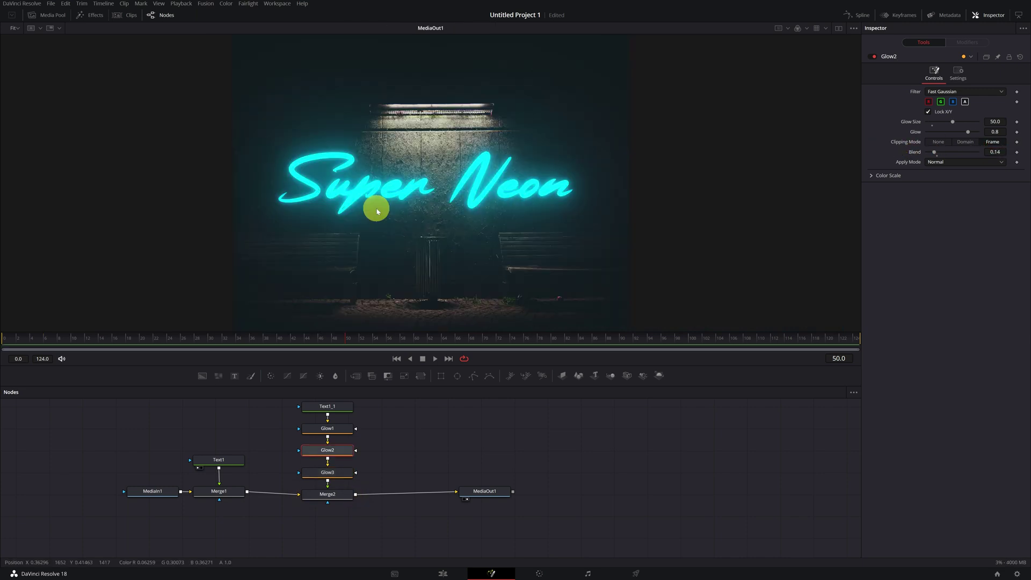
Start keyframing Merge2's overall Blend with a value of 0.0 at frame 104 so the neon layer is switched off there.
{"action": "left_click_drag", "start_coordinate": [54, 246], "coordinate": [2, 258]}
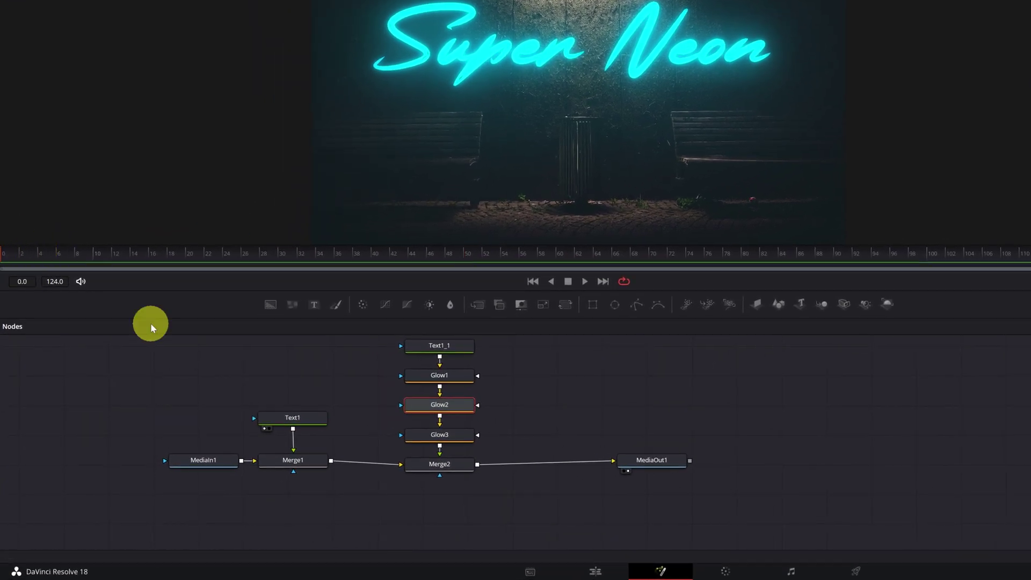
{"action": "left_click", "coordinate": [436, 464]}
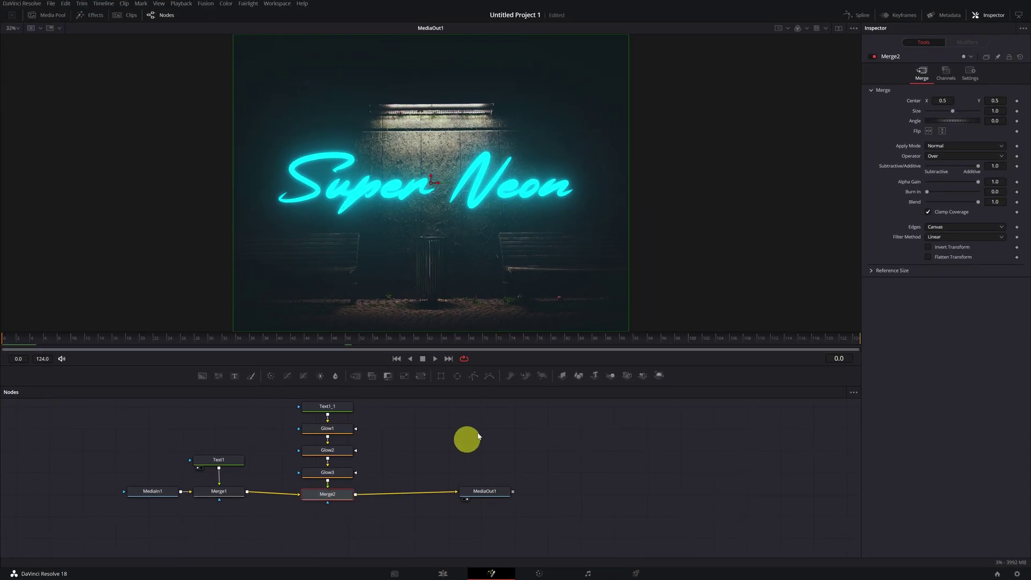
{"action": "left_click", "coordinate": [970, 76]}
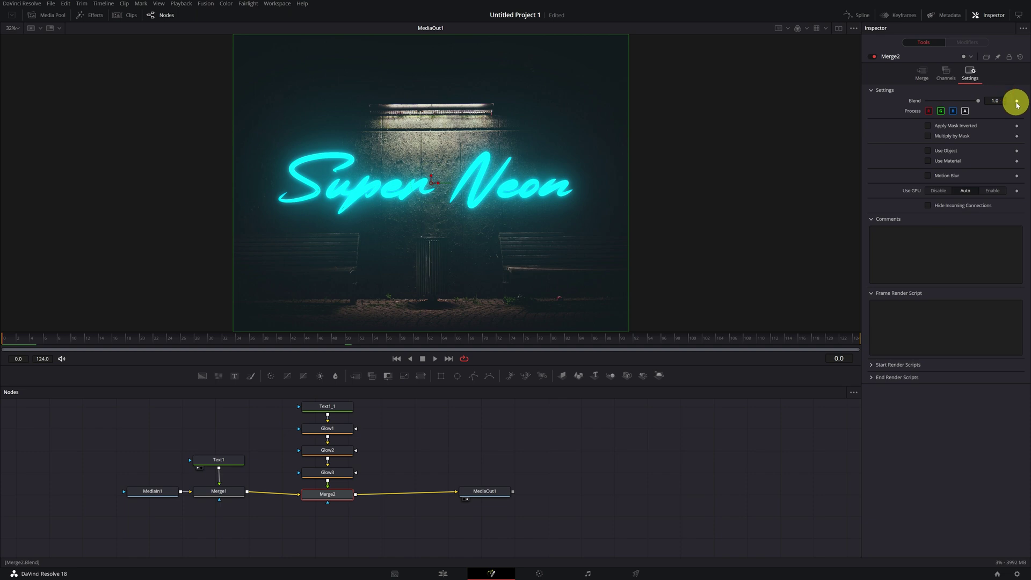
{"action": "key", "text": "j"}
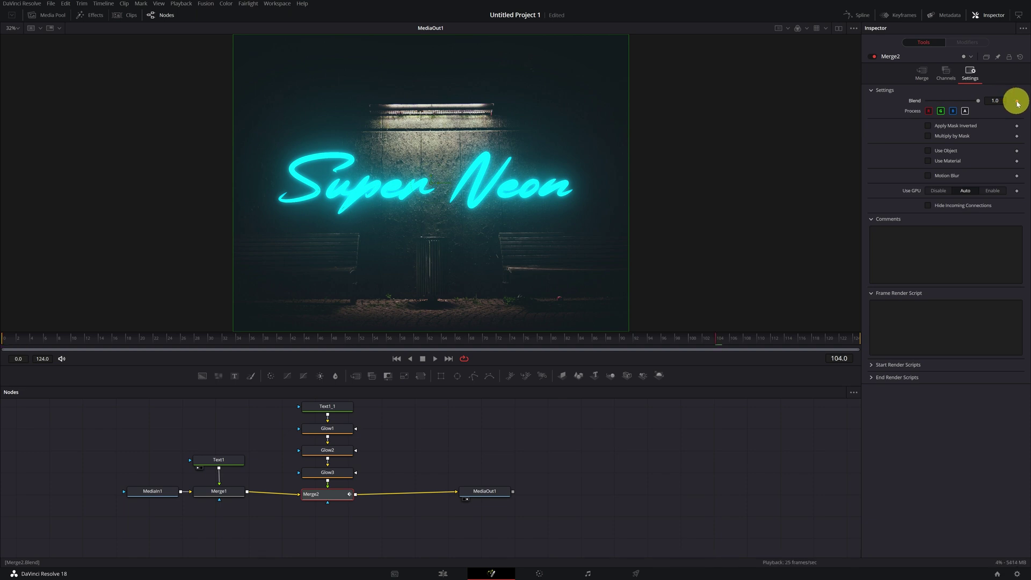
{"action": "left_click", "coordinate": [1017, 101]}
{"action": "left_click_drag", "start_coordinate": [978, 103], "coordinate": [923, 102]}
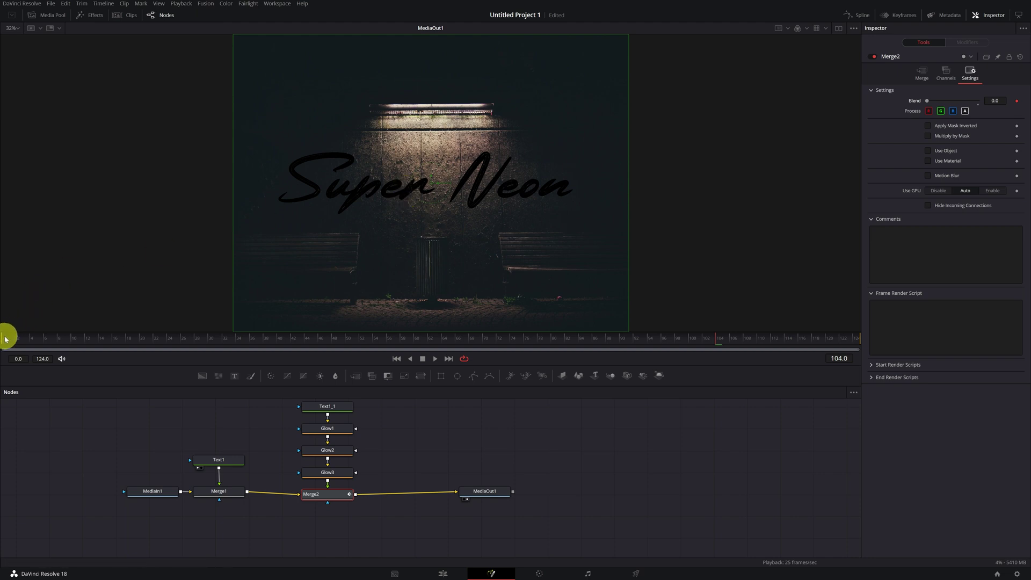
Build a neon flicker by keyframing Merge2's Blend to 1.0 at frame 1, 0.0 at frame 2 and 1.0 several frames further on.
{"action": "key", "text": "Right"}
{"action": "left_click", "coordinate": [4, 294]}
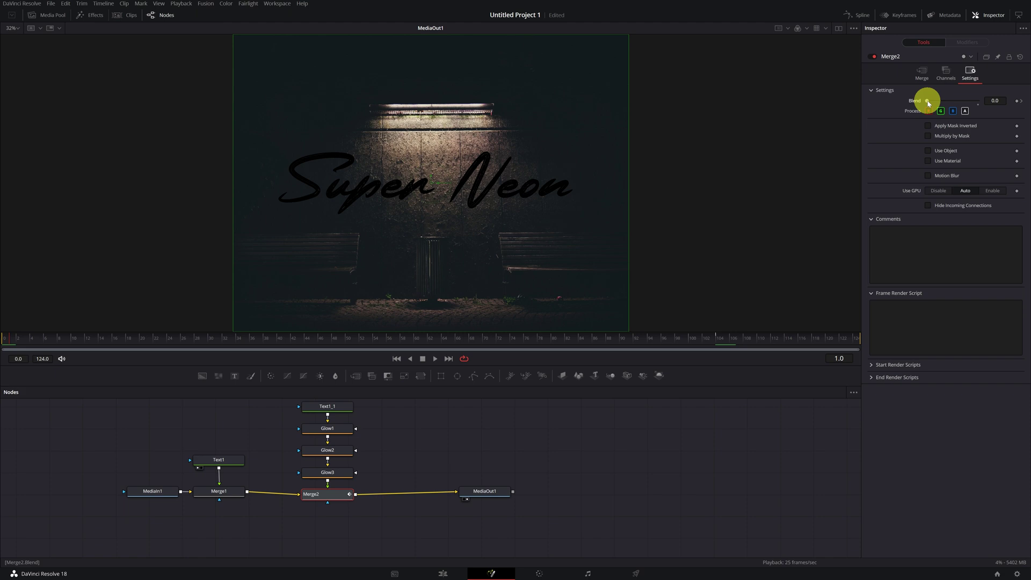
{"action": "left_click_drag", "start_coordinate": [927, 102], "coordinate": [988, 101]}
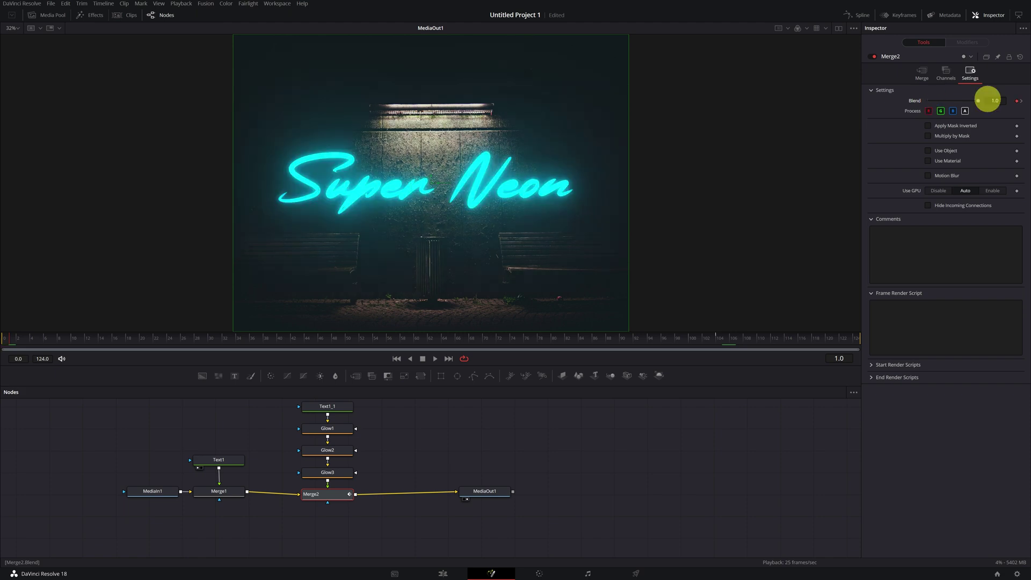
{"action": "left_click", "coordinate": [15, 342]}
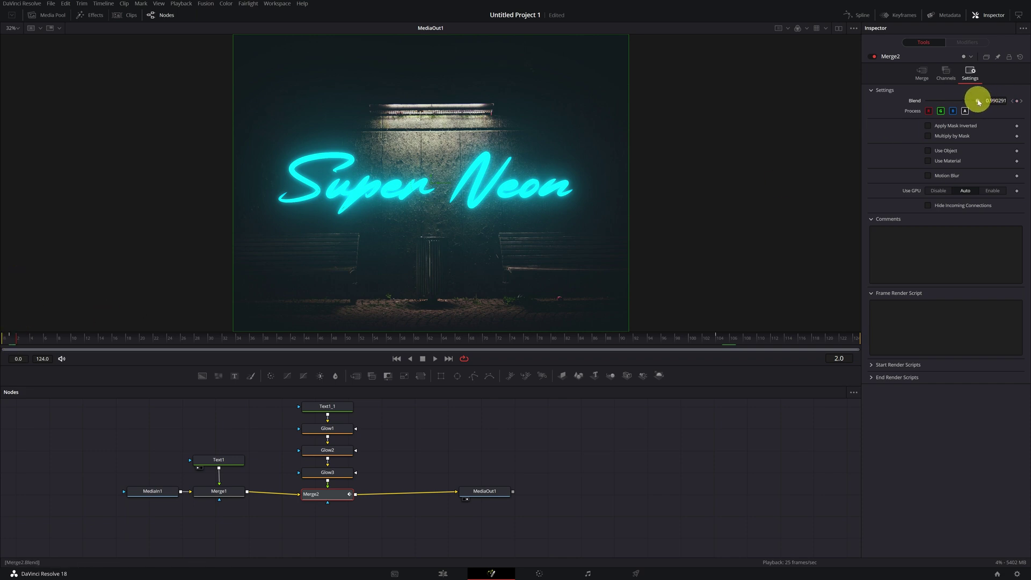
{"action": "left_click_drag", "start_coordinate": [978, 102], "coordinate": [913, 102]}
{"action": "left_click", "coordinate": [26, 340]}
{"action": "left_click", "coordinate": [57, 334]}
{"action": "left_click", "coordinate": [70, 336]}
{"action": "left_click_drag", "start_coordinate": [925, 102], "coordinate": [987, 102]}
Switch the Text effect project to the Fusion page, add a Text node feeding MediaOut1 and return to frame 0.
{"action": "left_click", "coordinate": [493, 574]}
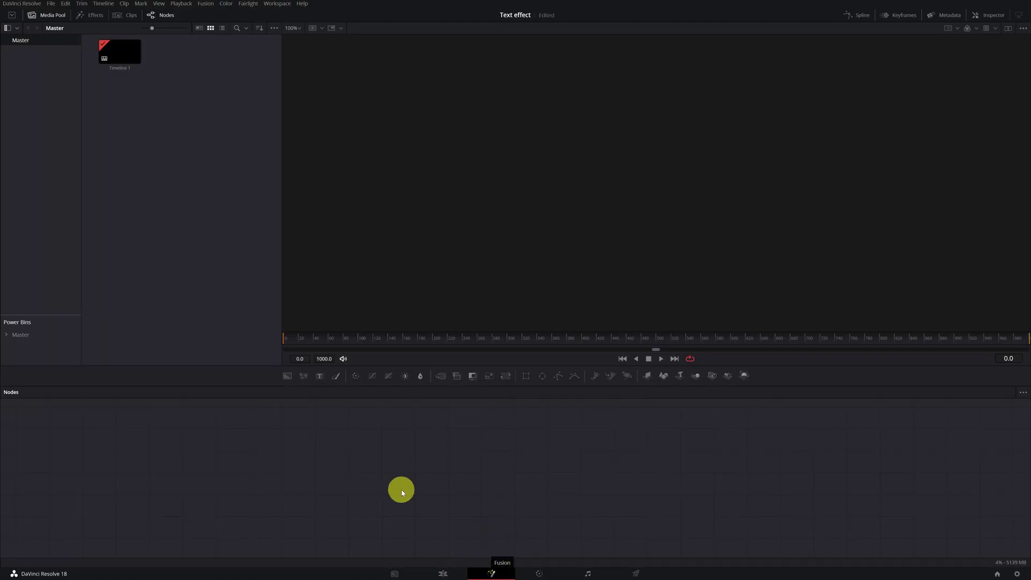
{"action": "left_click", "coordinate": [319, 377]}
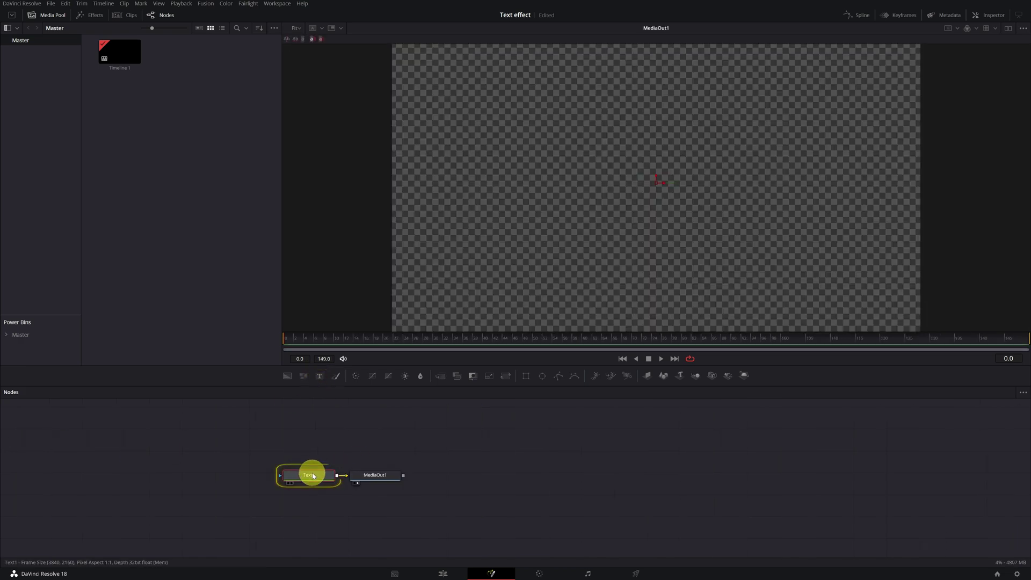
{"action": "left_click_drag", "start_coordinate": [369, 340], "coordinate": [283, 339]}
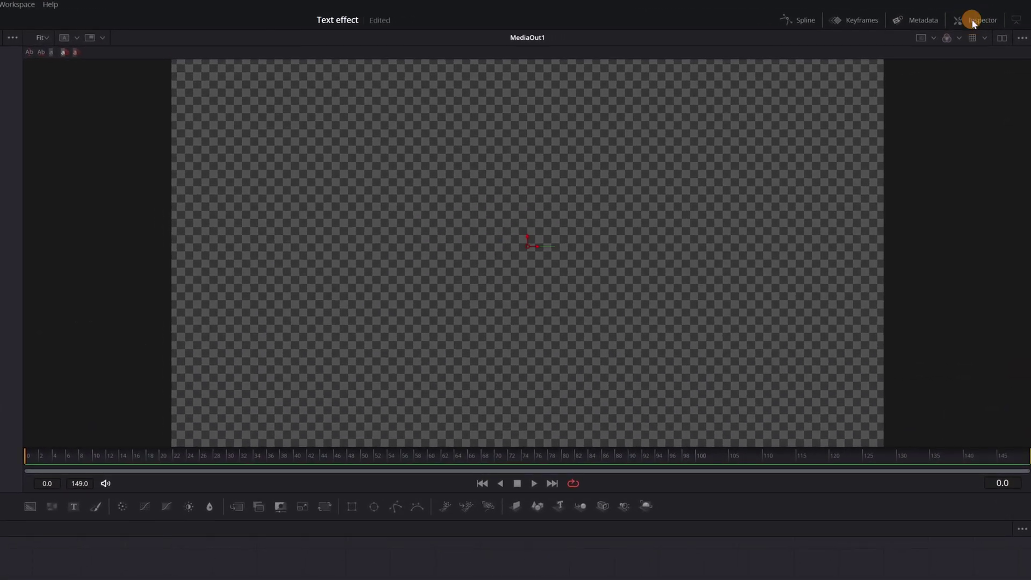
Enter "Cinematic Text" as the new text node's content and set its size to 0.1411.
{"action": "left_click", "coordinate": [972, 21]}
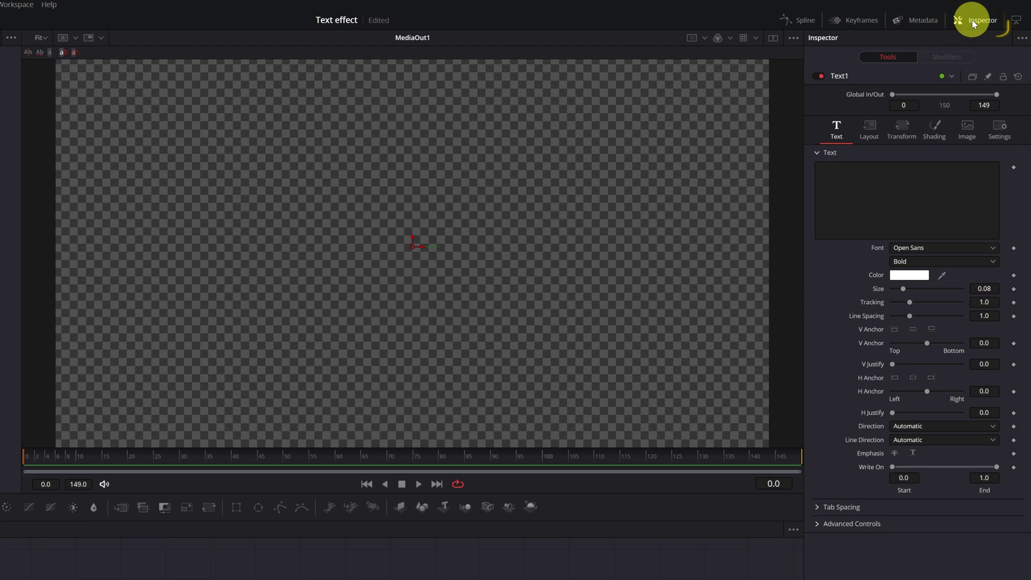
{"action": "left_click", "coordinate": [888, 170]}
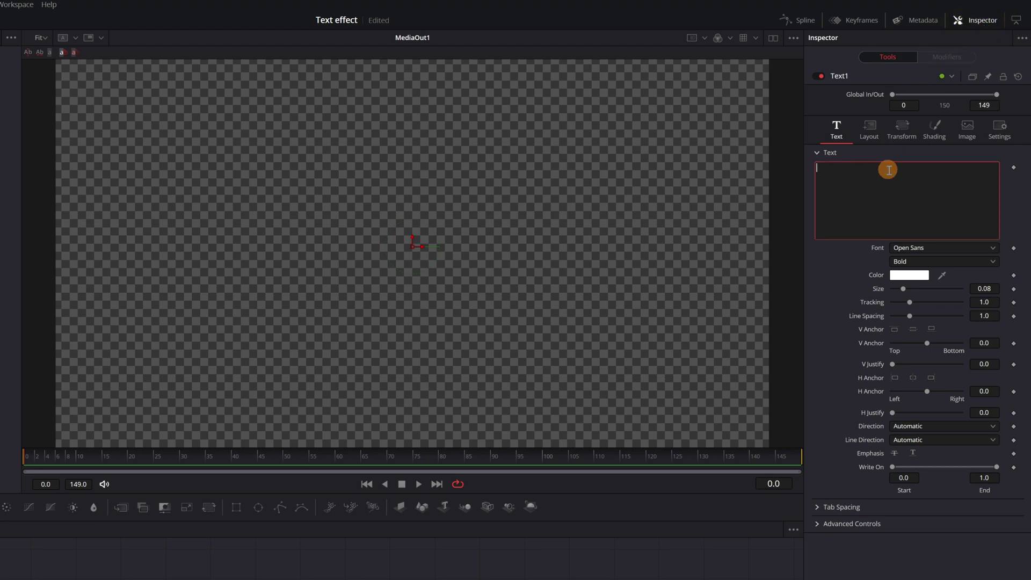
{"action": "type", "text": "Cinematic Text"}
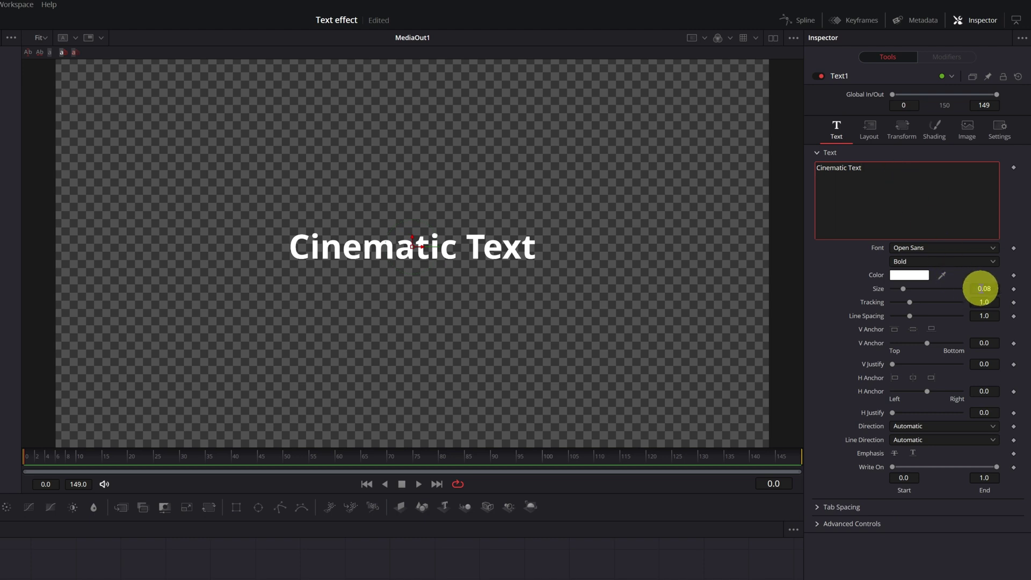
{"action": "left_click_drag", "start_coordinate": [981, 288], "coordinate": [628, 286]}
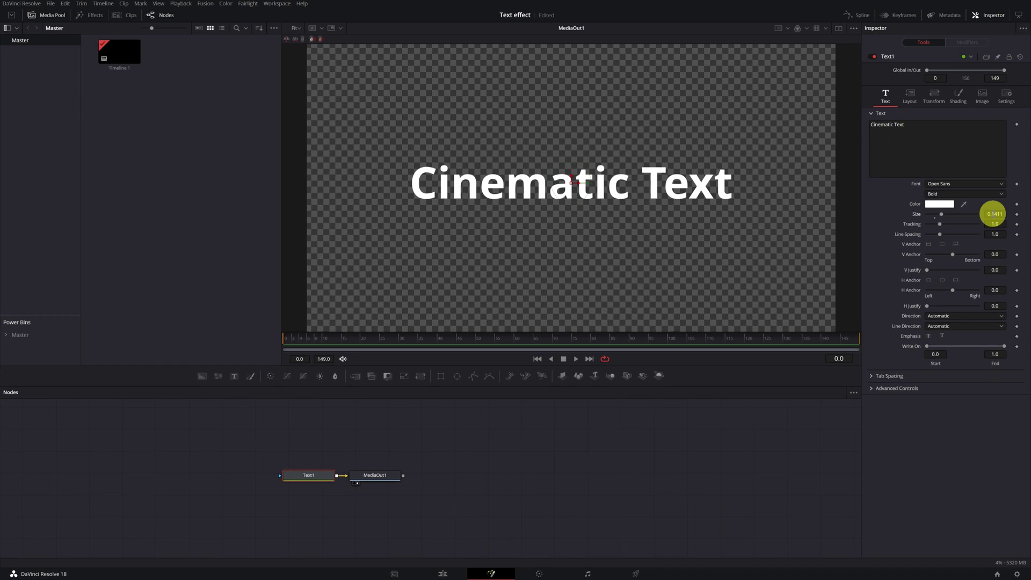
Apply a Follower modifier to the Cinematic Text content and open the modifier's timing settings.
{"action": "left_click", "coordinate": [939, 143]}
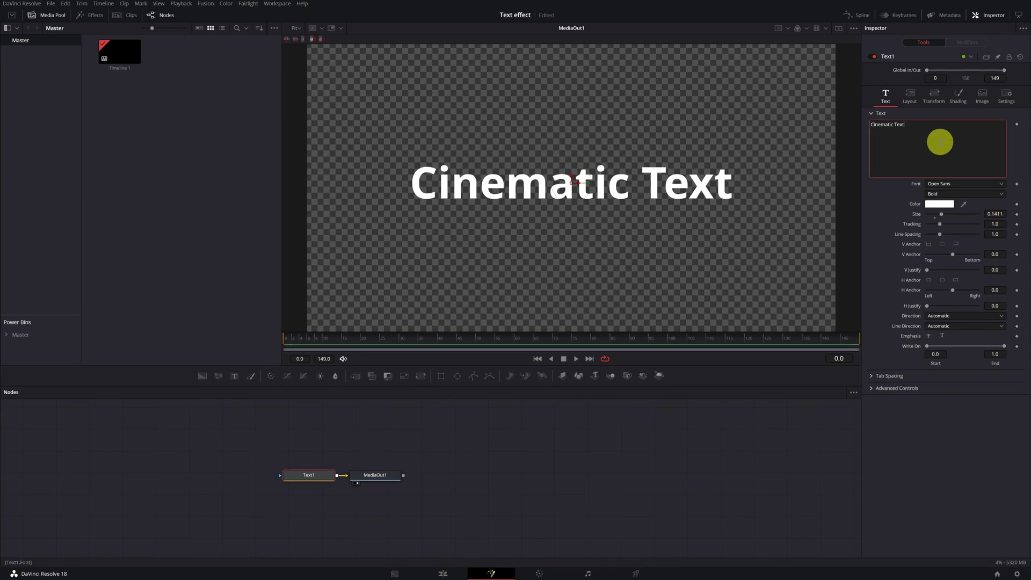
{"action": "right_click", "coordinate": [940, 144]}
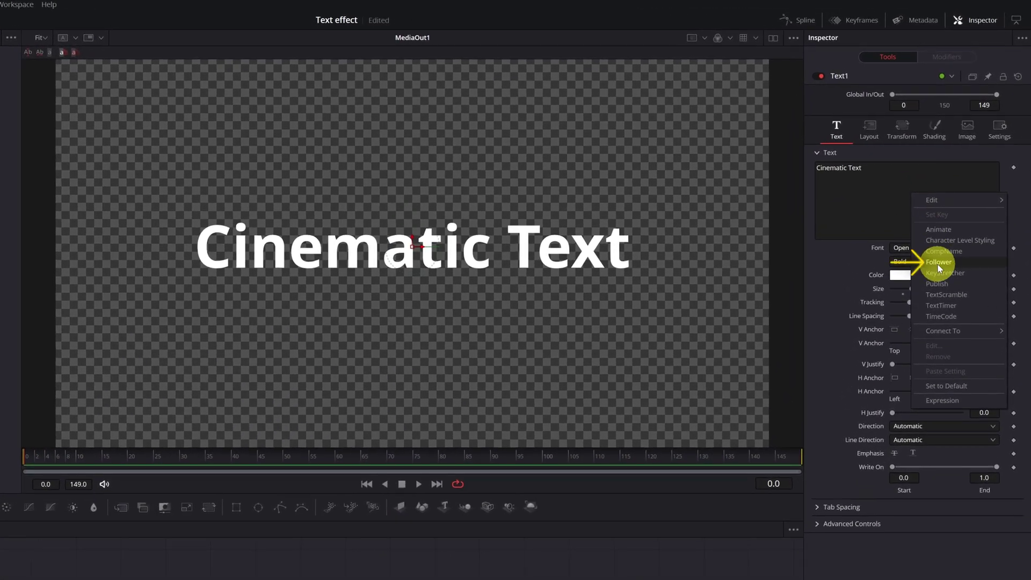
{"action": "left_click", "coordinate": [938, 263]}
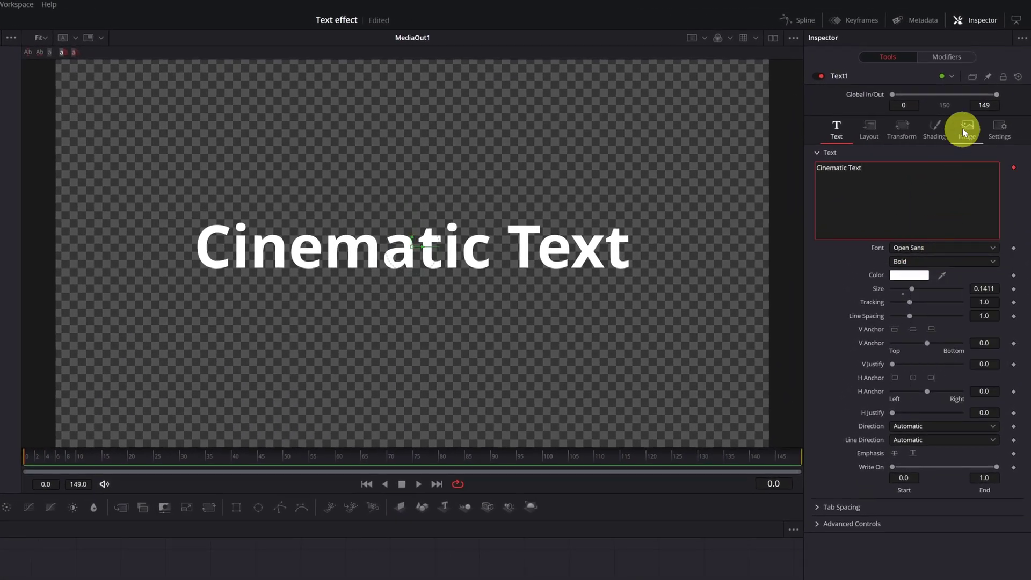
{"action": "left_click", "coordinate": [951, 60]}
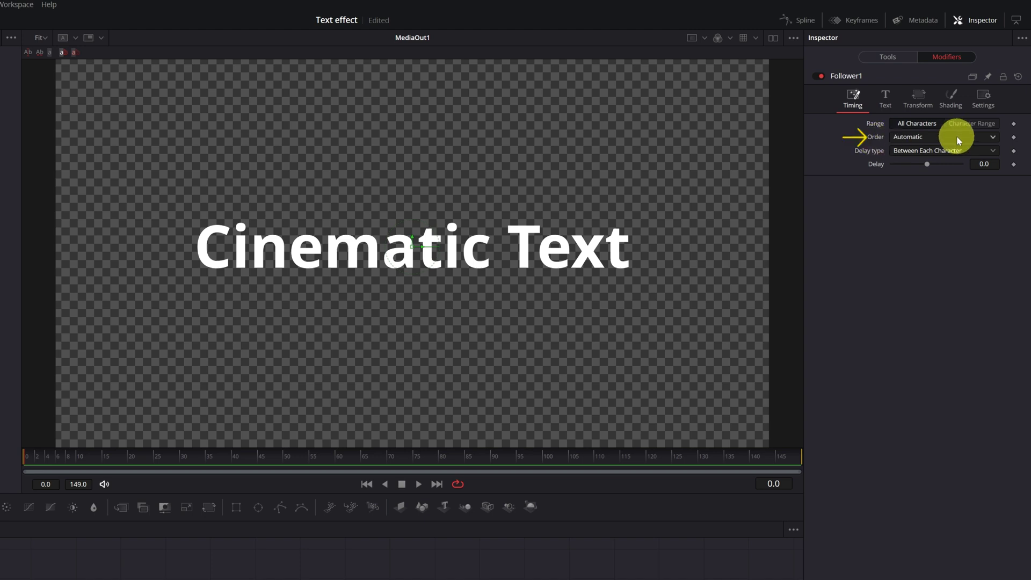
Set the Follower's order to Random But One by One and the delay between characters to 2.0.
{"action": "left_click", "coordinate": [985, 139]}
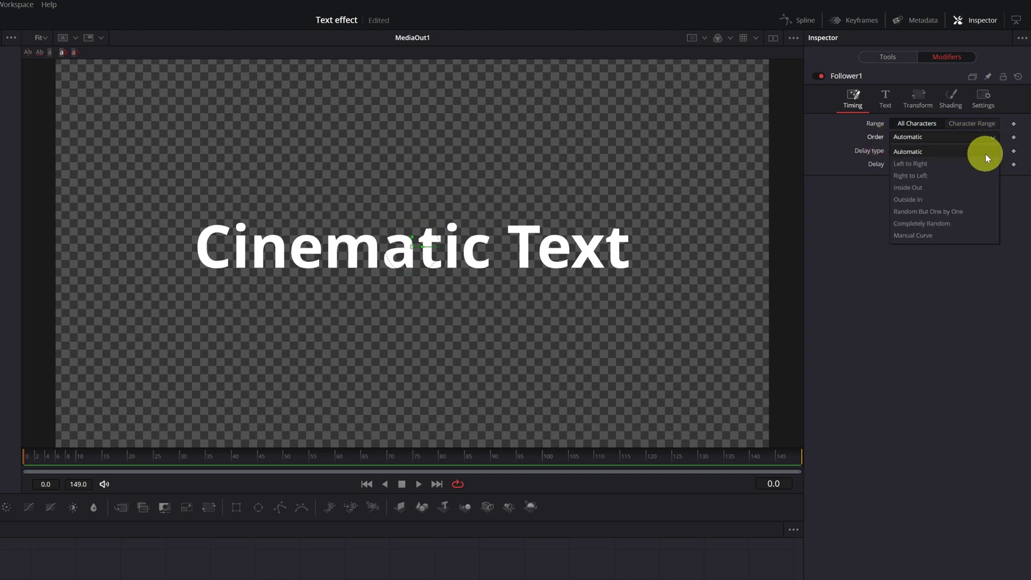
{"action": "left_click", "coordinate": [917, 211]}
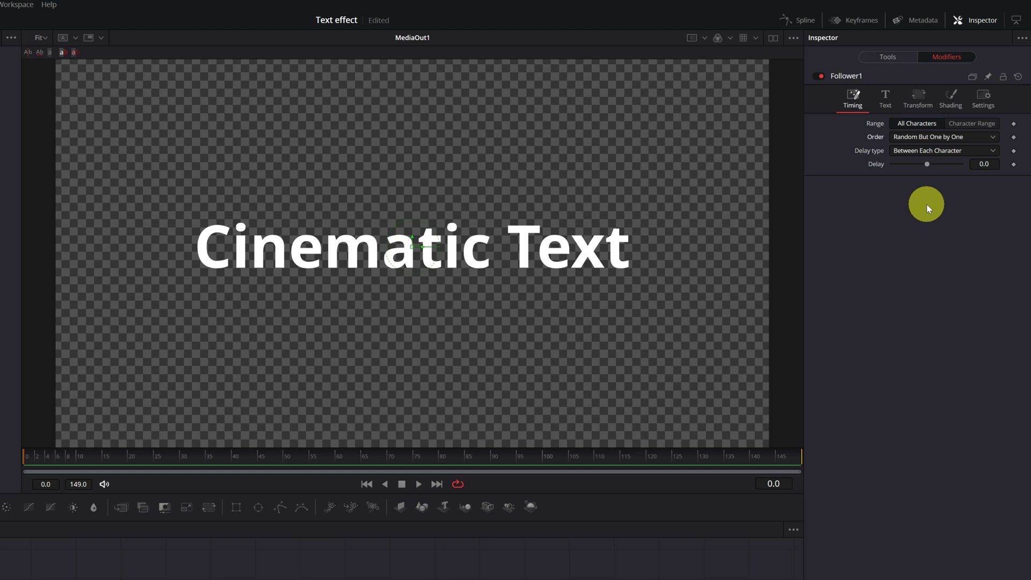
{"action": "left_click", "coordinate": [983, 165]}
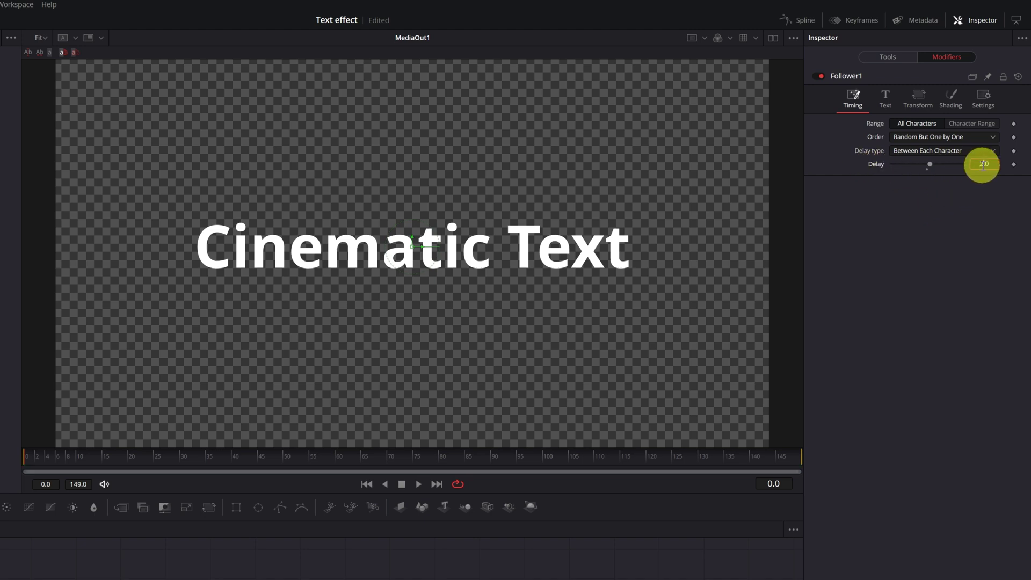
Keyframe the Follower's shading softness at frame 0 with X and Y both set to 20.0.
{"action": "left_click", "coordinate": [951, 95]}
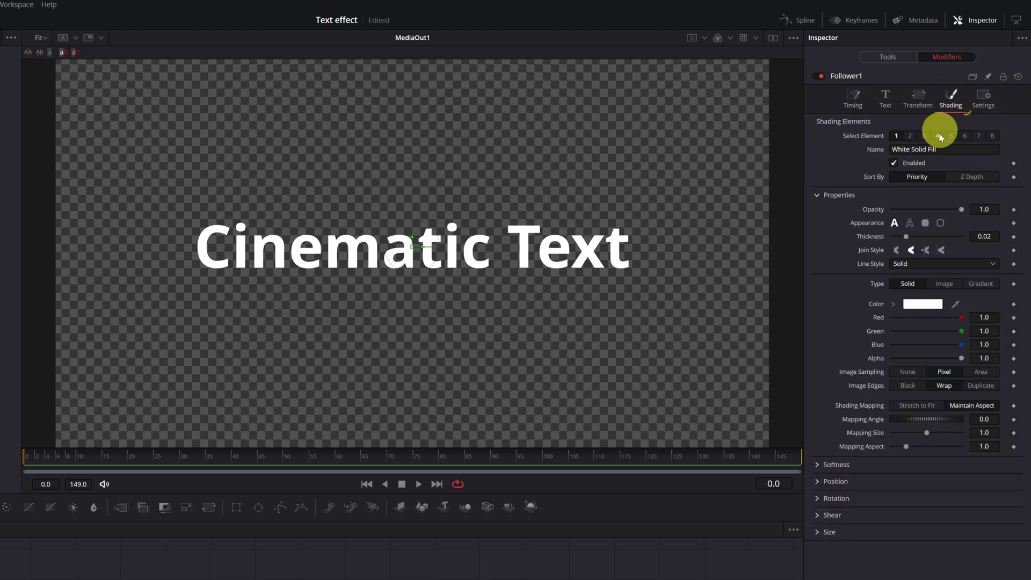
{"action": "left_click", "coordinate": [815, 464]}
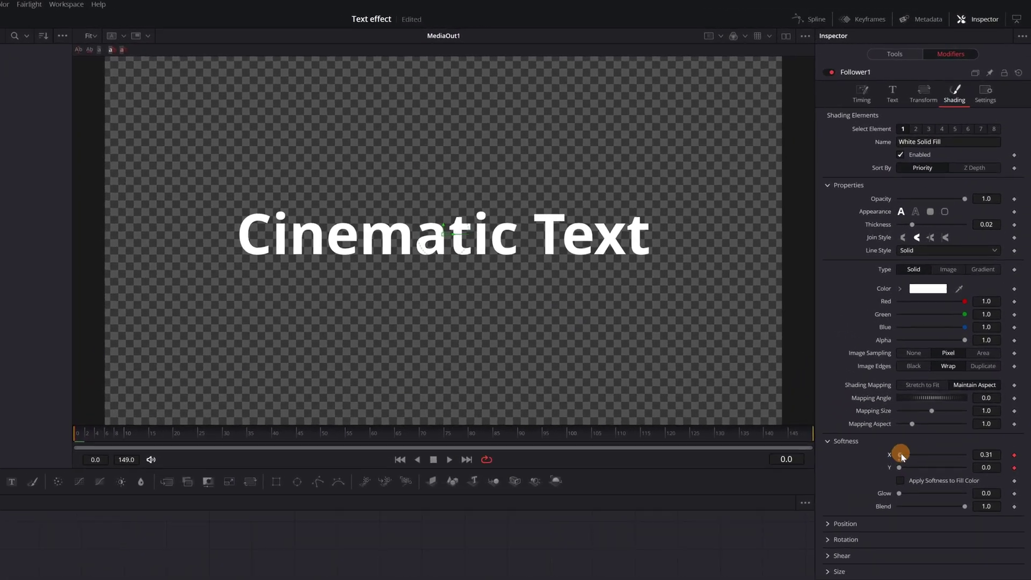
{"action": "left_click_drag", "start_coordinate": [933, 384], "coordinate": [980, 383]}
{"action": "left_click", "coordinate": [921, 392]}
{"action": "left_click_drag", "start_coordinate": [894, 492], "coordinate": [975, 488]}
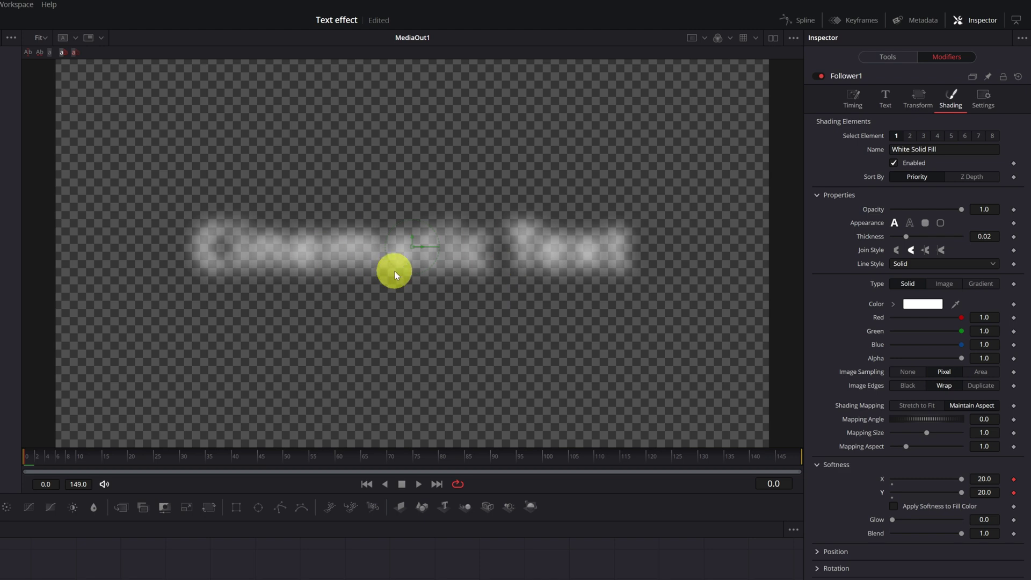
At frame 45, set the Follower's softness X and Y to 0.0 and scrub the timeline to preview the blur reveal.
{"action": "left_click", "coordinate": [28, 458]}
{"action": "left_click_drag", "start_coordinate": [70, 456], "coordinate": [198, 464]}
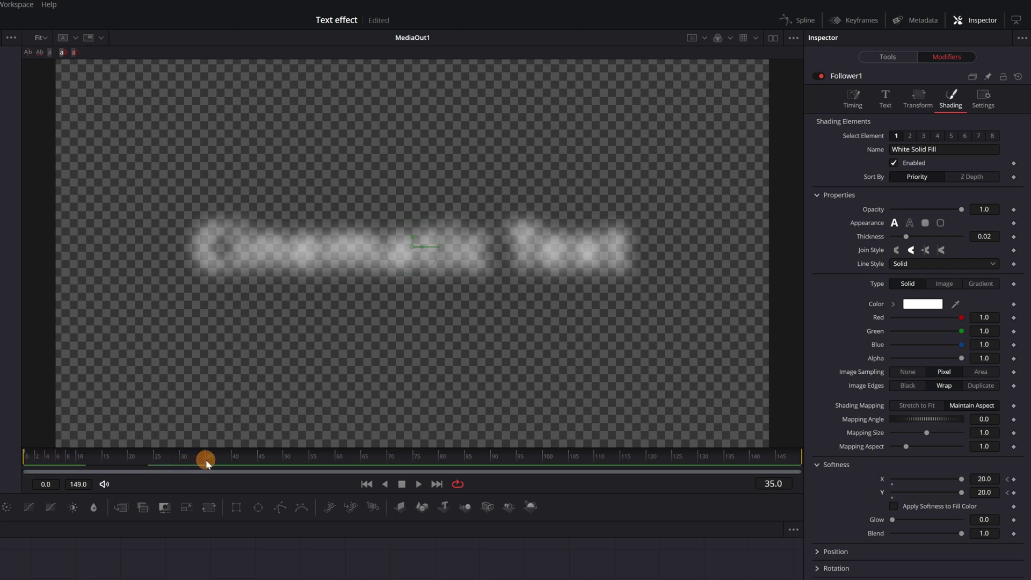
{"action": "left_click_drag", "start_coordinate": [251, 461], "coordinate": [257, 460]}
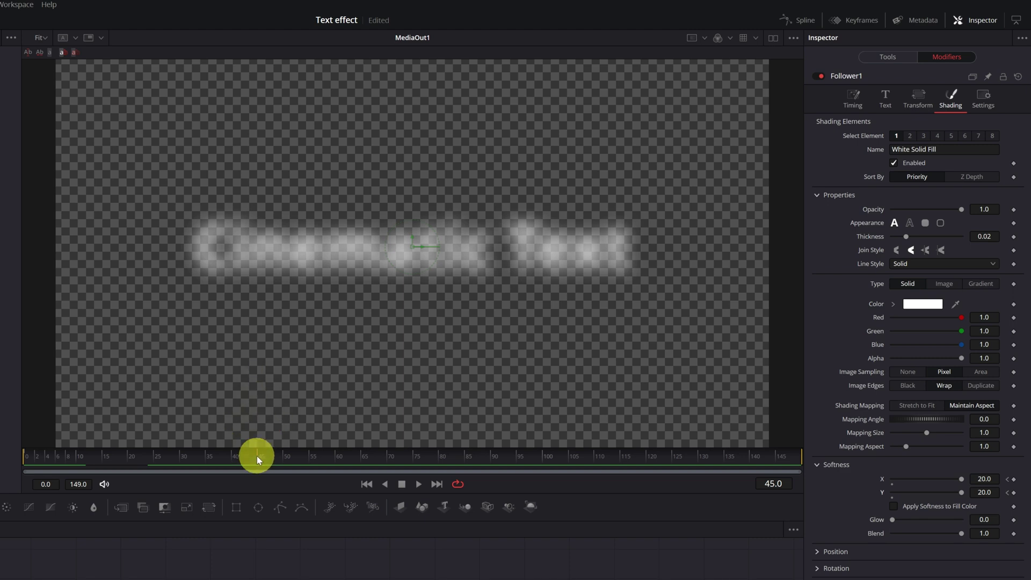
{"action": "left_click_drag", "start_coordinate": [941, 479], "coordinate": [934, 480]}
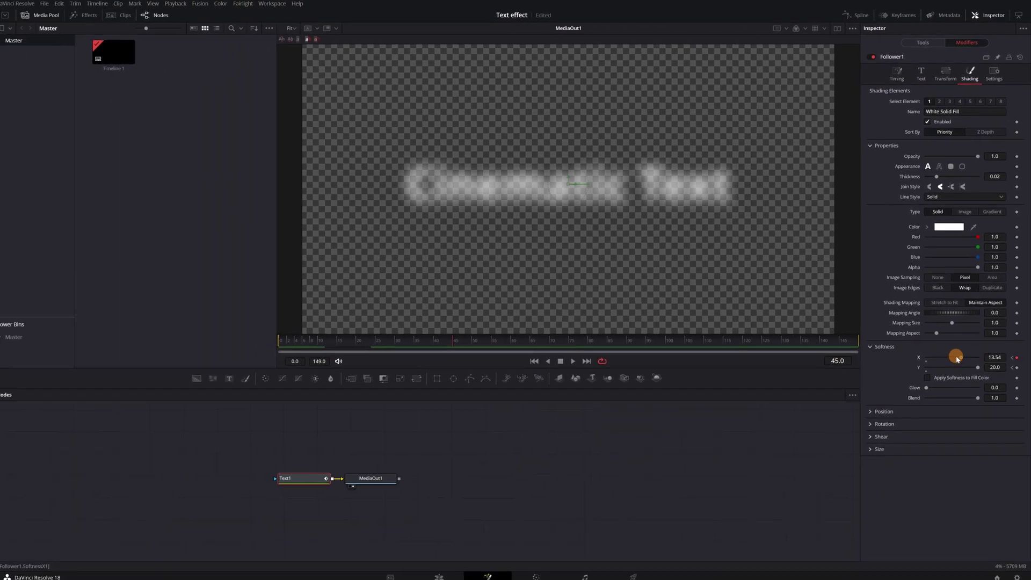
{"action": "left_click_drag", "start_coordinate": [958, 359], "coordinate": [924, 364]}
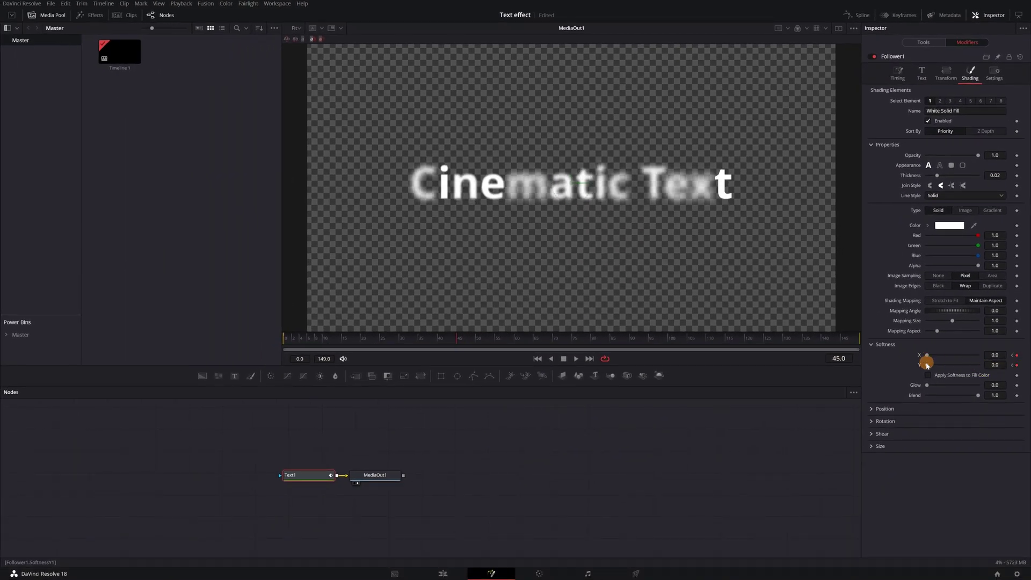
{"action": "left_click_drag", "start_coordinate": [374, 347], "coordinate": [543, 354]}
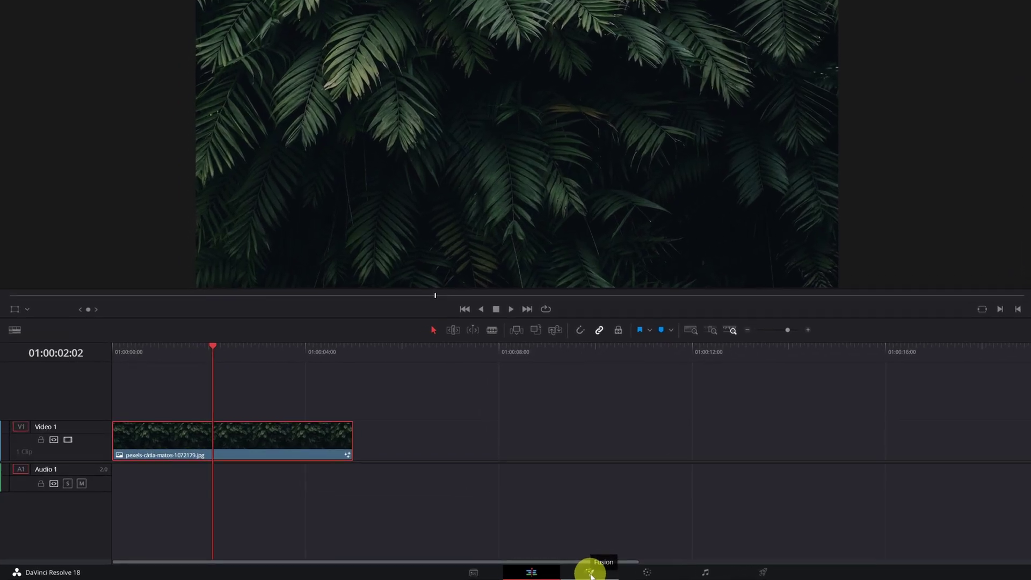
Open the palm-leaf image clip in Fusion, merge a new Text node over MediaIn1 and select the text node.
{"action": "left_click", "coordinate": [590, 572]}
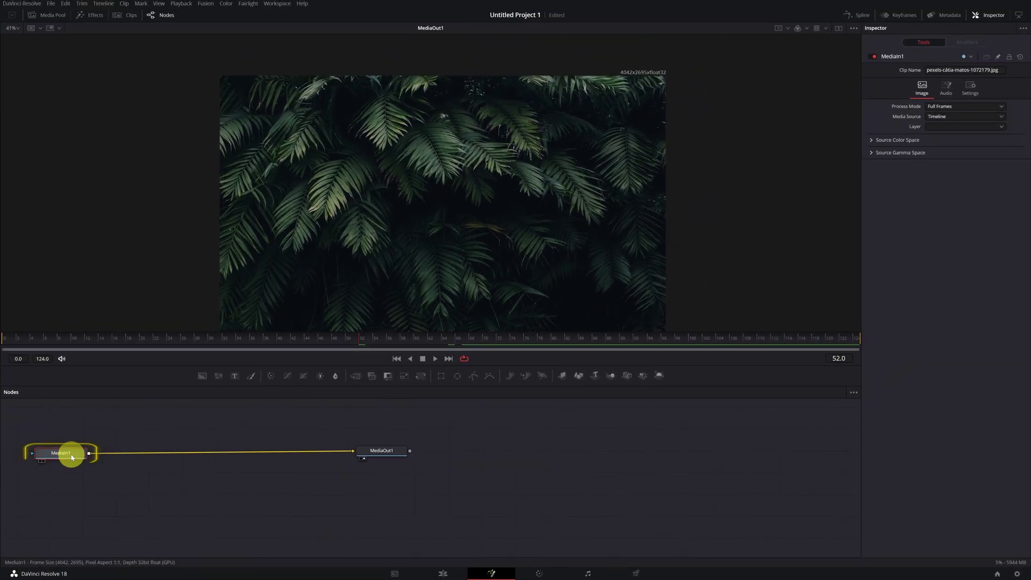
{"action": "left_click", "coordinate": [235, 376]}
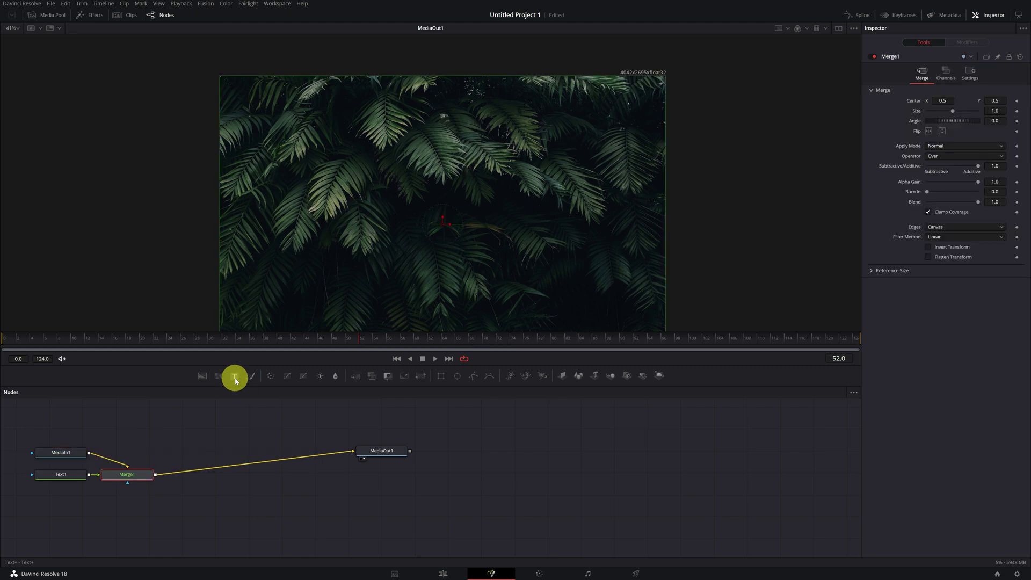
{"action": "mouse_move", "coordinate": [69, 452]}
{"action": "left_mouse_down"}
{"action": "mouse_move", "coordinate": [69, 492]}
{"action": "mouse_move", "coordinate": [70, 467]}
{"action": "left_mouse_up"}
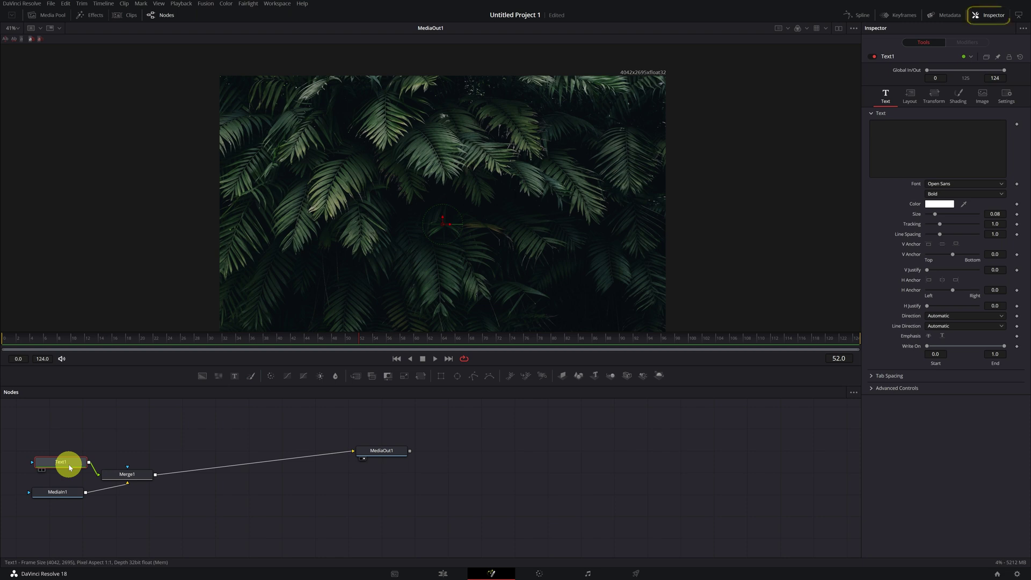
Enter "Travel Video" as Text1's content, set its font to Greylight Demo and its size to 0.4359.
{"action": "left_click", "coordinate": [908, 136]}
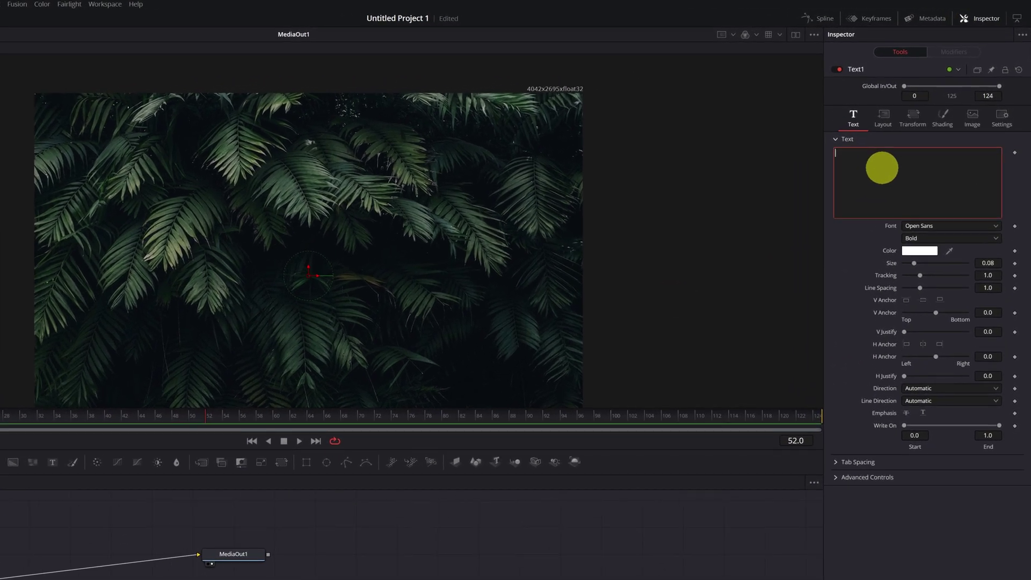
{"action": "type", "text": "T"}
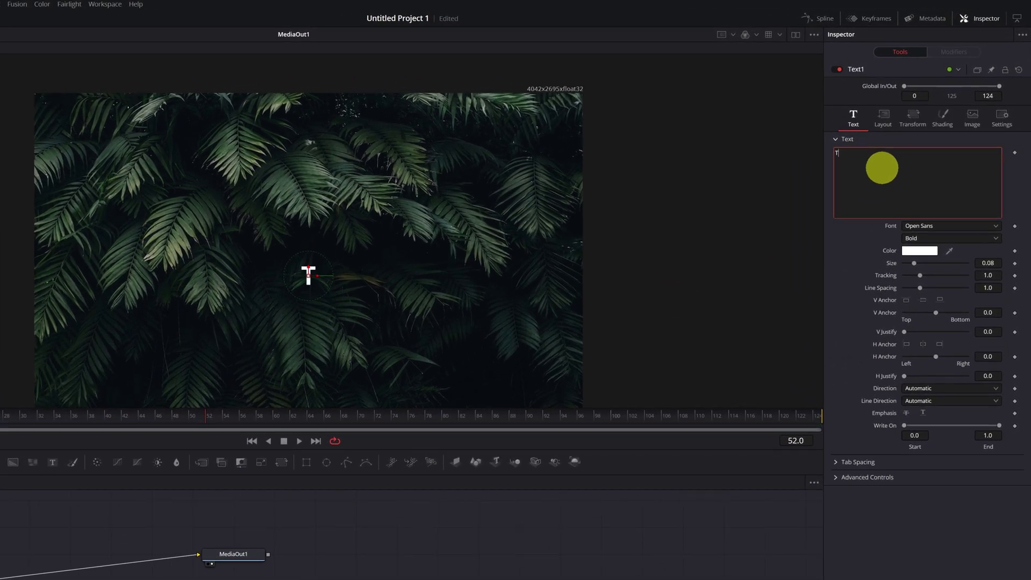
{"action": "type", "text": "ravel Video"}
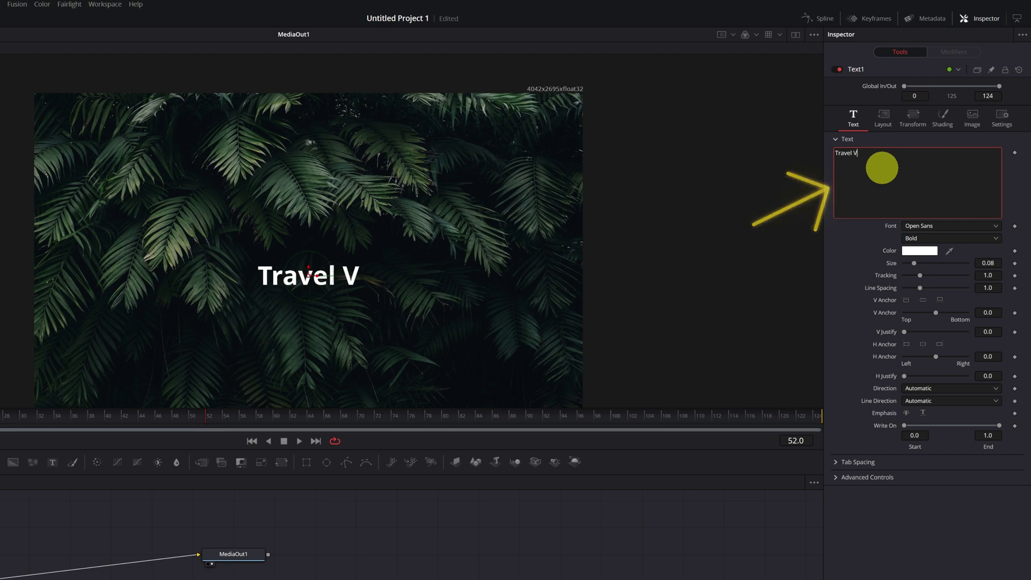
{"action": "left_click", "coordinate": [978, 226]}
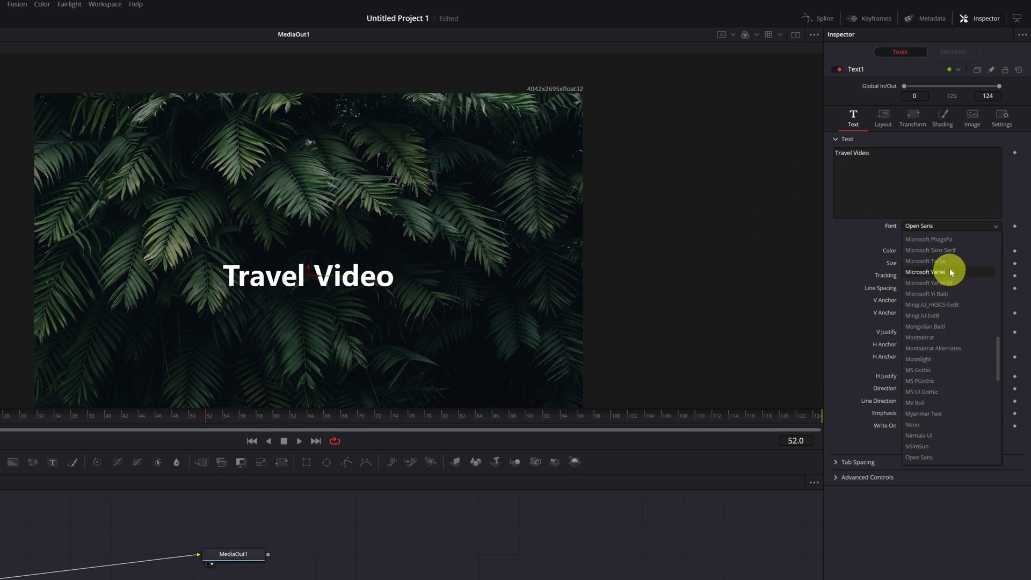
{"action": "scroll", "coordinate": [948, 247], "scroll_direction": "up", "scroll_amount": 10}
{"action": "left_click", "coordinate": [929, 292]}
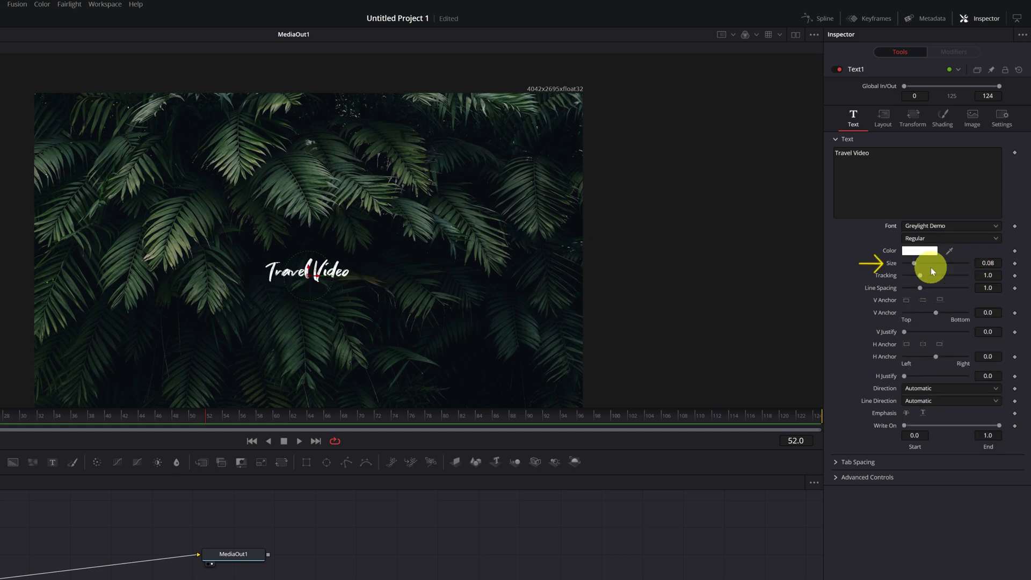
{"action": "left_click_drag", "start_coordinate": [921, 262], "coordinate": [987, 263]}
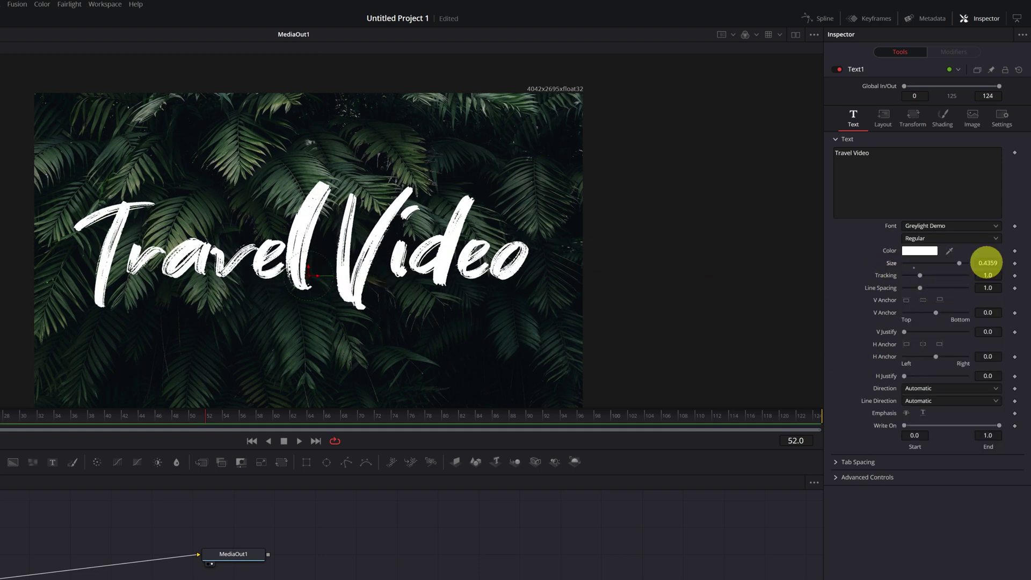
Raise the Travel Video title to center Y 0.715, set its tracking to 1.026 and adjust its horizontal center.
{"action": "left_click", "coordinate": [883, 116]}
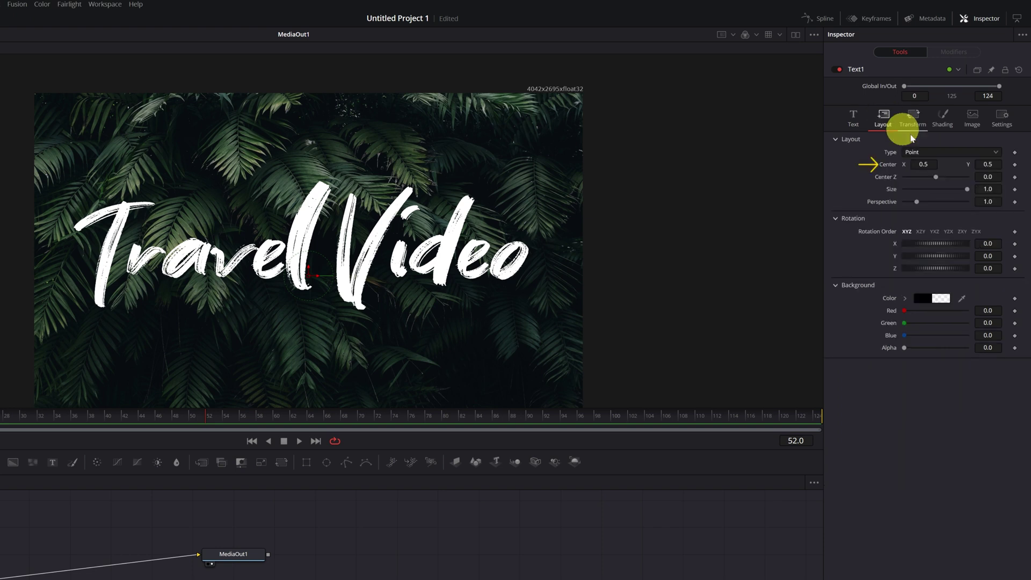
{"action": "mouse_move", "coordinate": [984, 161]}
{"action": "left_mouse_down"}
{"action": "mouse_move", "coordinate": [1019, 161]}
{"action": "mouse_move", "coordinate": [453, 157]}
{"action": "mouse_move", "coordinate": [987, 164]}
{"action": "left_mouse_up"}
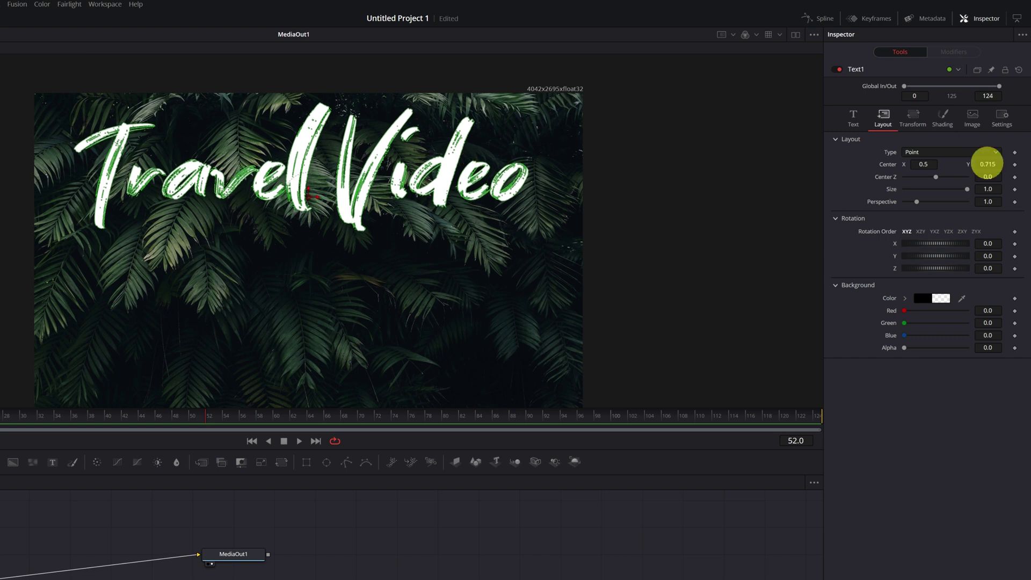
{"action": "left_click", "coordinate": [859, 120]}
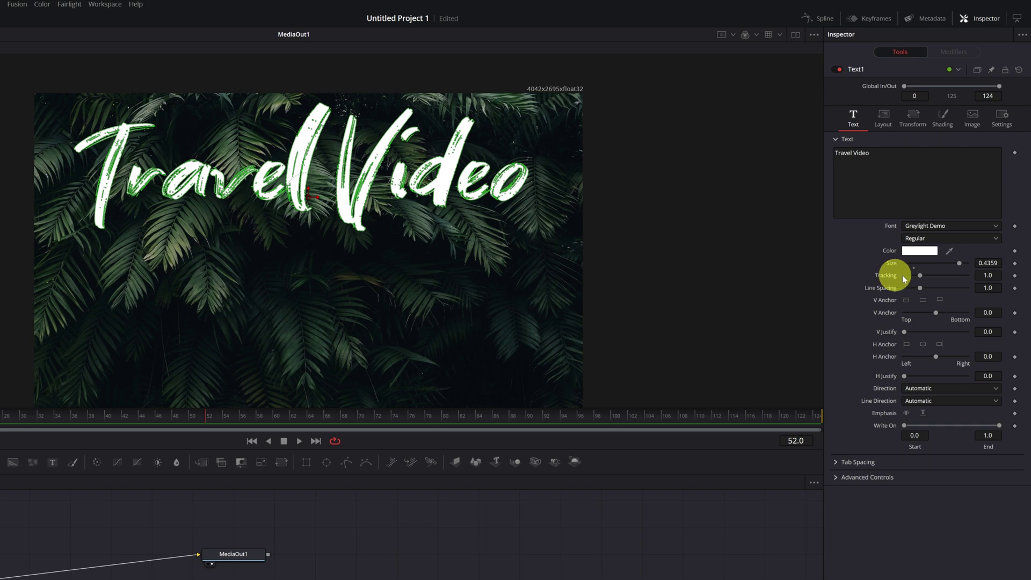
{"action": "left_click_drag", "start_coordinate": [987, 274], "coordinate": [985, 272]}
{"action": "left_click", "coordinate": [883, 118]}
{"action": "left_click", "coordinate": [923, 164]}
{"action": "left_click_drag", "start_coordinate": [923, 164], "coordinate": [931, 164]}
{"action": "left_click", "coordinate": [858, 121]}
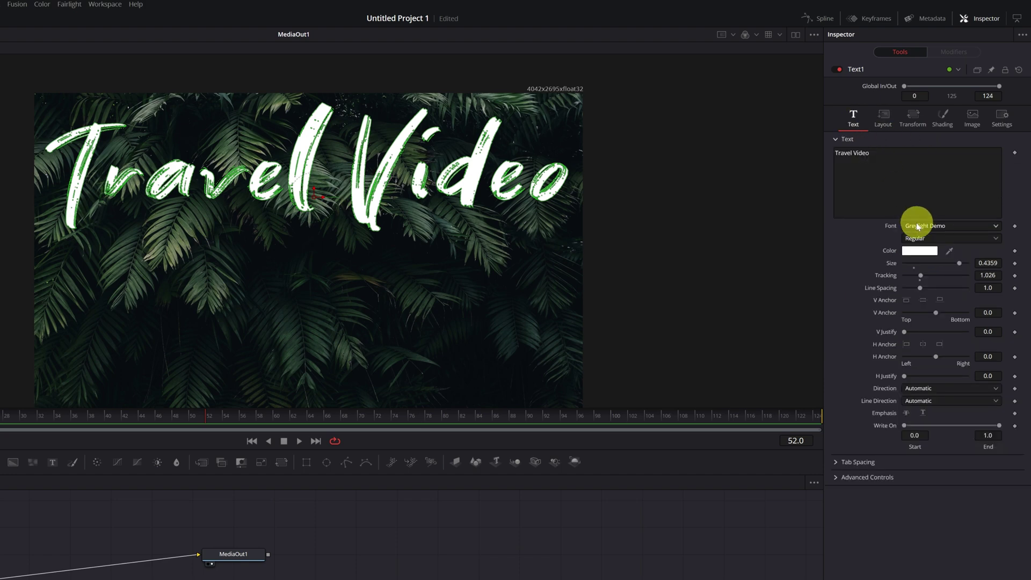
Search the effects for "paint" and add a Mask Paint node as the mask of Text1.
{"action": "left_click", "coordinate": [21, 483]}
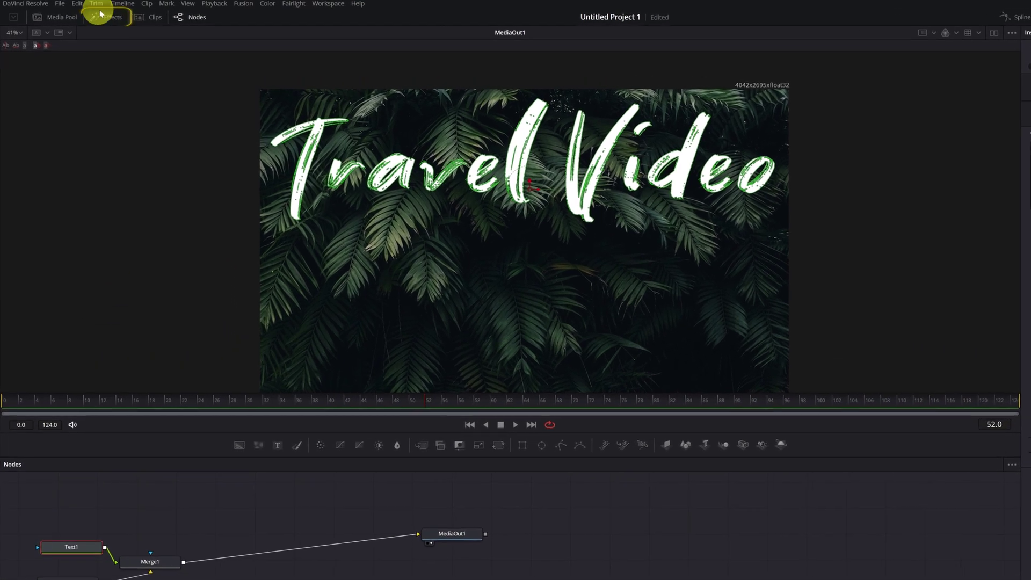
{"action": "left_click", "coordinate": [106, 17]}
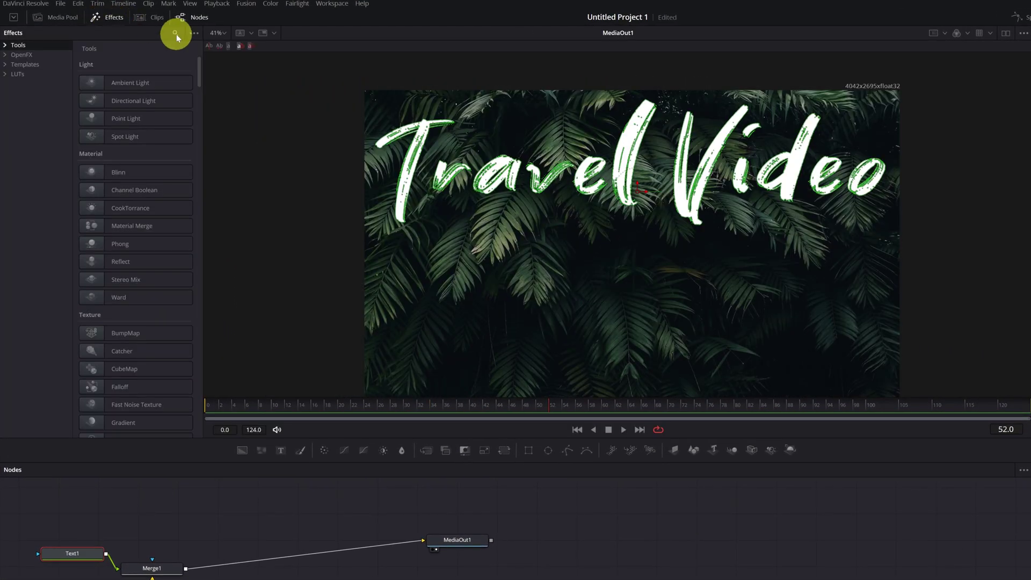
{"action": "left_click", "coordinate": [176, 34]}
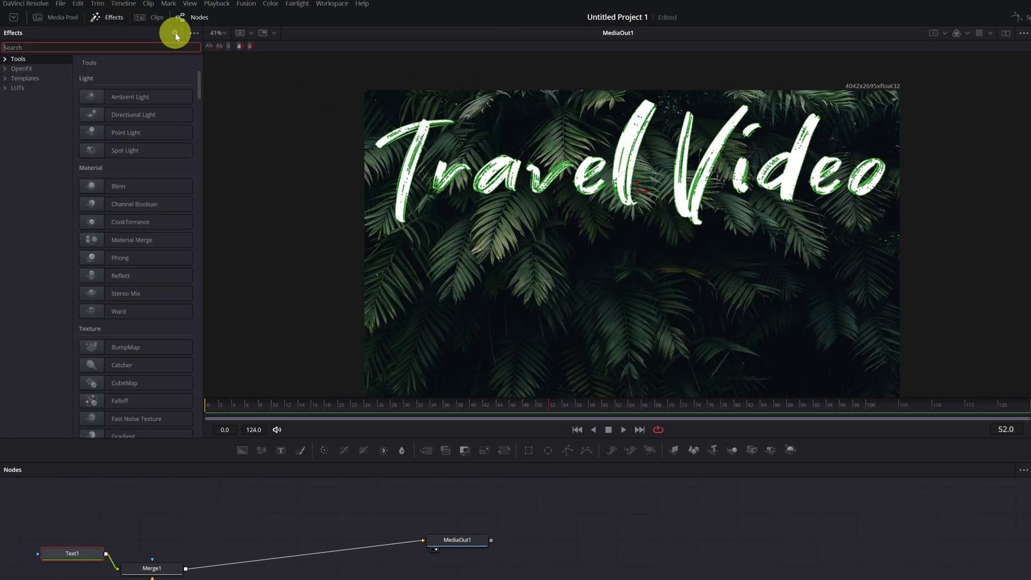
{"action": "type", "text": "paint"}
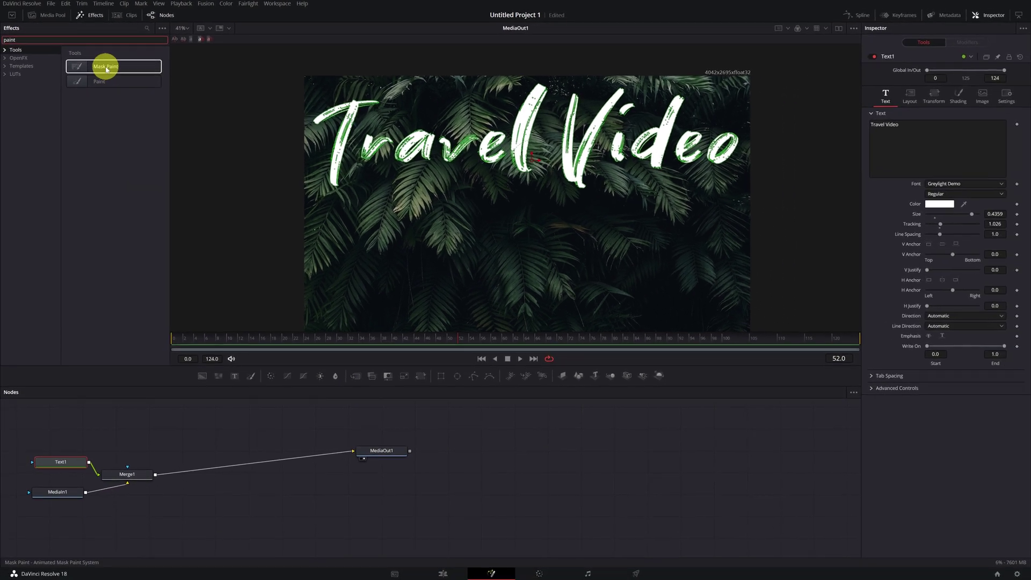
{"action": "left_click", "coordinate": [106, 68]}
{"action": "left_click", "coordinate": [64, 441]}
{"action": "mouse_move", "coordinate": [65, 439]}
{"action": "left_mouse_down"}
{"action": "mouse_move", "coordinate": [62, 429]}
{"action": "mouse_move", "coordinate": [66, 439]}
{"action": "left_mouse_up"}
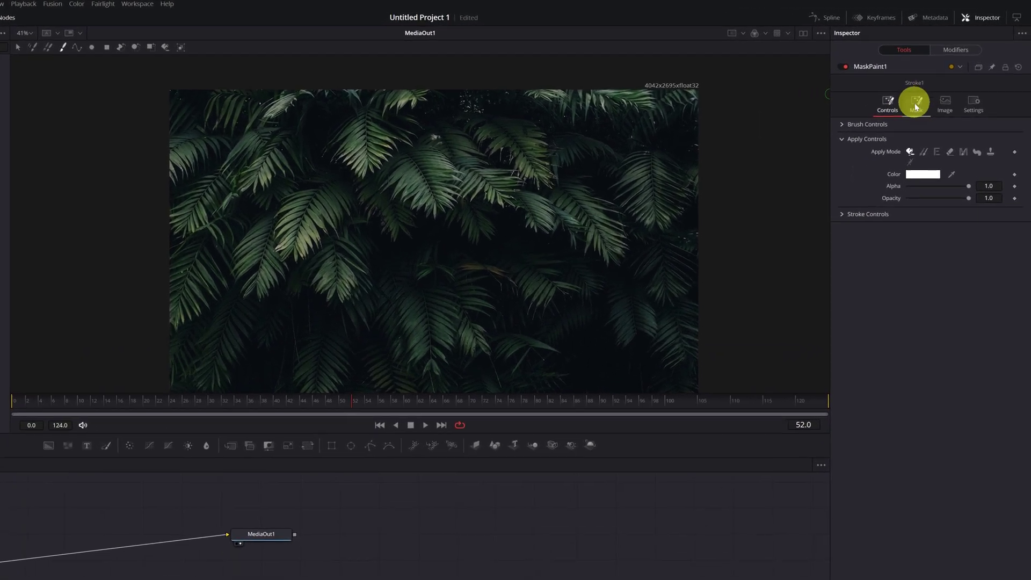
Invert MaskPaint1's mask and set its brush size to 0.042 and softness to 0.143.
{"action": "left_click", "coordinate": [916, 104]}
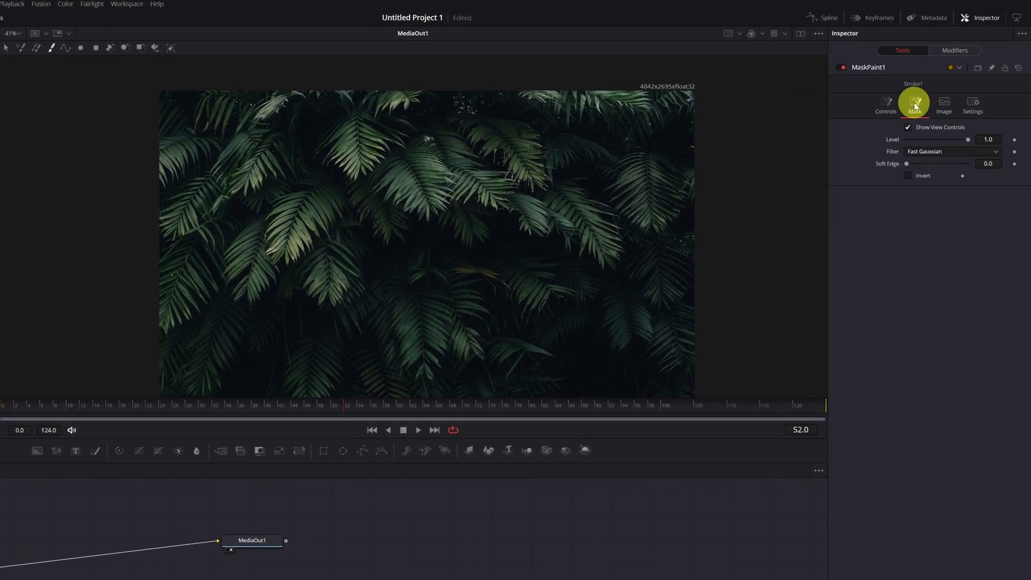
{"action": "left_click", "coordinate": [908, 176]}
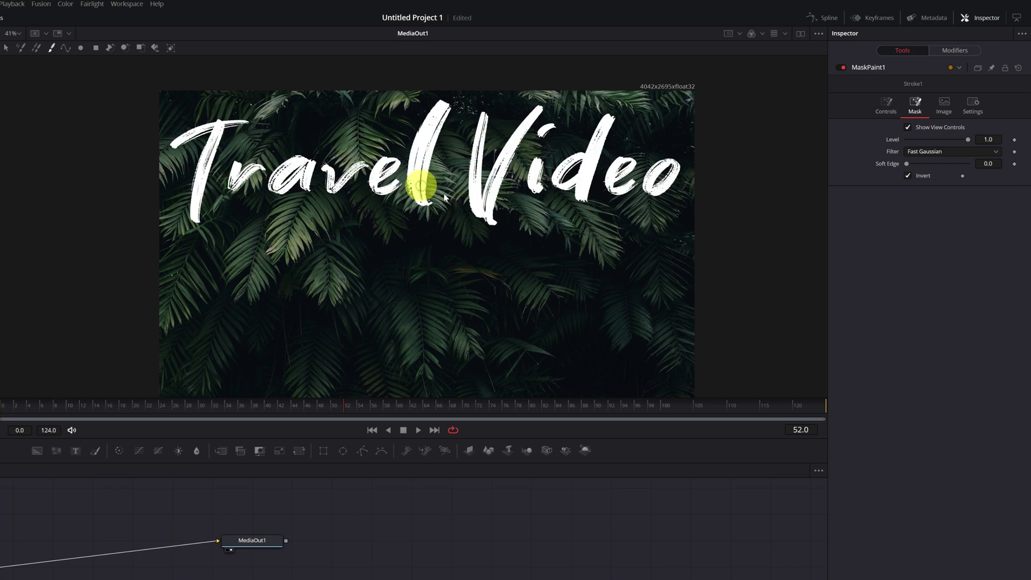
{"action": "left_click", "coordinate": [885, 103]}
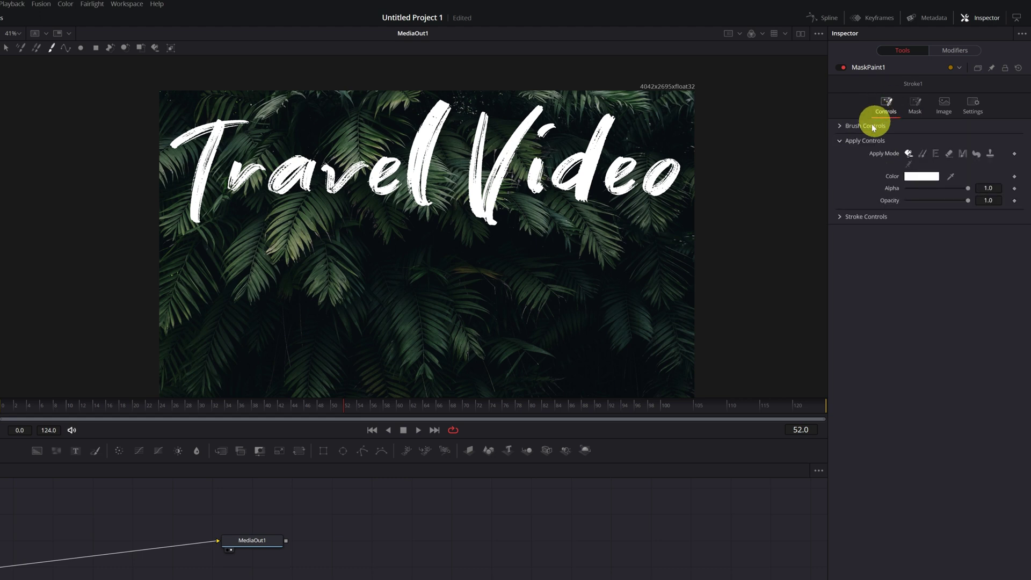
{"action": "left_click", "coordinate": [840, 127]}
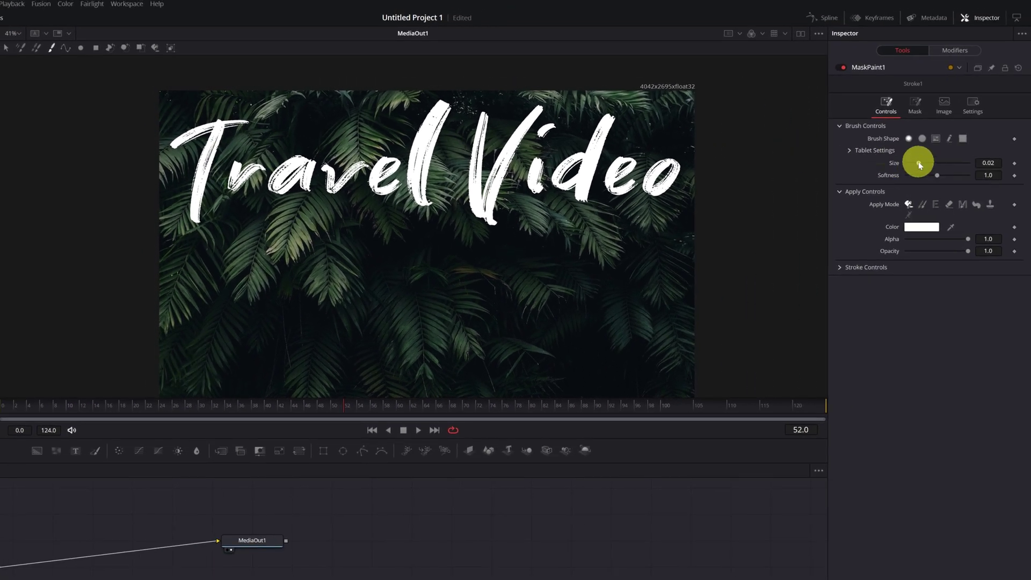
{"action": "left_click_drag", "start_coordinate": [918, 162], "coordinate": [933, 164]}
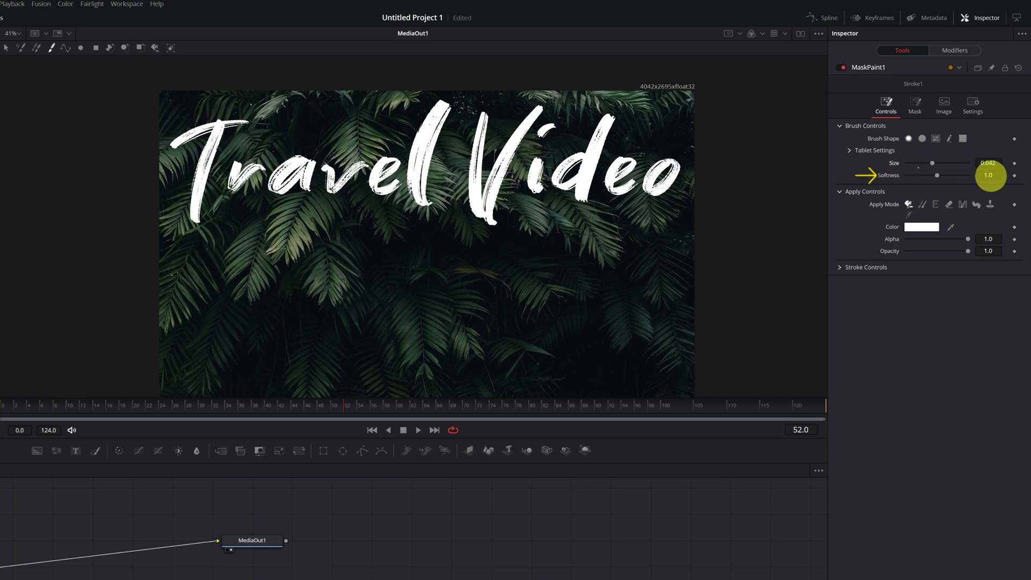
{"action": "left_click_drag", "start_coordinate": [937, 176], "coordinate": [916, 179]}
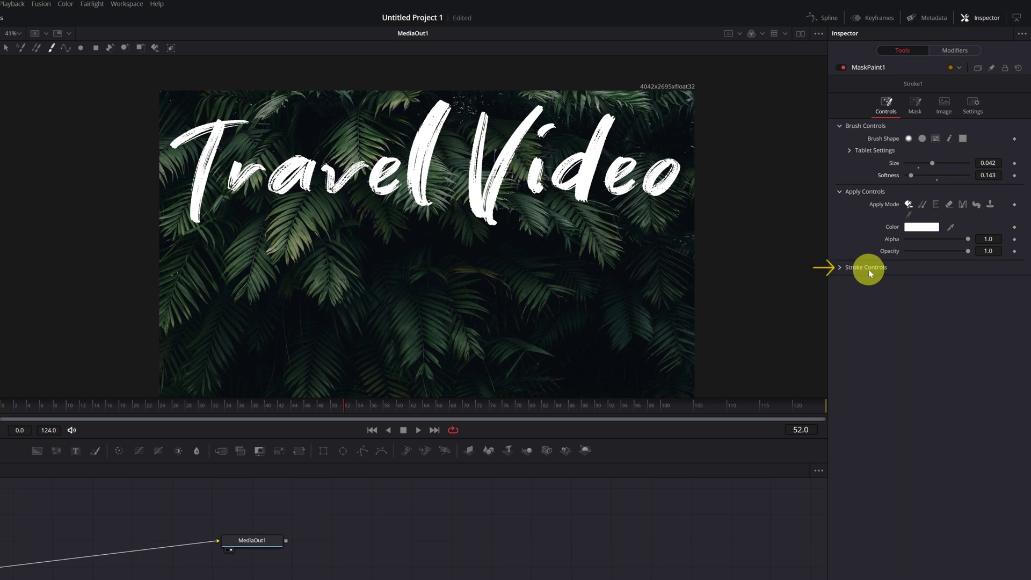
Set MaskPaint1's stroke animation to Write On in its stroke controls.
{"action": "left_click", "coordinate": [840, 267]}
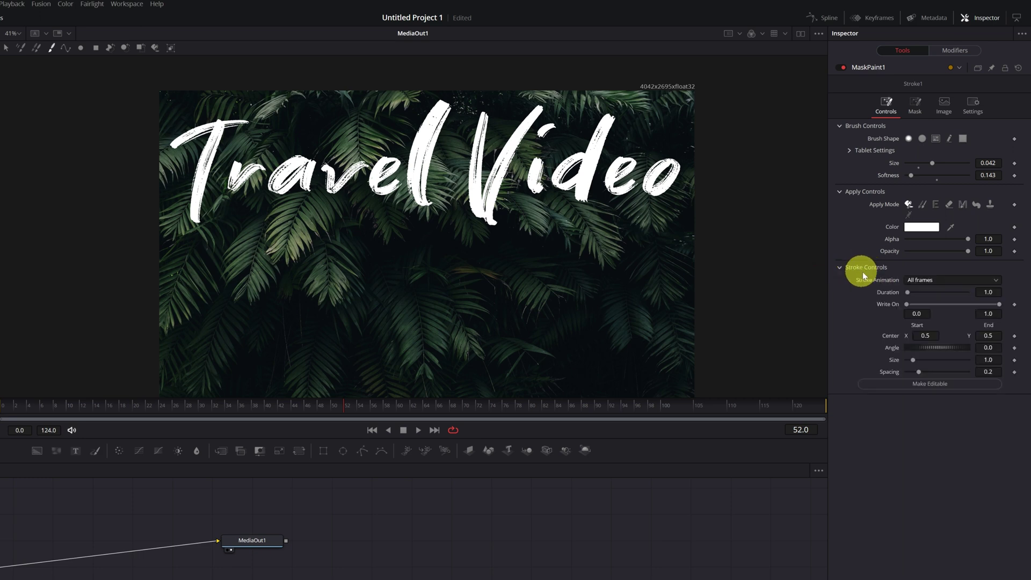
{"action": "left_click", "coordinate": [997, 280]}
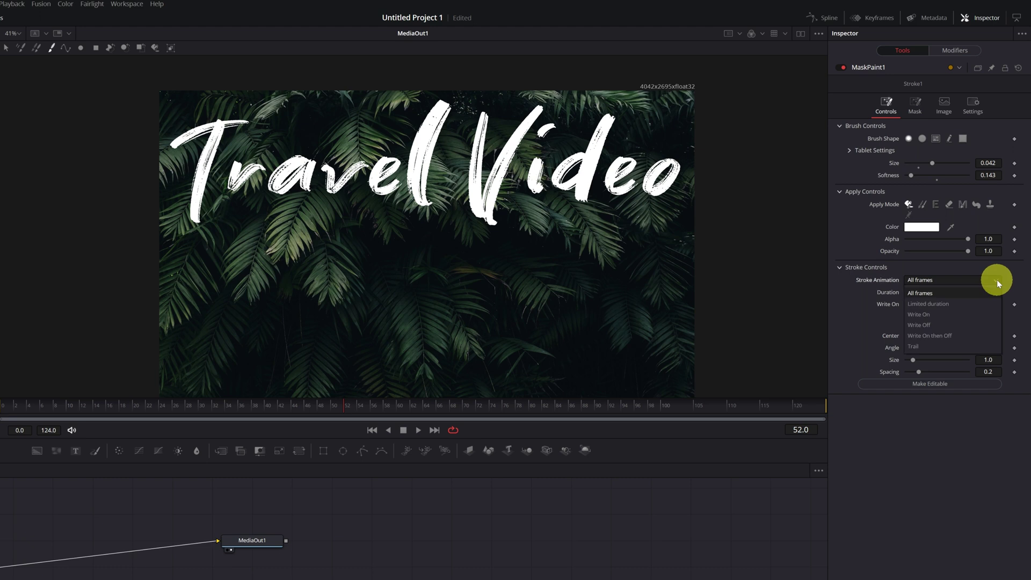
{"action": "left_click", "coordinate": [921, 315]}
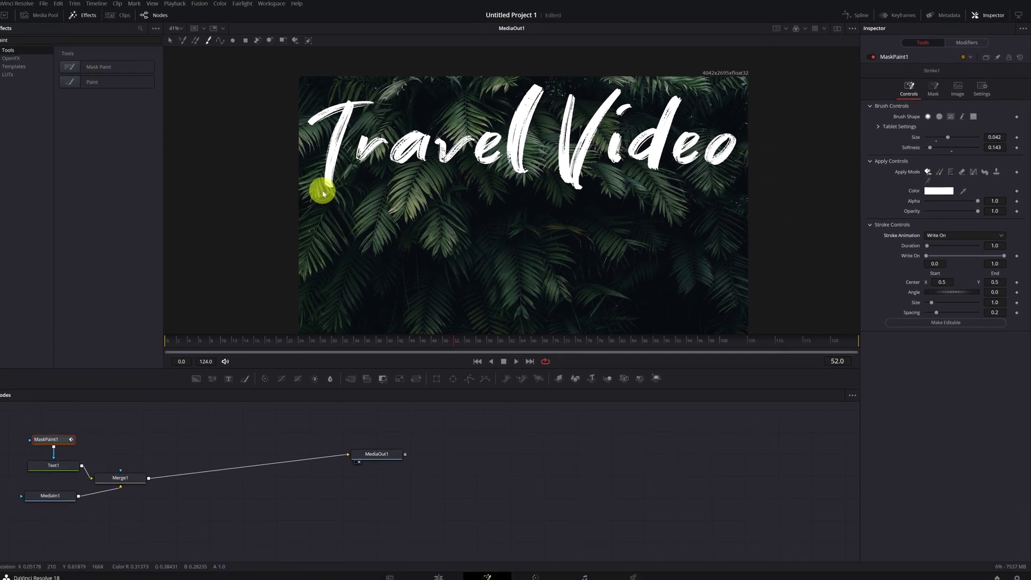
Paint one continuous mask stroke tracing the Travel Video lettering from the foot of the T through to the final o.
{"action": "left_click", "coordinate": [86, 15]}
{"action": "left_click", "coordinate": [251, 183]}
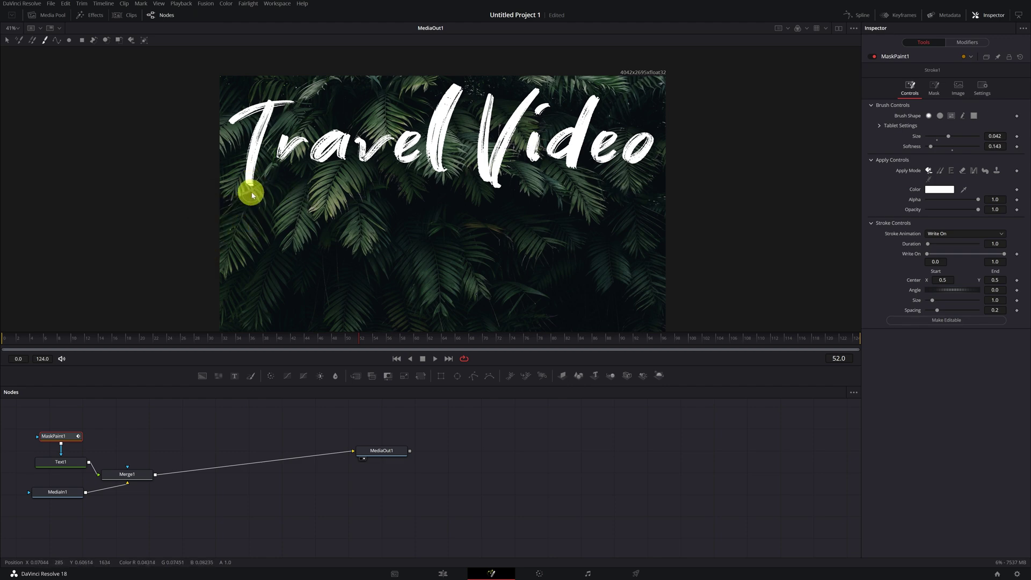
{"action": "scroll", "coordinate": [252, 189], "scroll_direction": "up", "scroll_amount": 2}
{"action": "scroll", "coordinate": [255, 192], "scroll_direction": "up", "scroll_amount": 2}
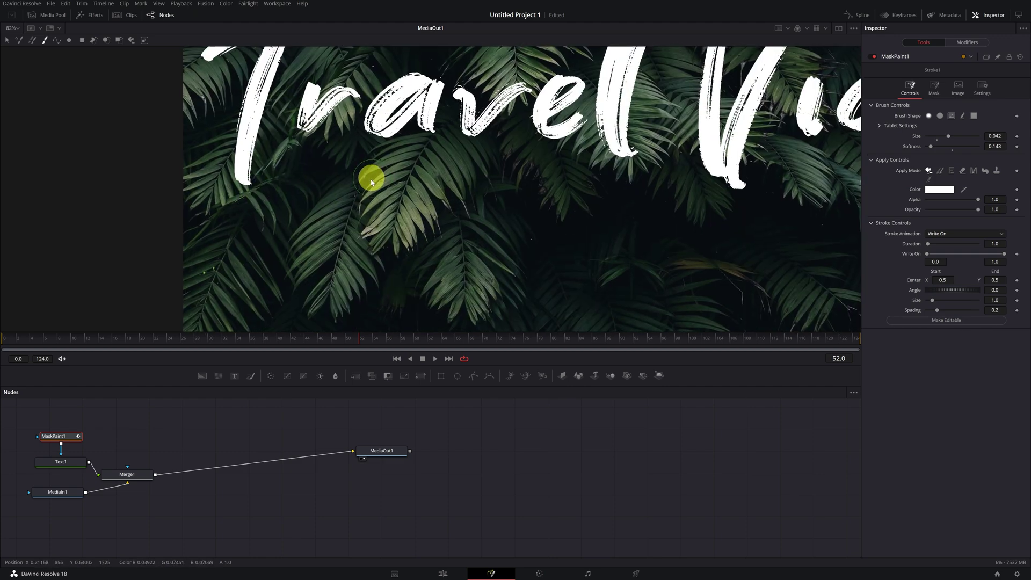
{"action": "left_click_drag", "start_coordinate": [218, 257], "coordinate": [162, 258]}
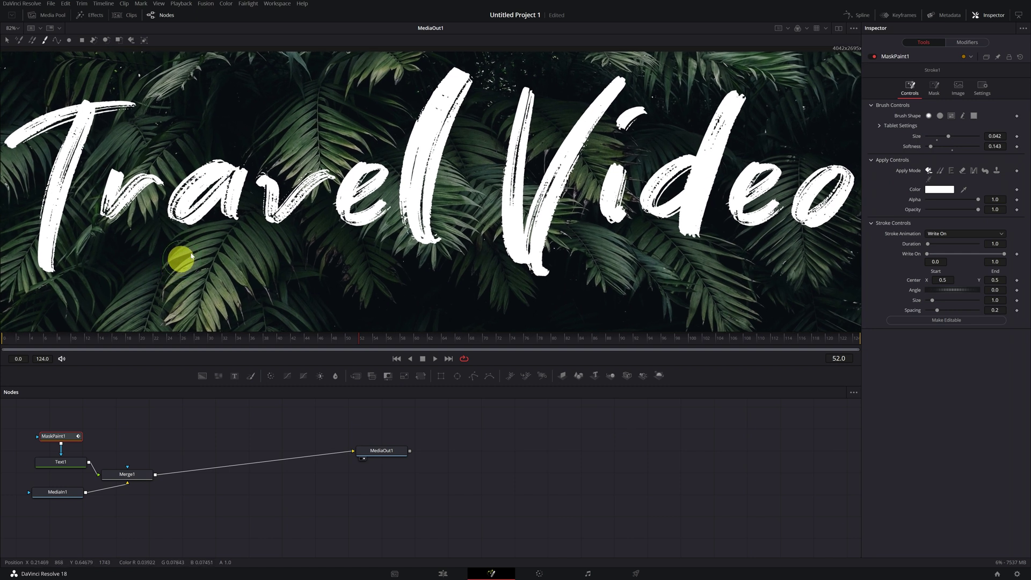
{"action": "scroll", "coordinate": [233, 247], "scroll_direction": "down", "scroll_amount": 1}
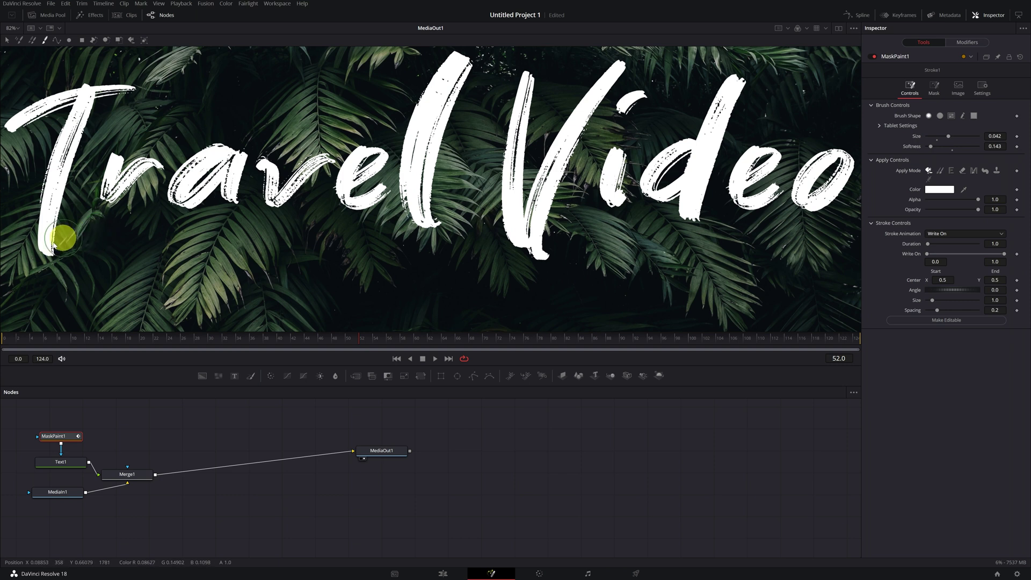
{"action": "left_click", "coordinate": [45, 269]}
{"action": "mouse_move", "coordinate": [46, 261]}
{"action": "left_mouse_down"}
{"action": "mouse_move", "coordinate": [54, 174]}
{"action": "mouse_move", "coordinate": [82, 117]}
{"action": "mouse_move", "coordinate": [151, 102]}
{"action": "mouse_move", "coordinate": [127, 90]}
{"action": "mouse_move", "coordinate": [30, 112]}
{"action": "mouse_move", "coordinate": [95, 115]}
{"action": "mouse_move", "coordinate": [113, 146]}
{"action": "mouse_move", "coordinate": [100, 178]}
{"action": "mouse_move", "coordinate": [108, 200]}
{"action": "mouse_move", "coordinate": [154, 170]}
{"action": "mouse_move", "coordinate": [138, 206]}
{"action": "mouse_move", "coordinate": [206, 152]}
{"action": "mouse_move", "coordinate": [208, 178]}
{"action": "mouse_move", "coordinate": [320, 163]}
{"action": "mouse_move", "coordinate": [386, 57]}
{"action": "mouse_move", "coordinate": [507, 220]}
{"action": "mouse_move", "coordinate": [614, 161]}
{"action": "mouse_move", "coordinate": [771, 190]}
{"action": "mouse_move", "coordinate": [796, 207]}
{"action": "left_mouse_up"}
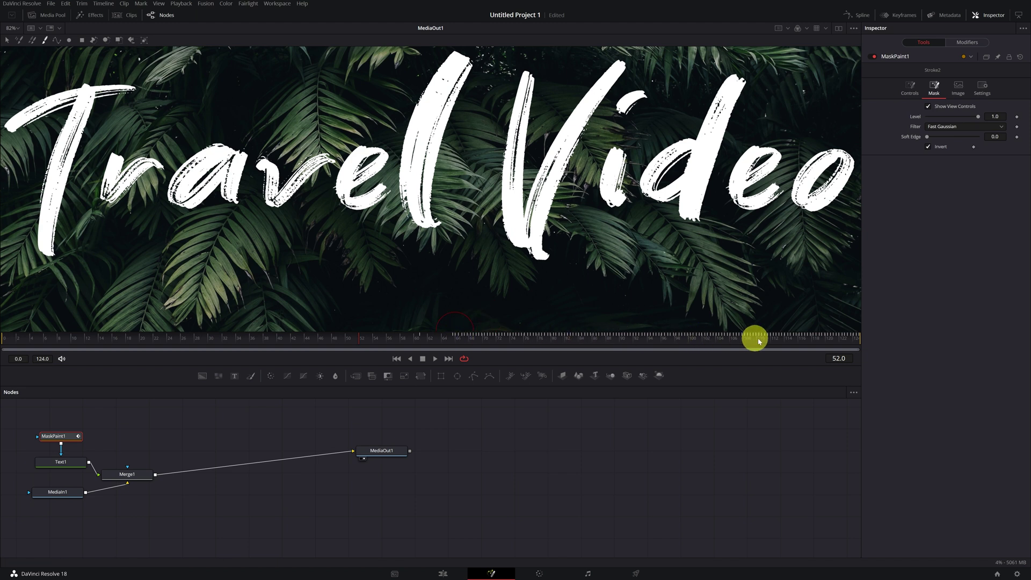
Turn off MaskPaint1's mask inversion and scrub from about frame 65 to frame 122 to preview the painted write-on.
{"action": "left_click", "coordinate": [452, 341]}
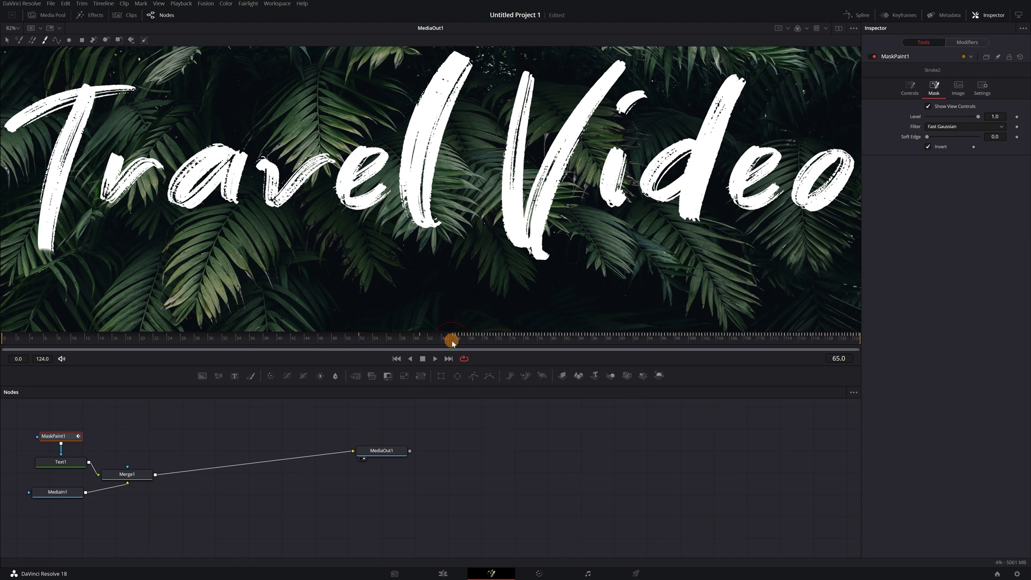
{"action": "left_click_drag", "start_coordinate": [461, 342], "coordinate": [847, 339]}
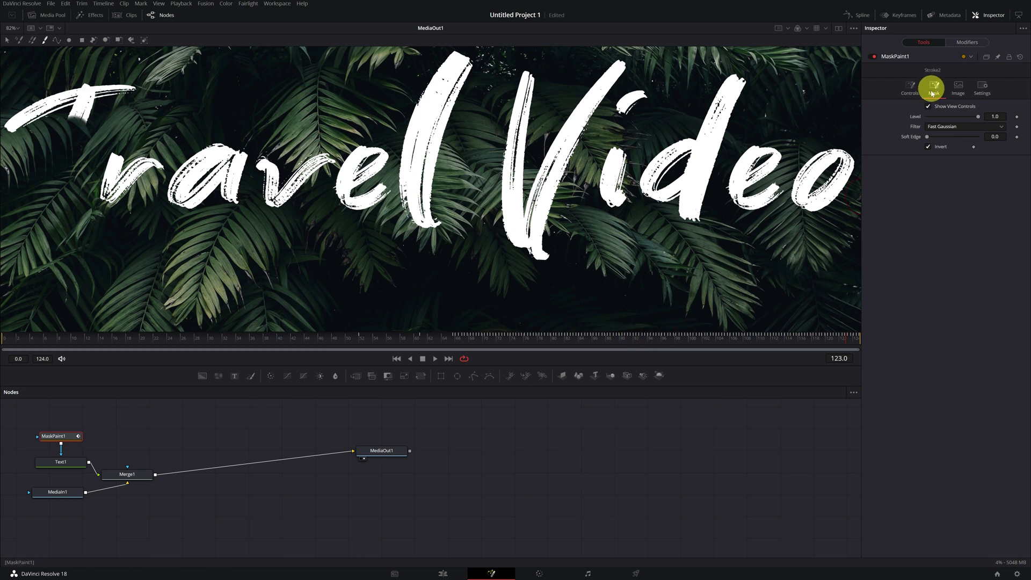
{"action": "left_click", "coordinate": [928, 147]}
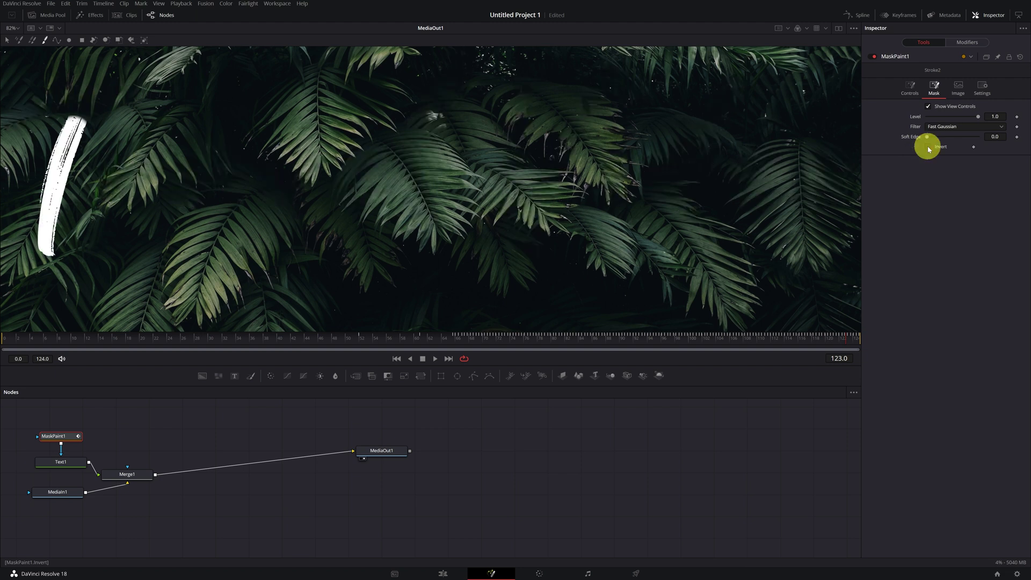
{"action": "left_click", "coordinate": [448, 339]}
{"action": "mouse_move", "coordinate": [448, 342]}
{"action": "left_mouse_down"}
{"action": "mouse_move", "coordinate": [880, 338]}
{"action": "mouse_move", "coordinate": [656, 334]}
{"action": "mouse_move", "coordinate": [844, 338]}
{"action": "left_mouse_up"}
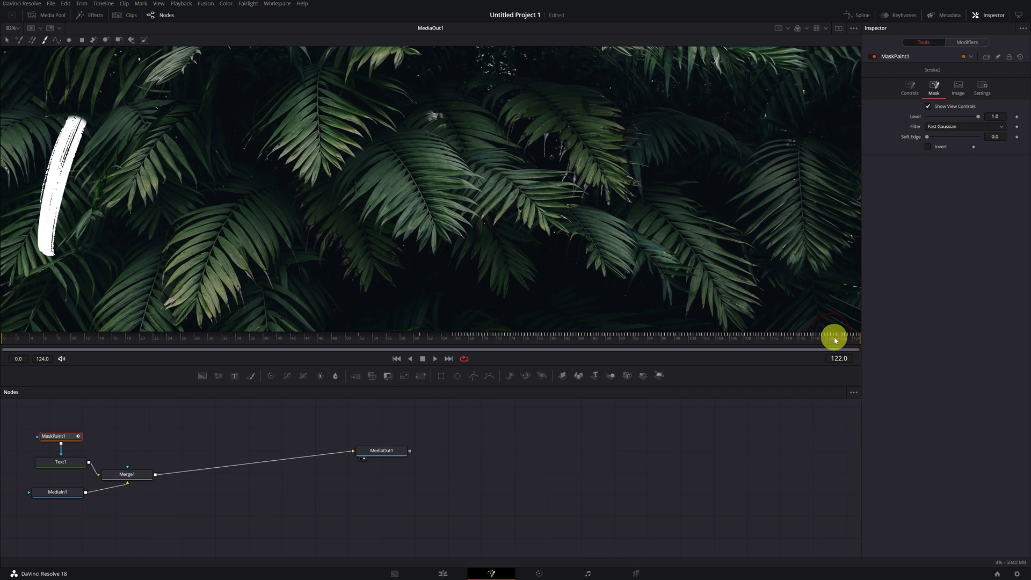
Show the End keyframes of MaskPaint1's Stroke1 in the keyframe editor, with their entire time range in view.
{"action": "left_click", "coordinate": [902, 17]}
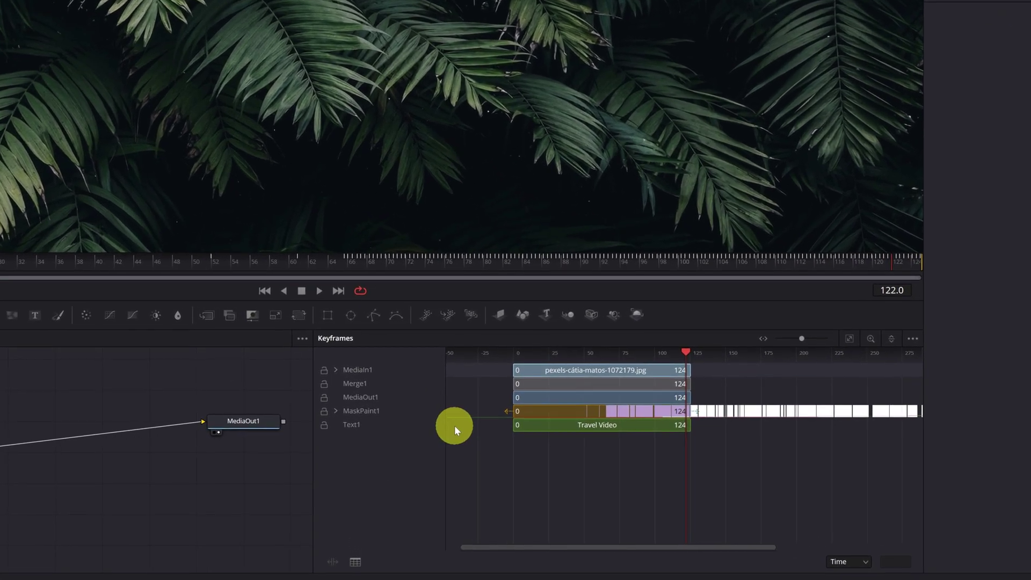
{"action": "left_click", "coordinate": [335, 411]}
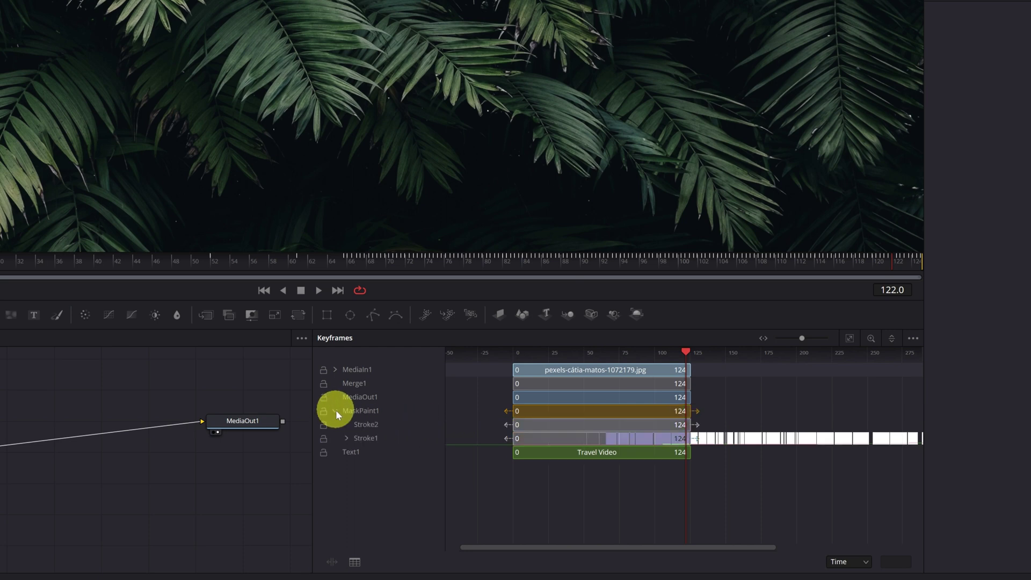
{"action": "left_click", "coordinate": [346, 437]}
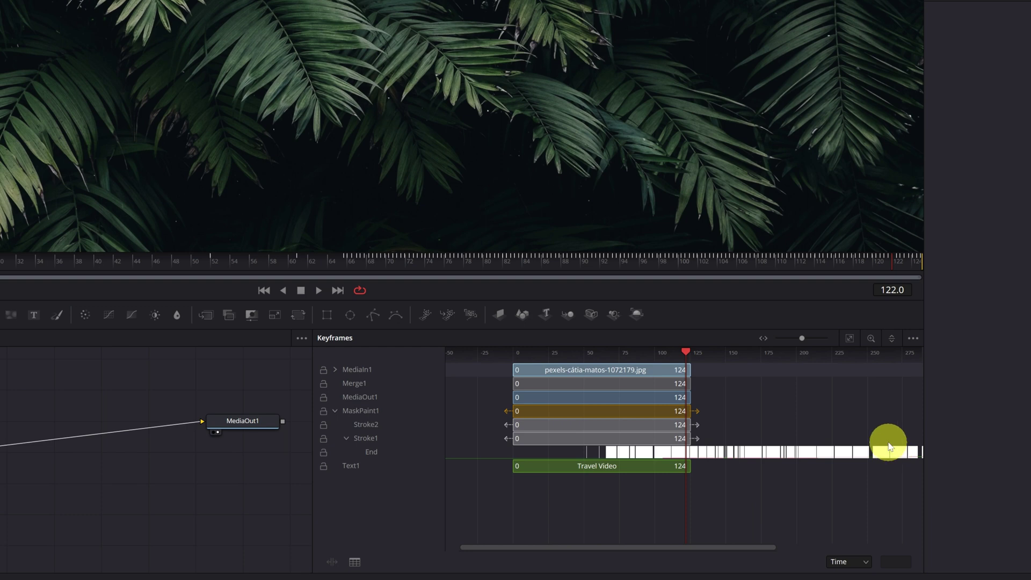
{"action": "left_click_drag", "start_coordinate": [801, 337], "coordinate": [776, 343]}
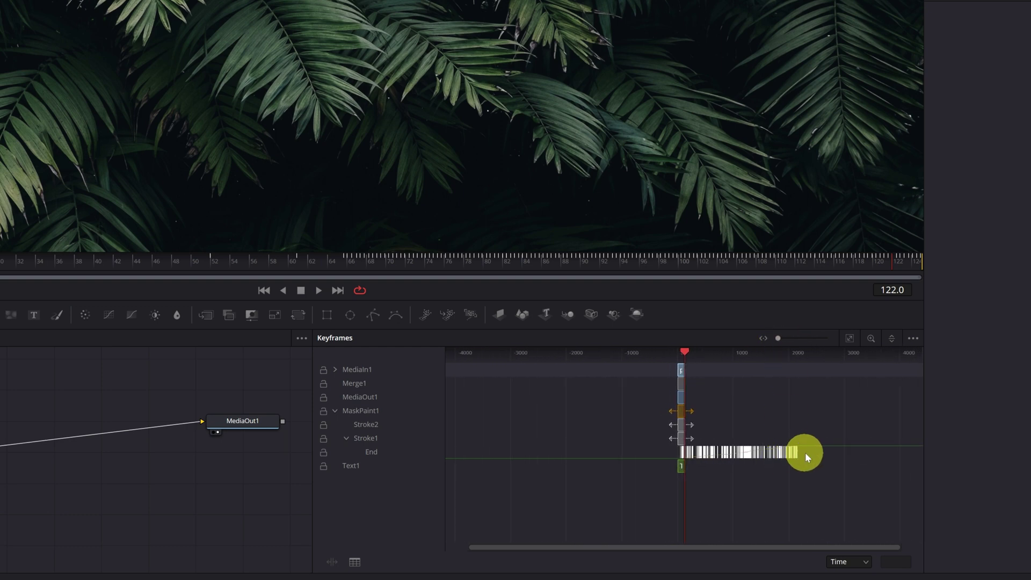
Select all of Stroke1's End keyframes and time-stretch them to finish near the end of the clip.
{"action": "left_click_drag", "start_coordinate": [814, 452], "coordinate": [665, 453]}
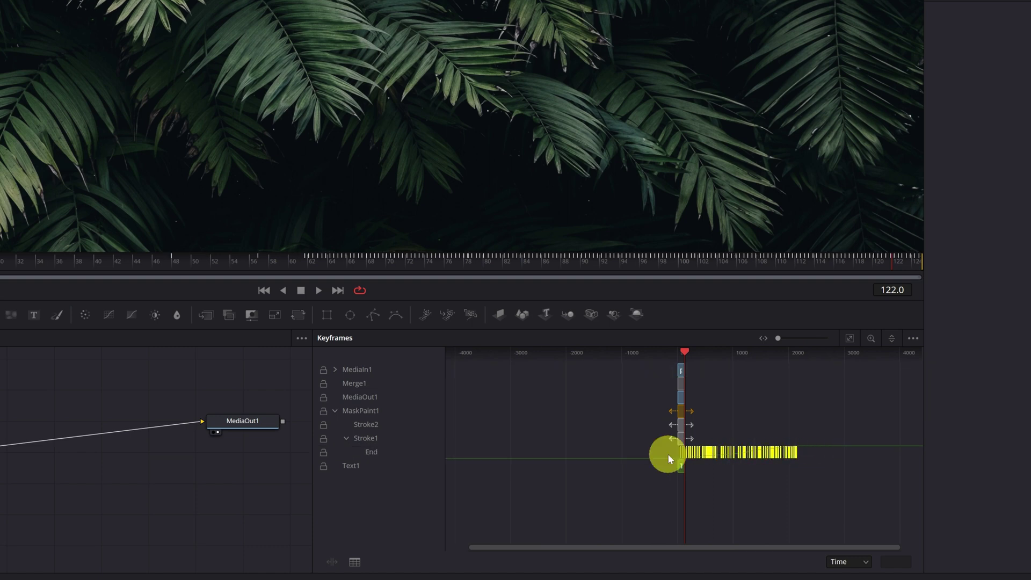
{"action": "right_click", "coordinate": [745, 456]}
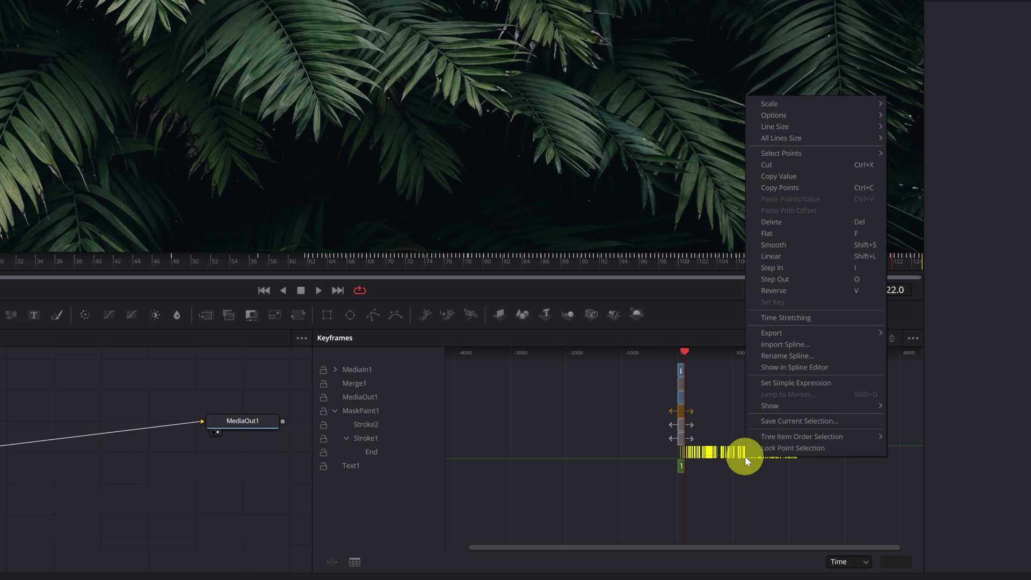
{"action": "left_click", "coordinate": [812, 318]}
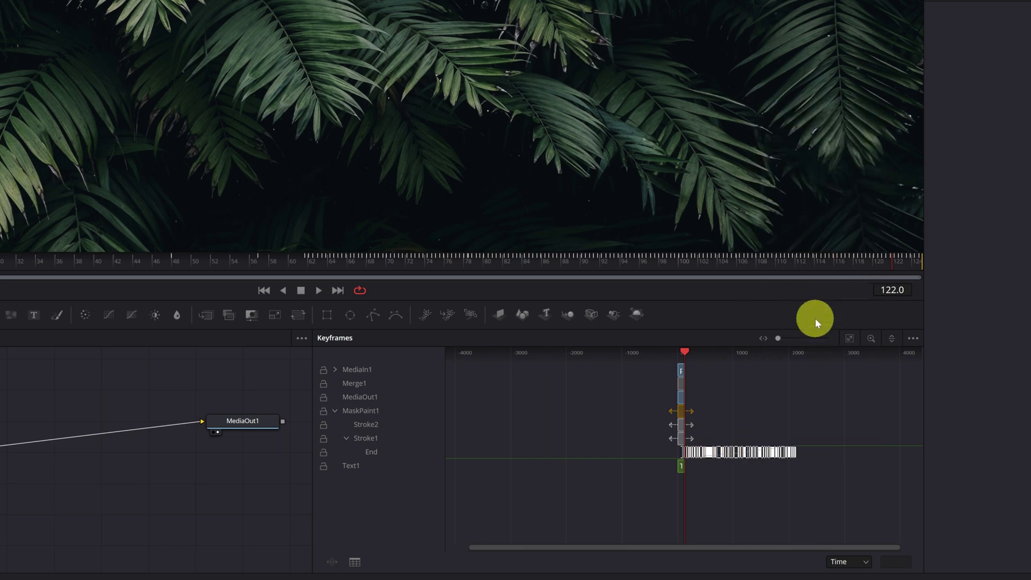
{"action": "left_click_drag", "start_coordinate": [797, 452], "coordinate": [685, 452]}
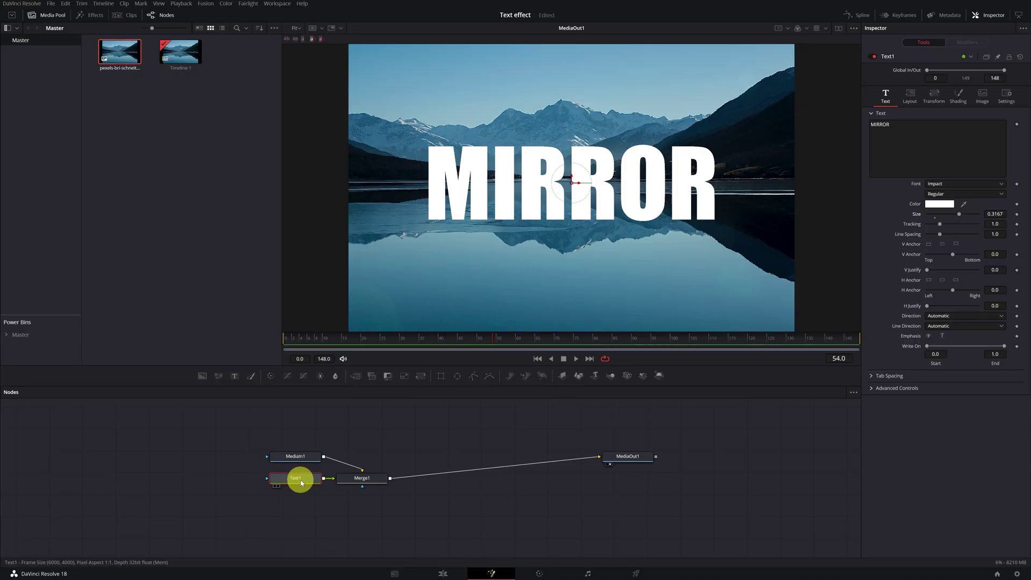
Duplicate the MIRROR title's Text1 node and paste the copy into an empty area of the node graph.
{"action": "mouse_move", "coordinate": [302, 482]}
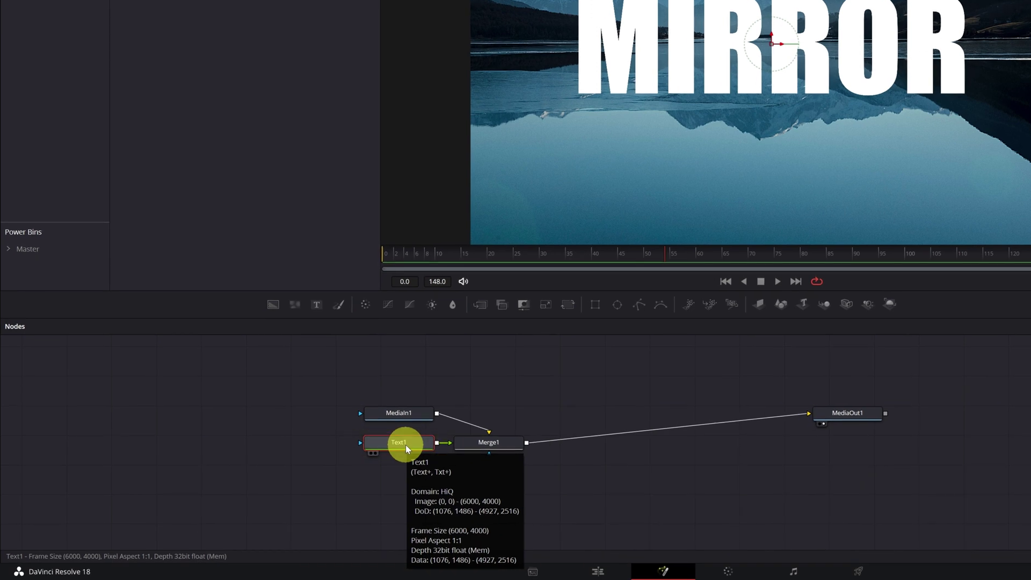
{"action": "right_click", "coordinate": [405, 444]}
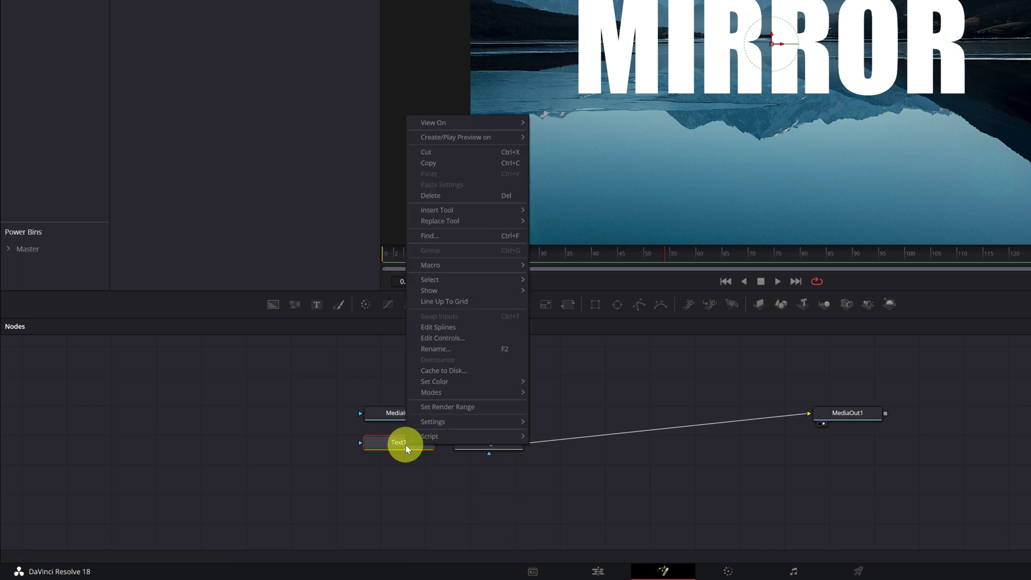
{"action": "left_click", "coordinate": [444, 165]}
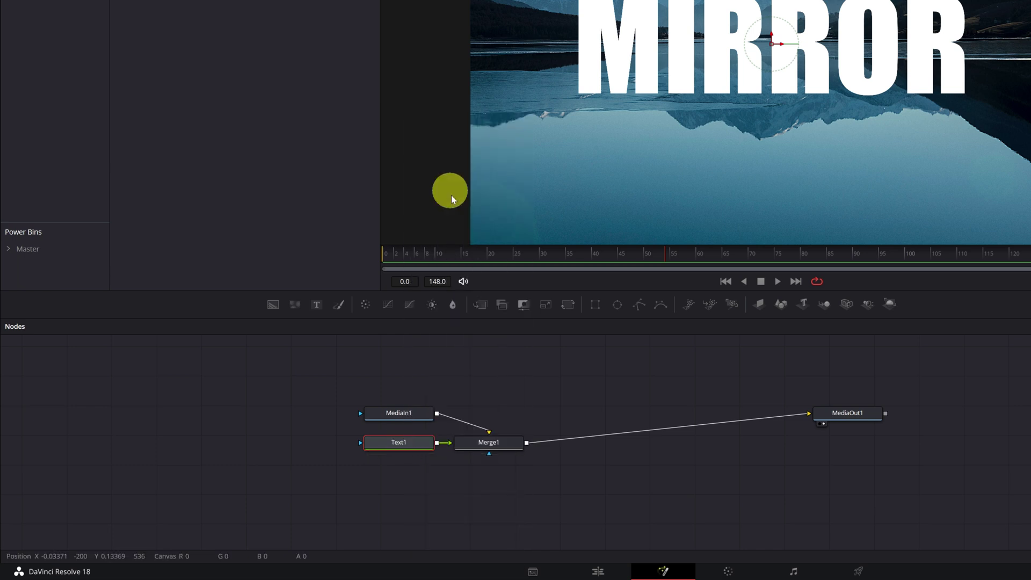
{"action": "right_click", "coordinate": [510, 376]}
{"action": "left_click", "coordinate": [548, 548]}
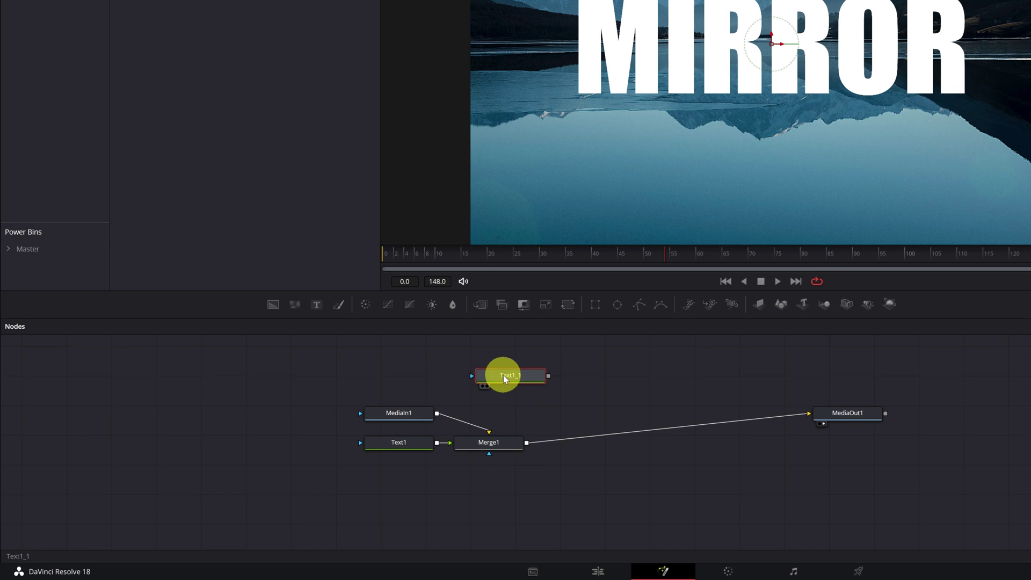
Merge the copied text node over Merge1's output and place it above the new merge node.
{"action": "left_click_drag", "start_coordinate": [520, 390], "coordinate": [521, 384]}
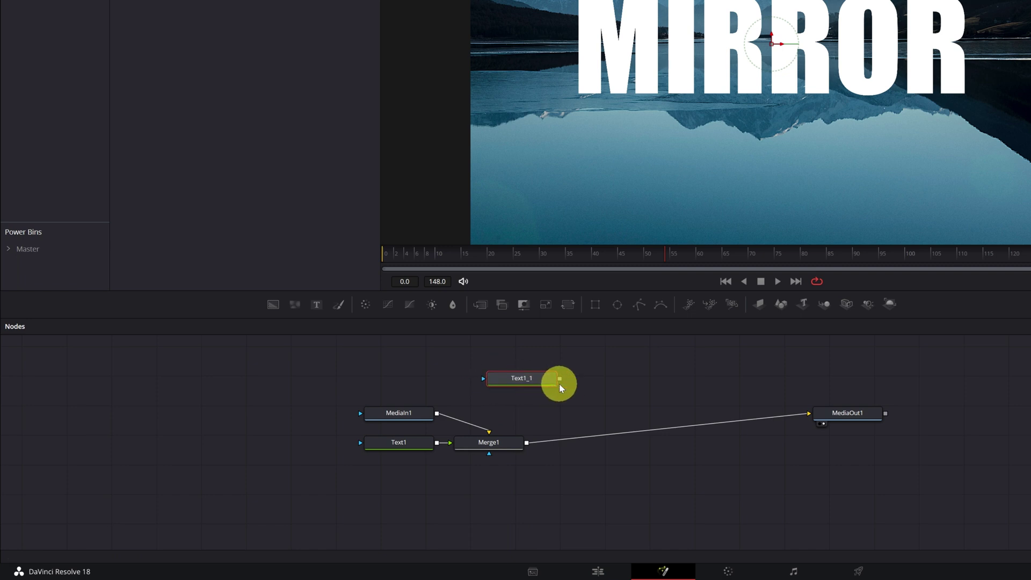
{"action": "left_click_drag", "start_coordinate": [562, 382], "coordinate": [529, 439]}
{"action": "left_click_drag", "start_coordinate": [523, 376], "coordinate": [578, 387]}
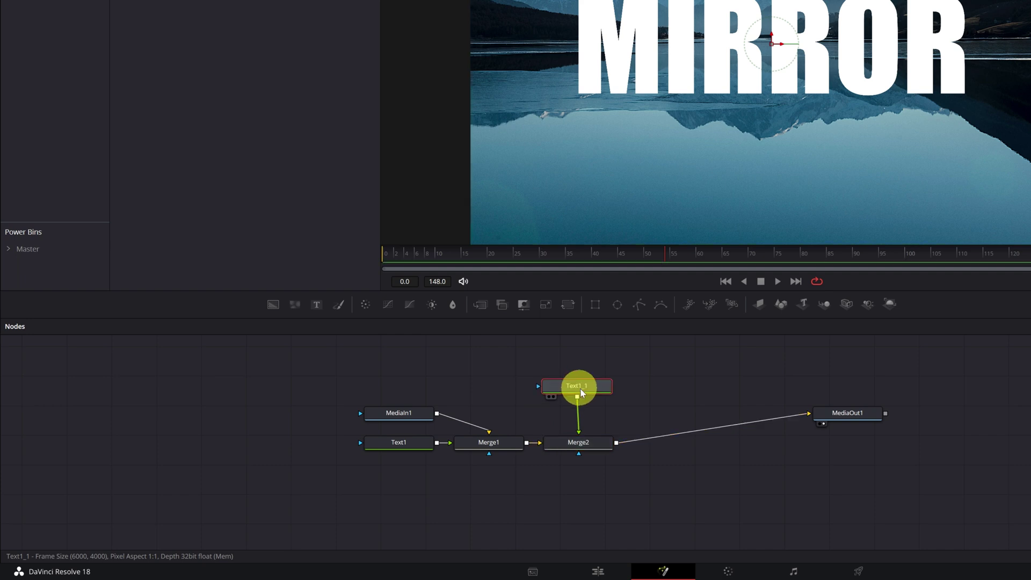
Flip Merge2 vertically and move its text below the original title to center Y 0.253387.
{"action": "left_click", "coordinate": [586, 432]}
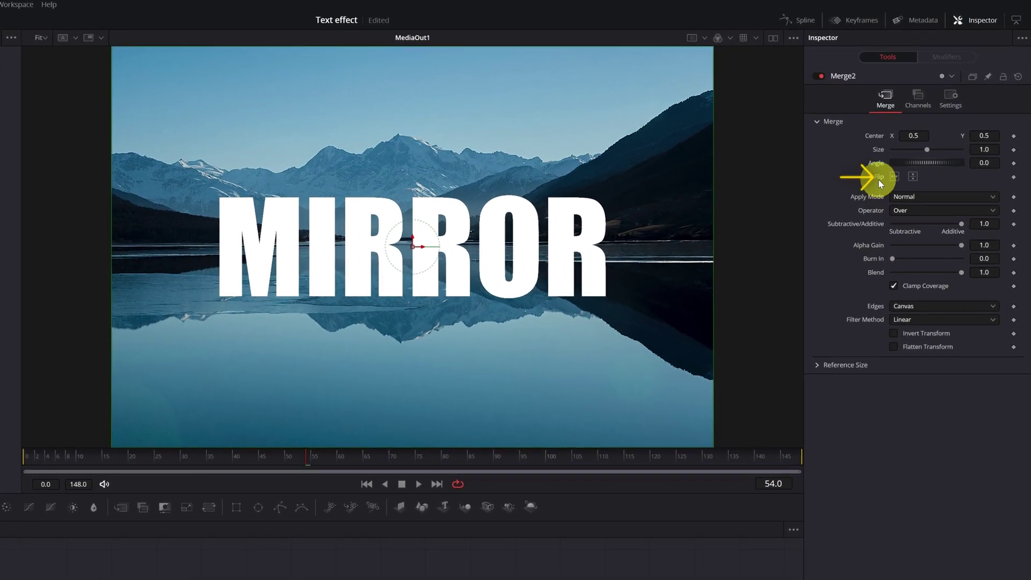
{"action": "left_click", "coordinate": [913, 177]}
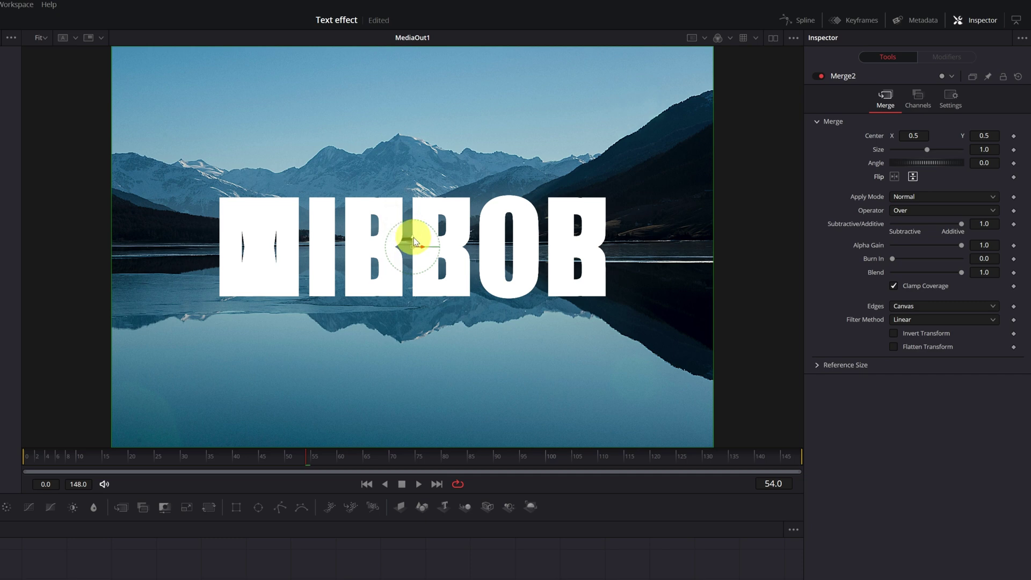
{"action": "left_click_drag", "start_coordinate": [413, 241], "coordinate": [400, 335]}
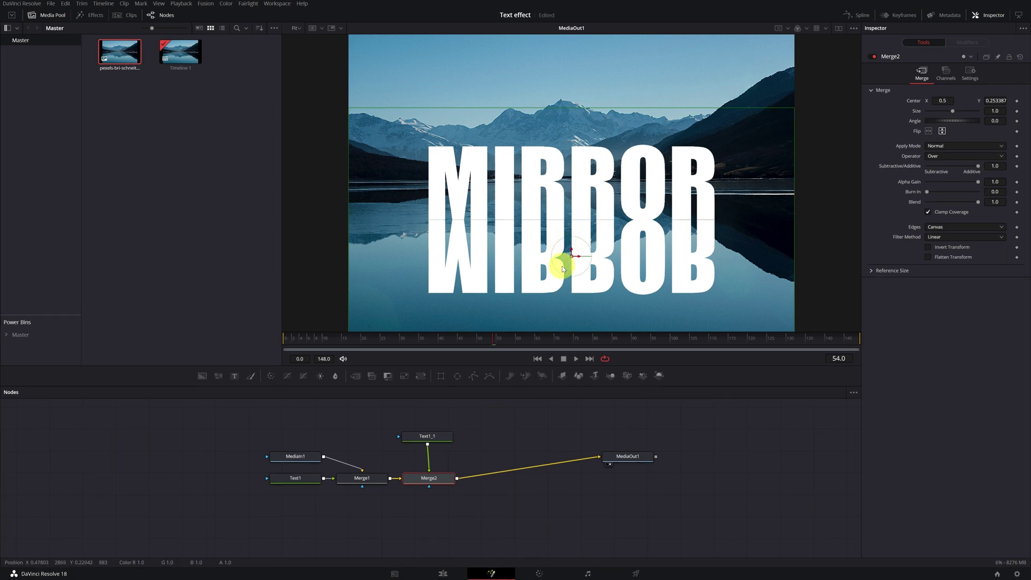
Fade the reflection with a Merge2 blend of 0.606 and slant its text with a Text1_1 shear X of 0.22.
{"action": "left_click", "coordinate": [969, 74]}
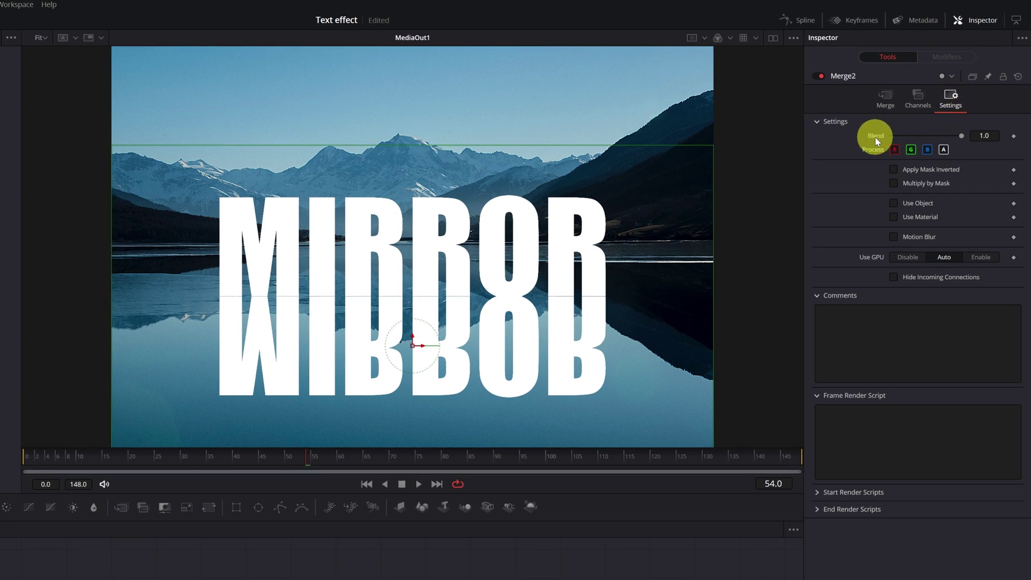
{"action": "left_click_drag", "start_coordinate": [954, 138], "coordinate": [934, 144]}
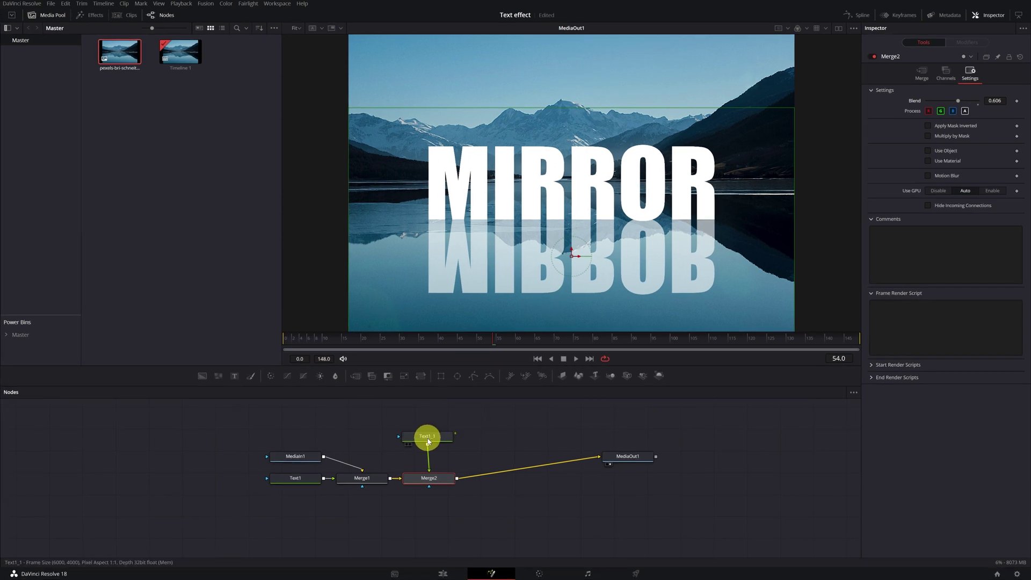
{"action": "left_click", "coordinate": [427, 439]}
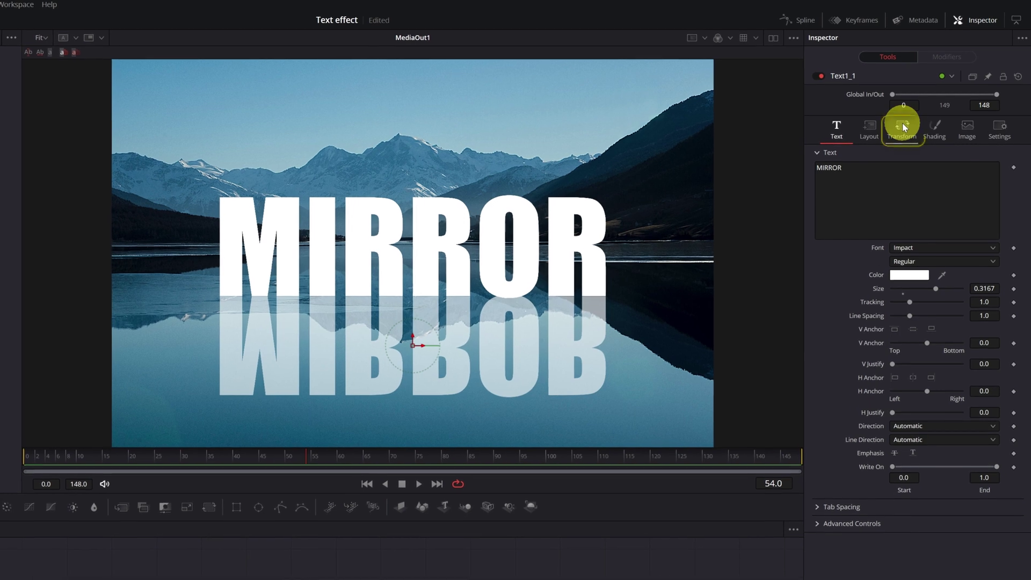
{"action": "left_click", "coordinate": [926, 101]}
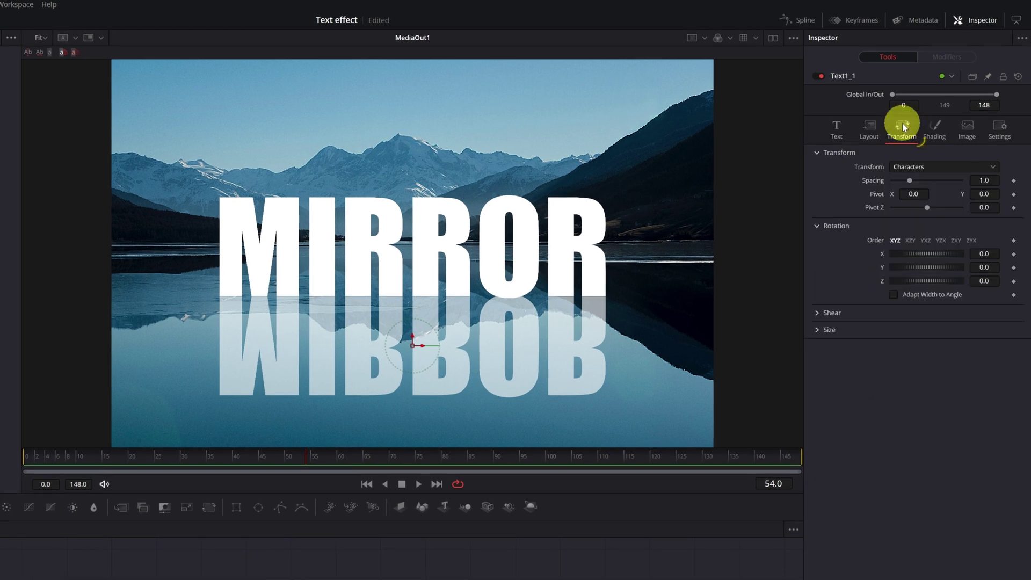
{"action": "left_click", "coordinate": [816, 313]}
{"action": "left_click_drag", "start_coordinate": [921, 327], "coordinate": [934, 329]}
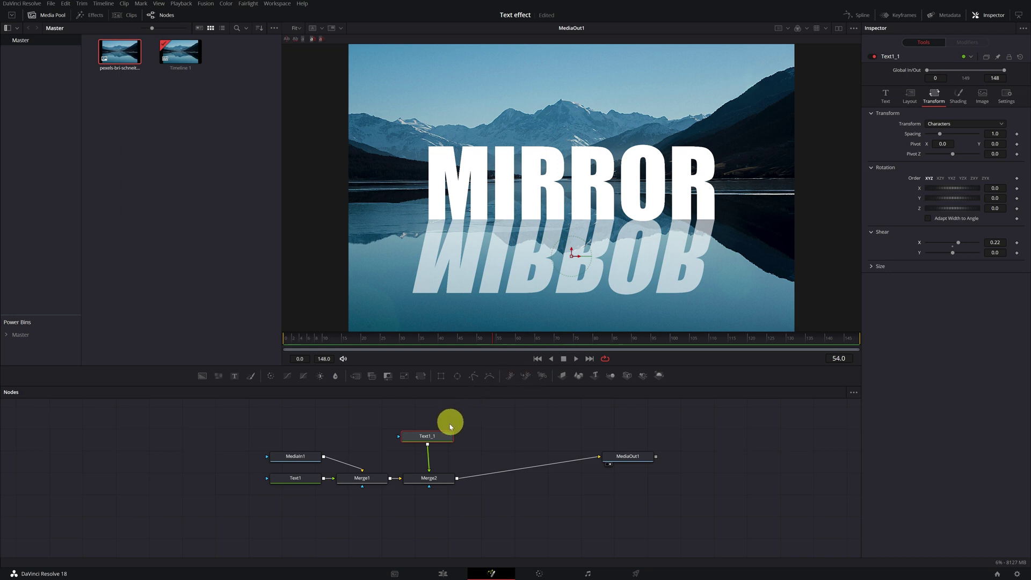
Mask Text1_1 with a rectangle of width 0.745635 and center Y 0.287262, and set its soft edge to 0.0787.
{"action": "left_click", "coordinate": [423, 438]}
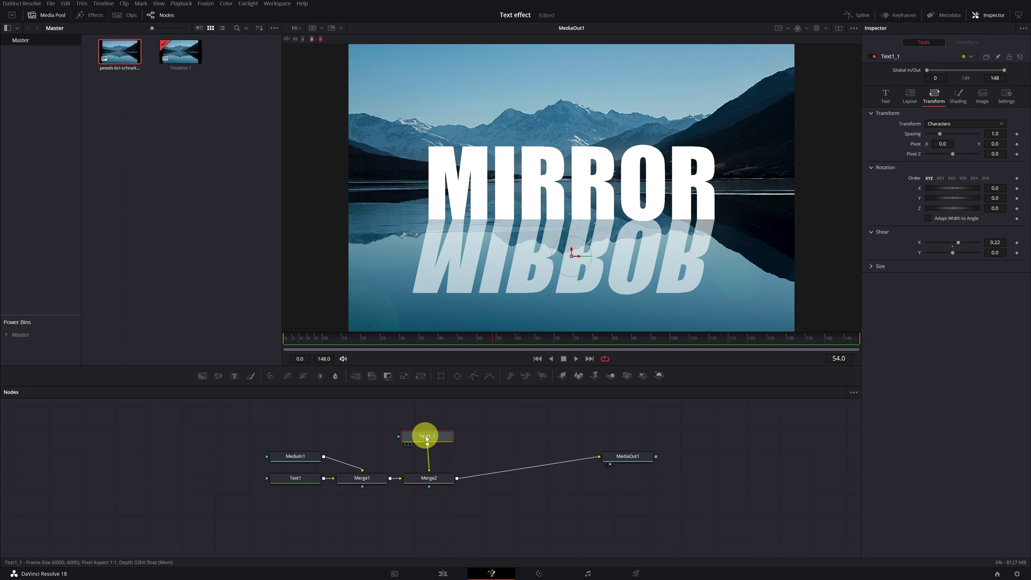
{"action": "left_click", "coordinate": [441, 375]}
{"action": "left_click_drag", "start_coordinate": [427, 256], "coordinate": [379, 258]}
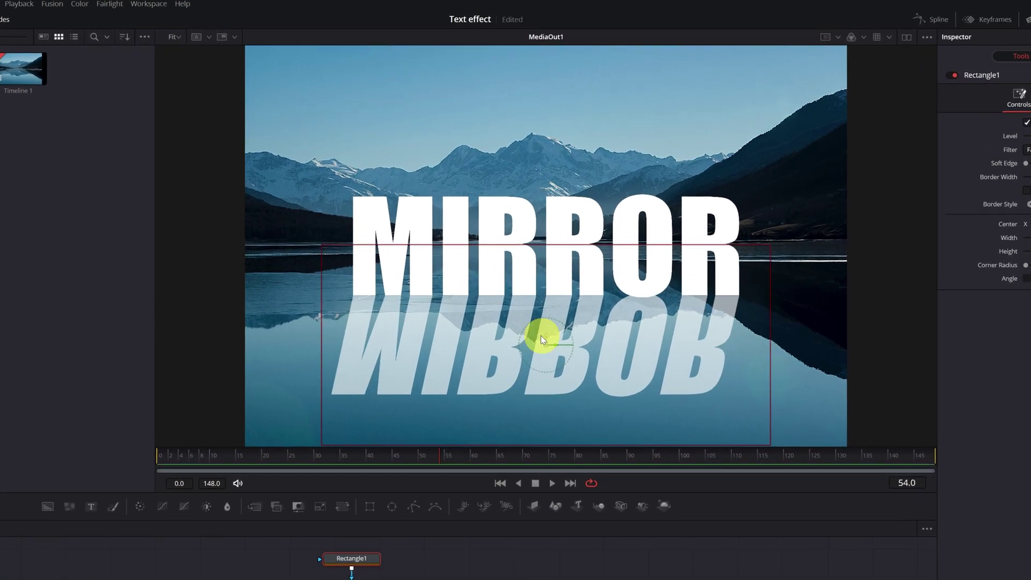
{"action": "left_click_drag", "start_coordinate": [546, 335], "coordinate": [529, 420]}
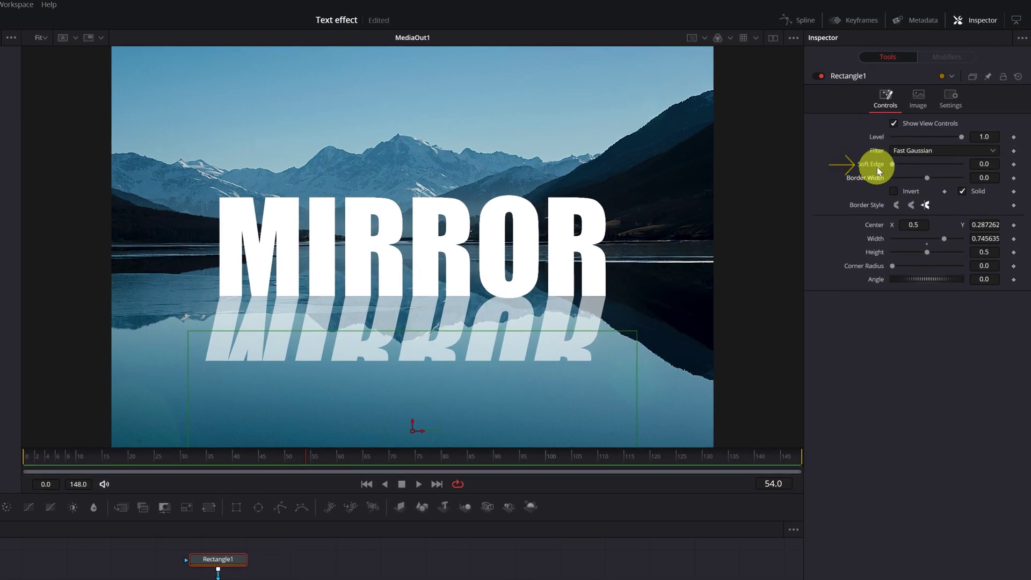
{"action": "left_click_drag", "start_coordinate": [892, 164], "coordinate": [906, 165]}
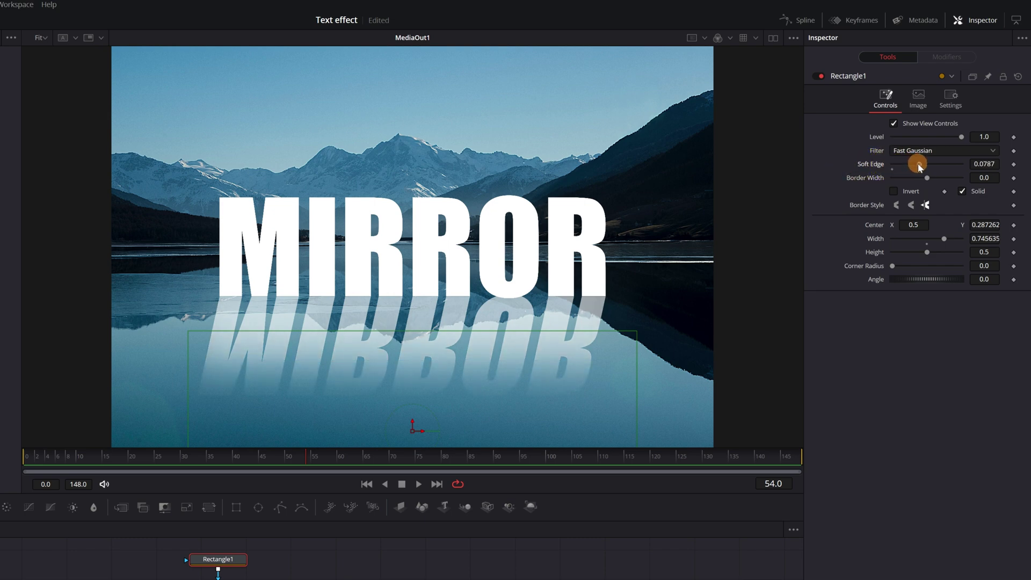